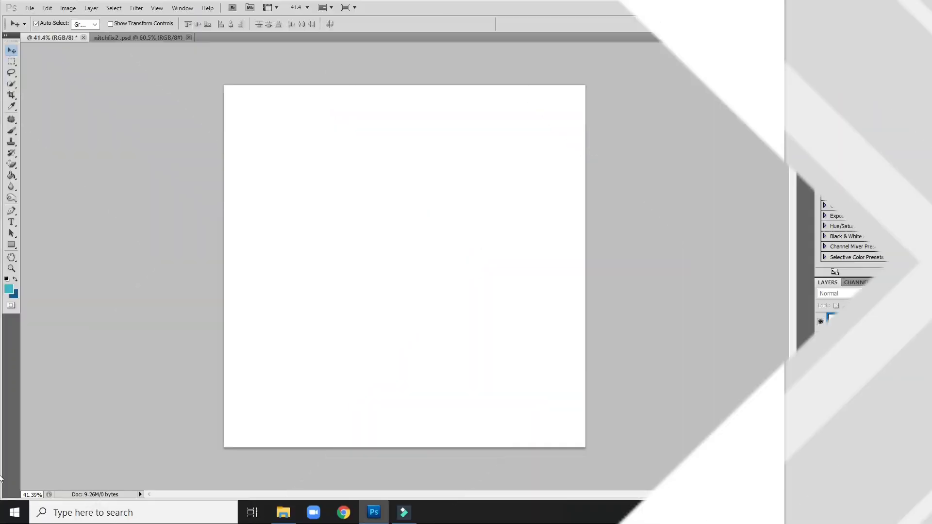
Cover the canvas with a black Color Fill 1 layer and switch to the Ellipse Tool
{"action": "left_click", "coordinate": [876, 494]}
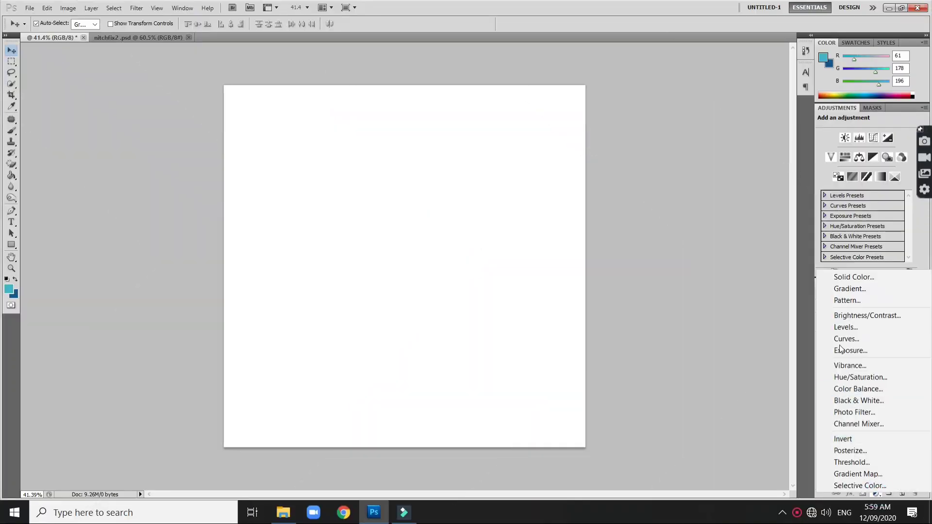
{"action": "left_click", "coordinate": [845, 279]}
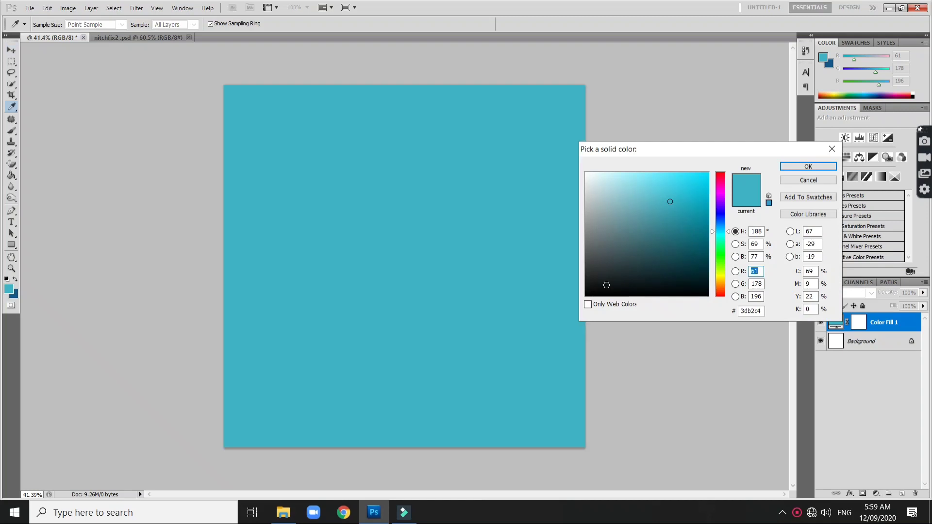
{"action": "left_click", "coordinate": [606, 286]}
{"action": "left_click", "coordinate": [808, 167]}
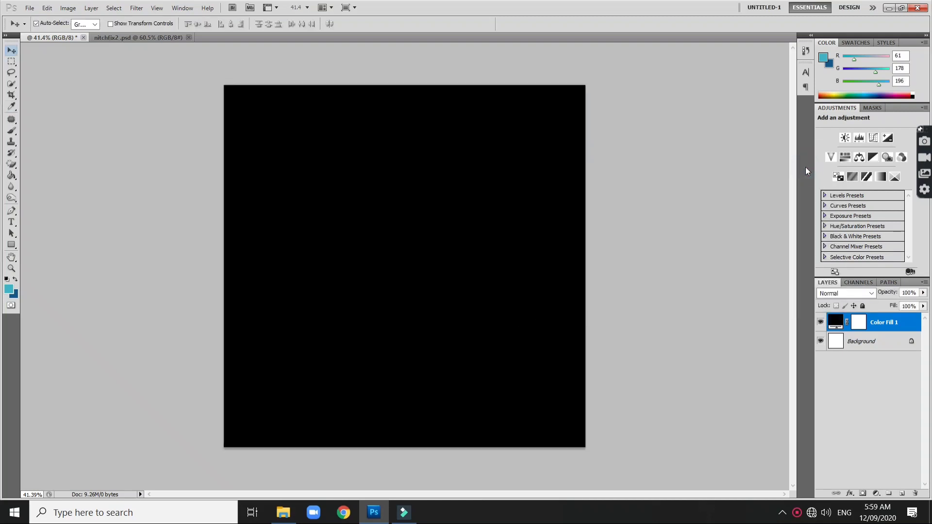
{"action": "left_click", "coordinate": [12, 246]}
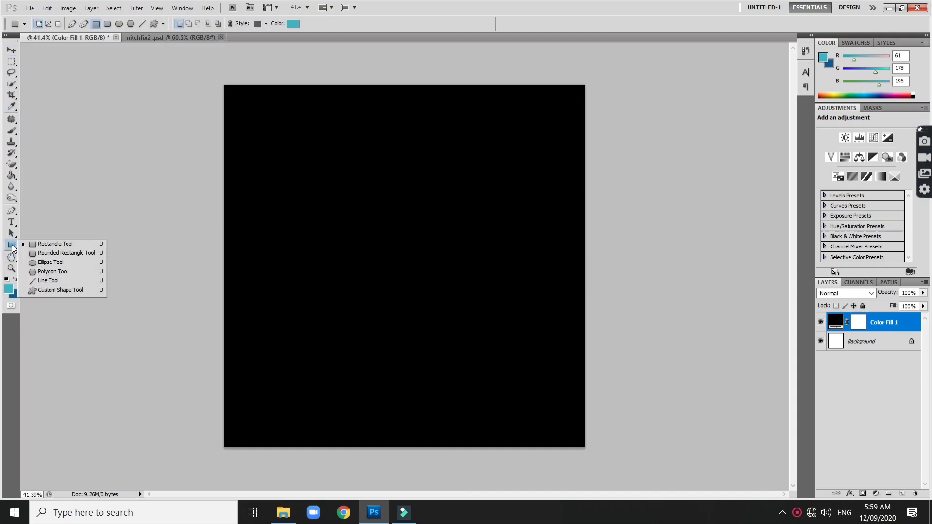
{"action": "left_click", "coordinate": [58, 263]}
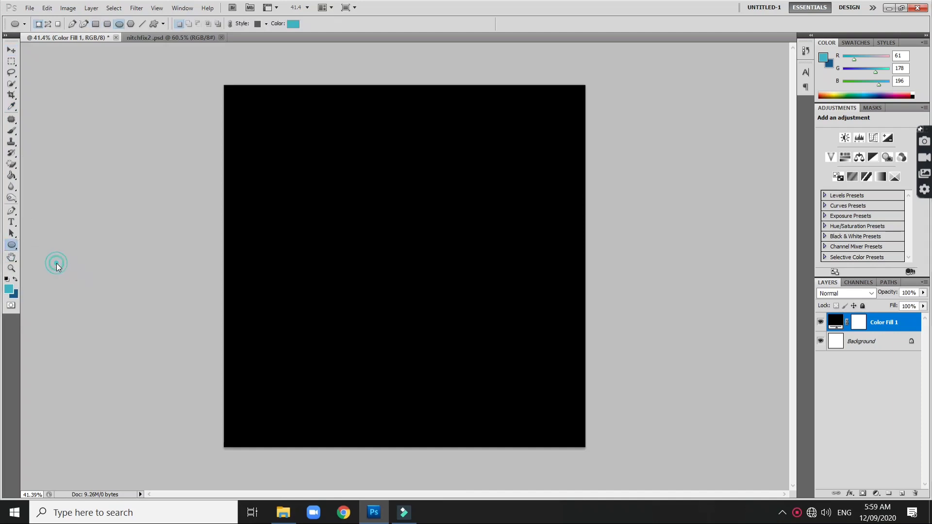
Add a vertical guide at position 5 with View > New Guide
{"action": "left_click", "coordinate": [154, 9]}
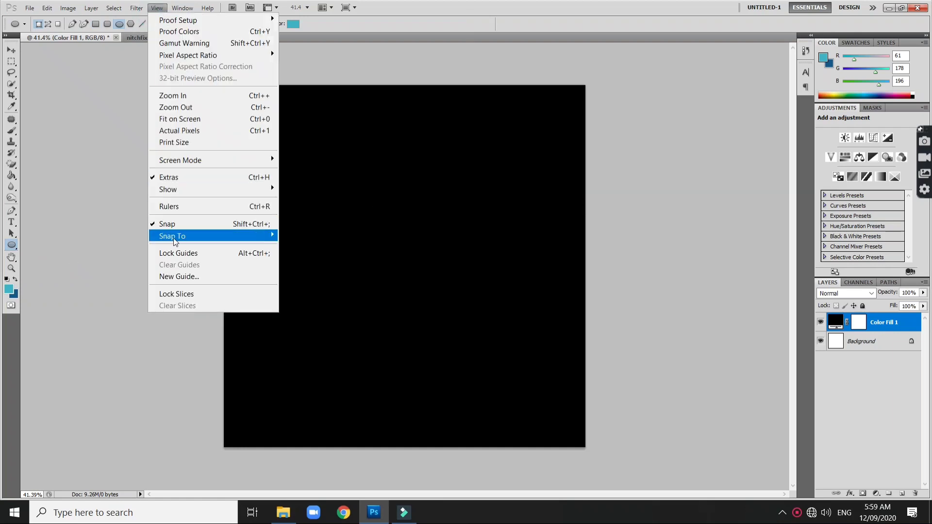
{"action": "left_click", "coordinate": [188, 276]}
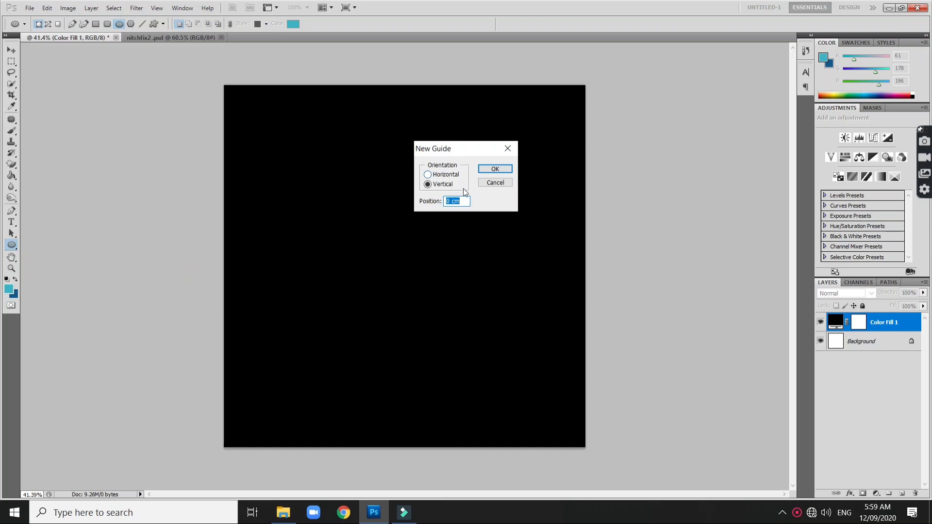
{"action": "type", "text": "50"}
{"action": "key", "text": "Return"}
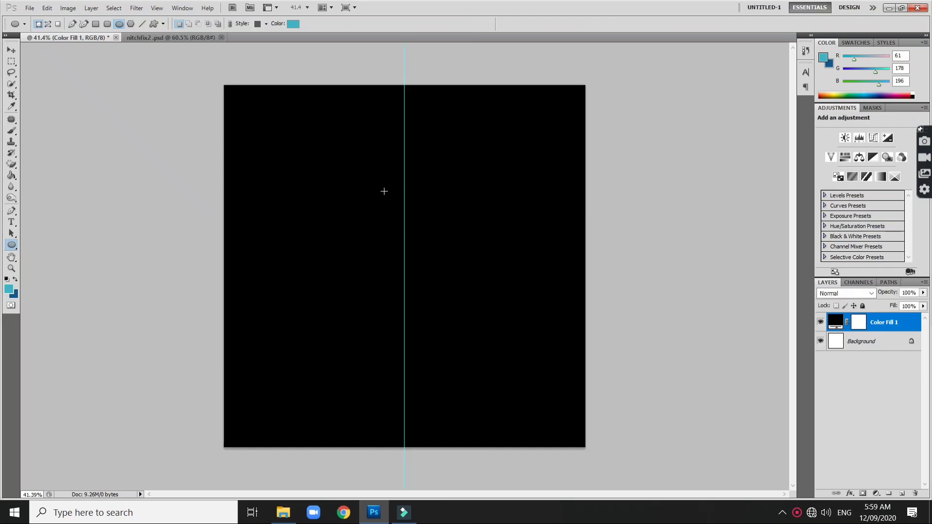
Draw a circle across the guide and nudge it until it is centred
{"action": "right_click", "coordinate": [11, 244]}
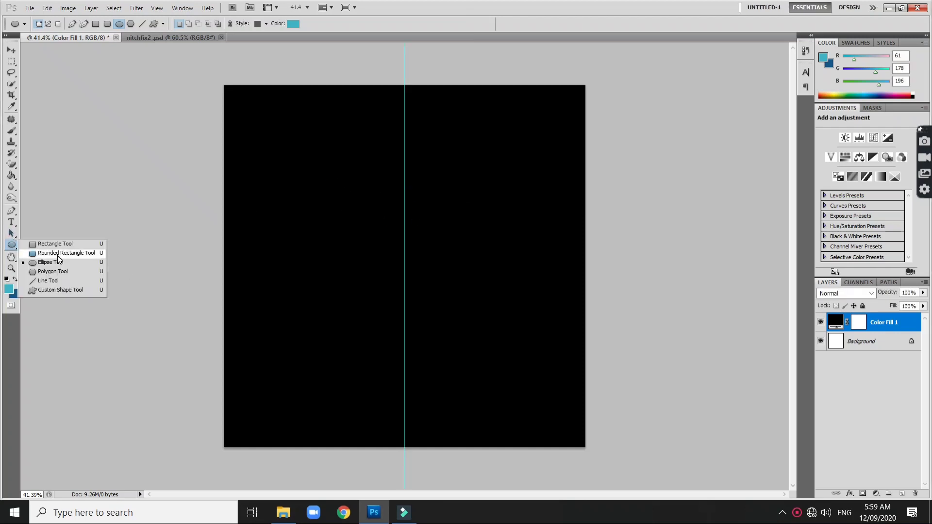
{"action": "left_click", "coordinate": [59, 265]}
{"action": "mouse_move", "coordinate": [327, 161]}
{"action": "left_mouse_down"}
{"action": "mouse_move", "coordinate": [487, 321]}
{"action": "mouse_move", "coordinate": [473, 307]}
{"action": "mouse_move", "coordinate": [484, 310]}
{"action": "left_mouse_up"}
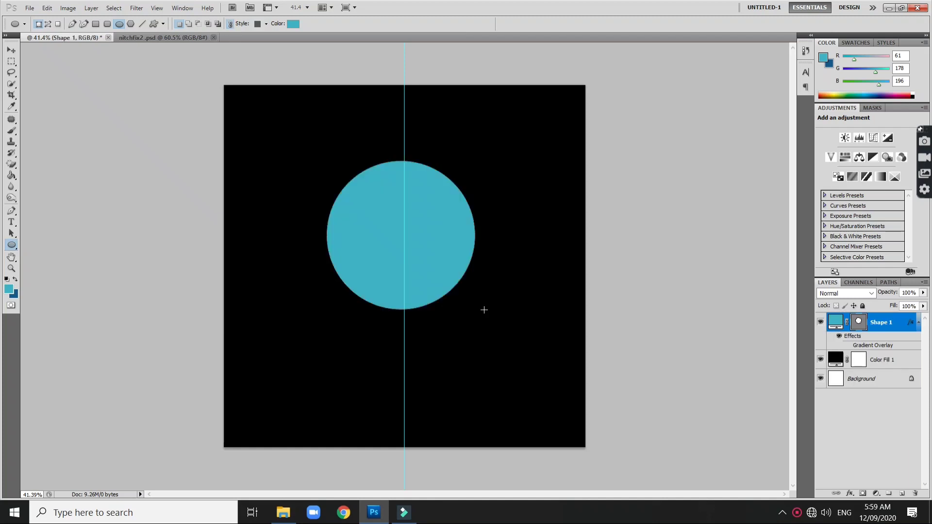
{"action": "key", "text": "v"}
{"action": "left_click_drag", "start_coordinate": [449, 258], "coordinate": [453, 256]}
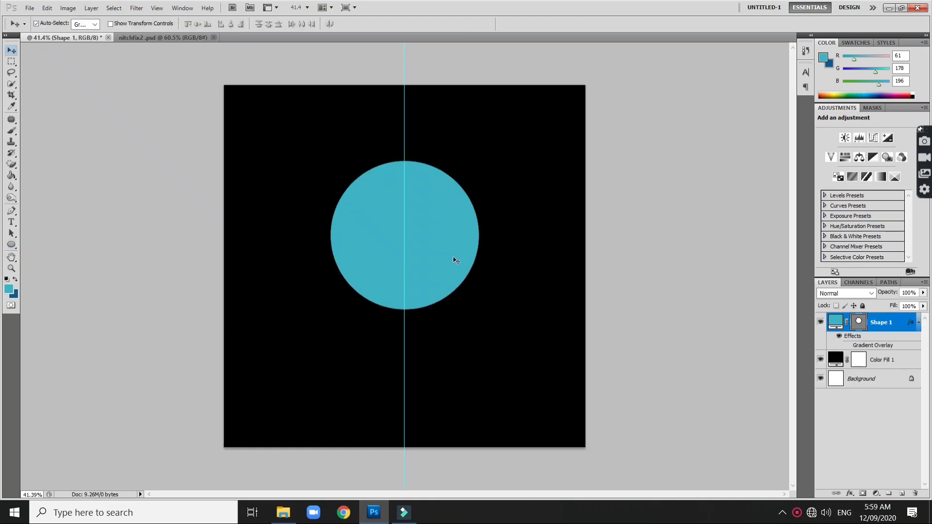
{"action": "key", "text": "Left"}
{"action": "key", "text": "Left"}
{"action": "key", "text": "Left"}
{"action": "key", "text": "Left"}
{"action": "key", "text": "Left"}
{"action": "key", "text": "Left"}
{"action": "key", "text": "Left"}
{"action": "key", "text": "Left"}
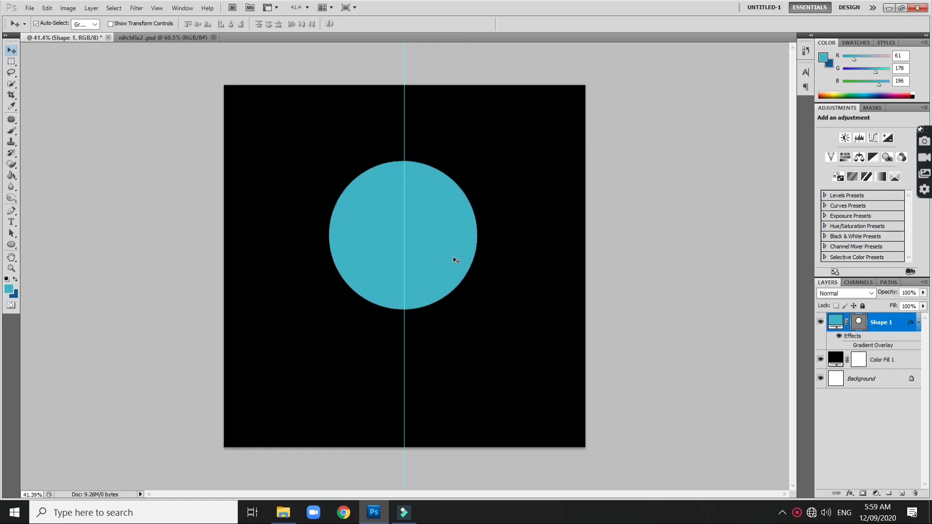
{"action": "key", "text": "Left"}
{"action": "key", "text": "Left"}
{"action": "key", "text": "Right"}
{"action": "key", "text": "Right"}
{"action": "key", "text": "Right"}
{"action": "key", "text": "Right"}
{"action": "key", "text": "Right"}
{"action": "key", "text": "Right"}
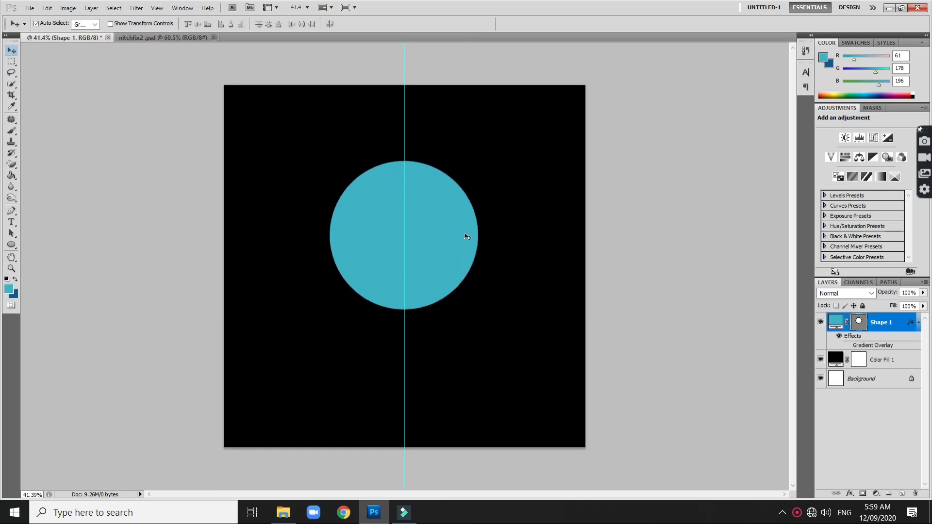
Turn on Gradient Overlay for Shape 1, keep its gradient colours and lower the scale to 59%
{"action": "double_click", "coordinate": [901, 323]}
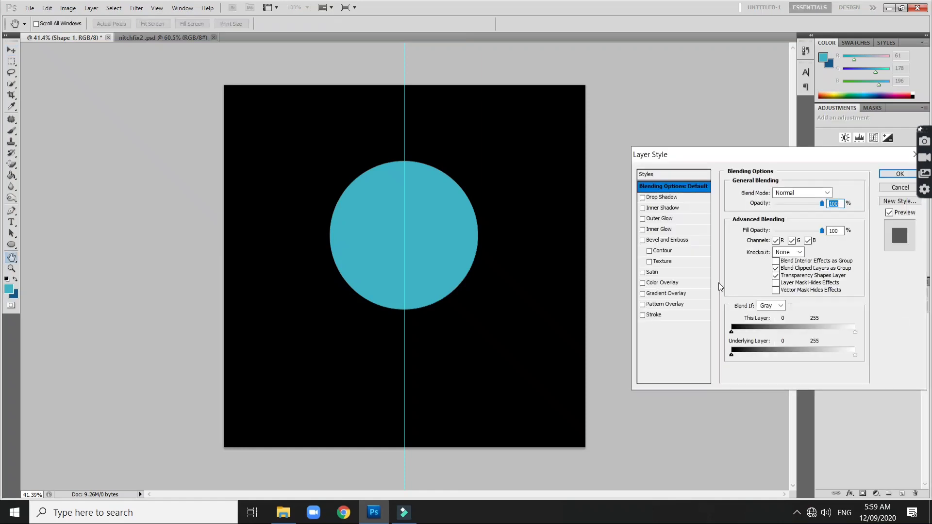
{"action": "left_click", "coordinate": [643, 294]}
{"action": "left_click", "coordinate": [692, 291]}
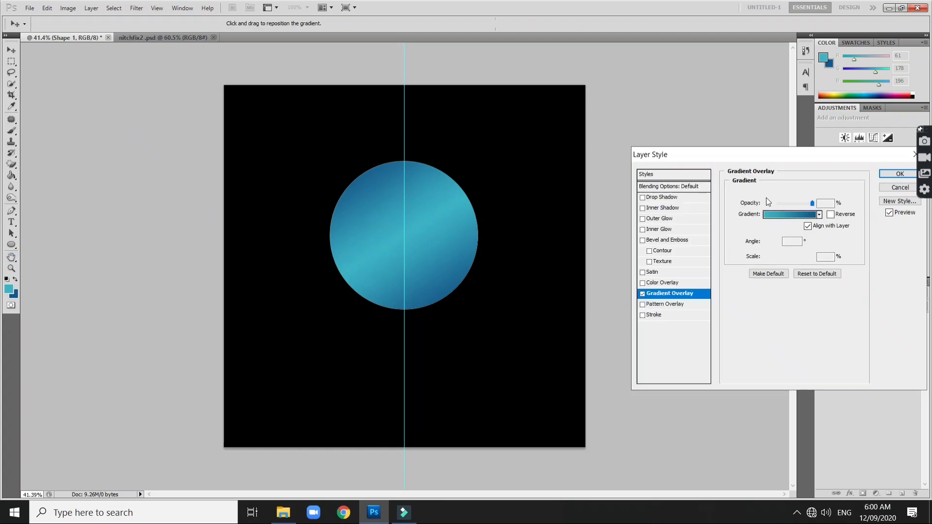
{"action": "left_click", "coordinate": [770, 217]}
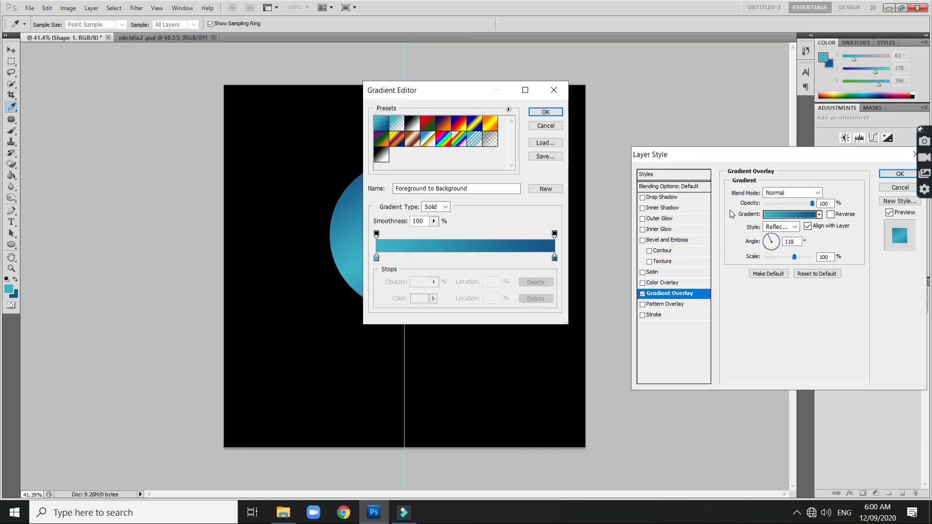
{"action": "left_click", "coordinate": [551, 113]}
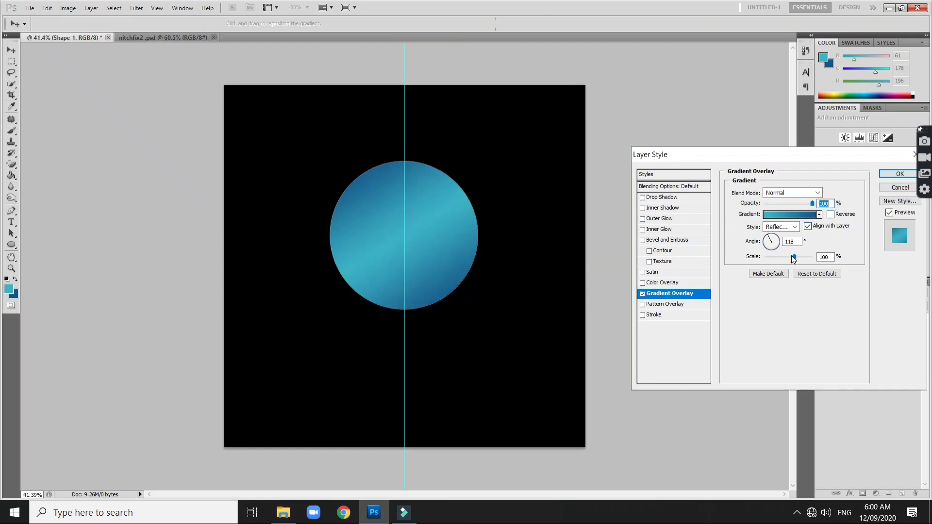
{"action": "left_click_drag", "start_coordinate": [793, 256], "coordinate": [782, 261]}
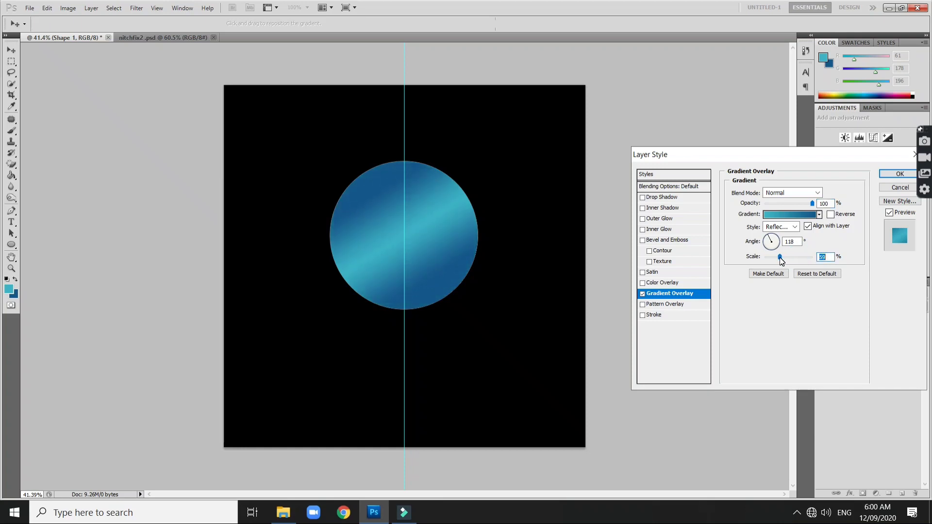
Set the gradient style to Reflected at a 118° angle and apply the layer style
{"action": "left_click", "coordinate": [780, 227]}
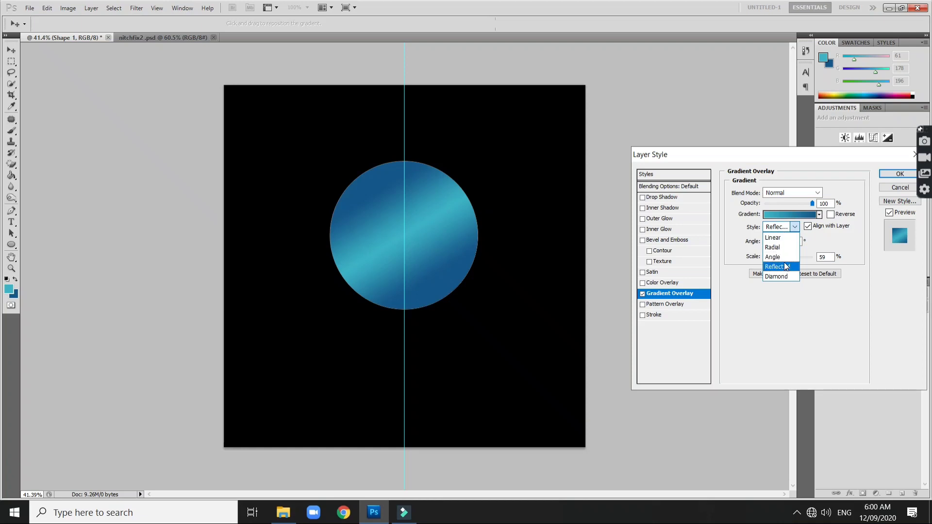
{"action": "left_click", "coordinate": [781, 267]}
{"action": "left_click", "coordinate": [780, 227]}
{"action": "left_click", "coordinate": [779, 266]}
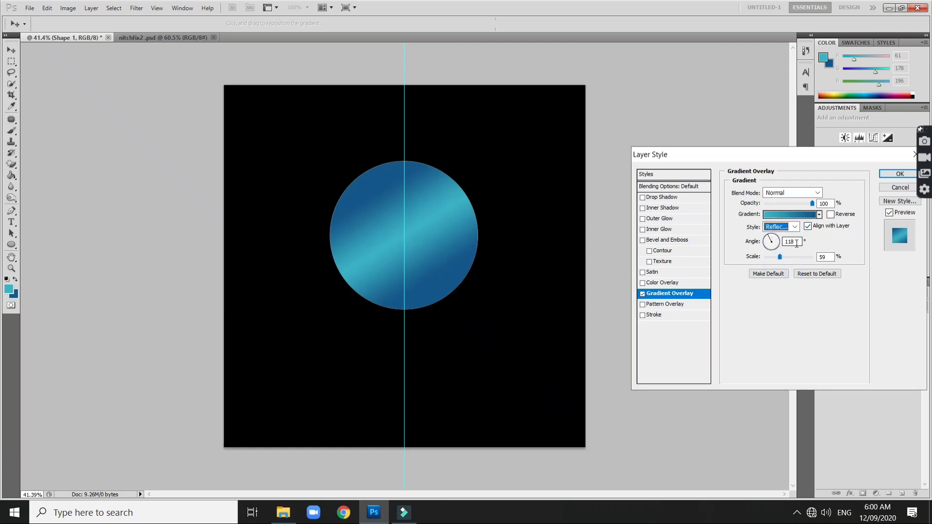
{"action": "left_click", "coordinate": [792, 242]}
{"action": "left_click", "coordinate": [798, 243]}
{"action": "left_click", "coordinate": [831, 214]}
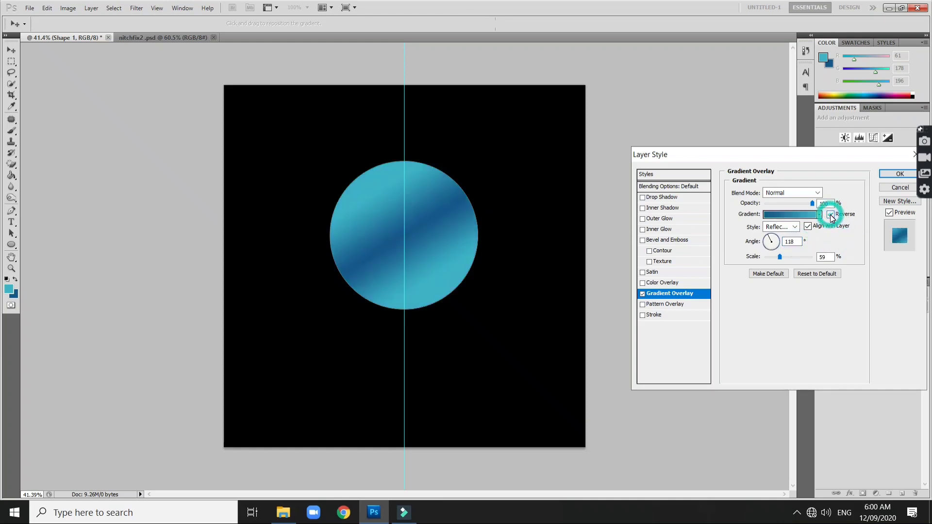
{"action": "left_click", "coordinate": [831, 215]}
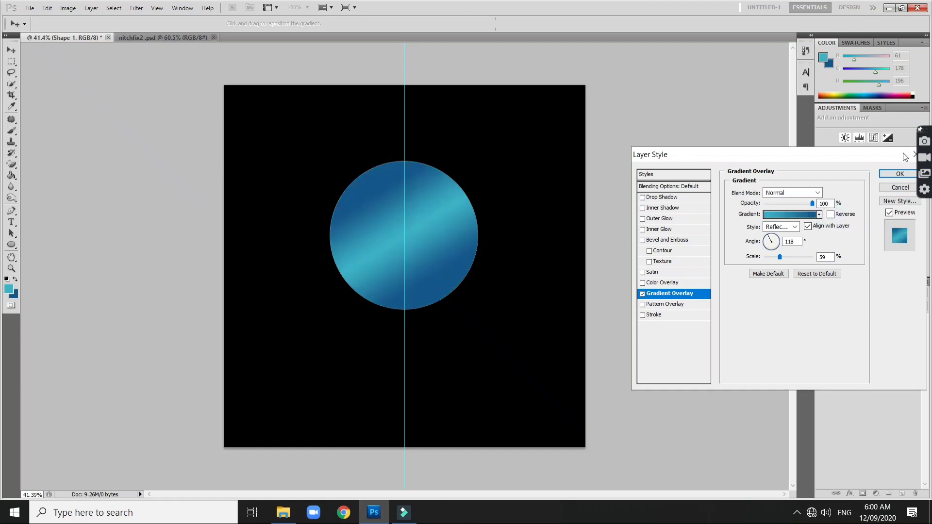
{"action": "left_click", "coordinate": [899, 174]}
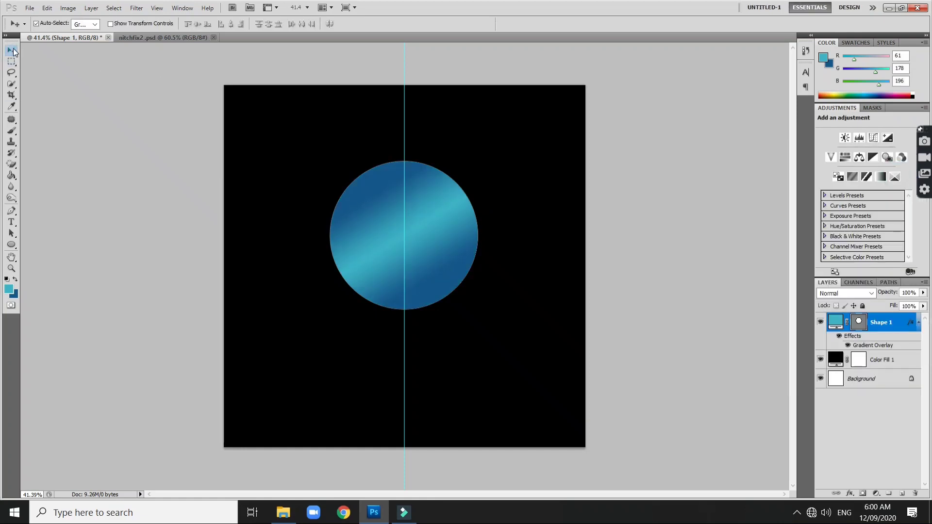
{"action": "left_click", "coordinate": [104, 86]}
Type a teal 'N' below the circle in the Nasalization font and commit it
{"action": "scroll", "coordinate": [379, 235], "scroll_direction": "up", "scroll_amount": 2}
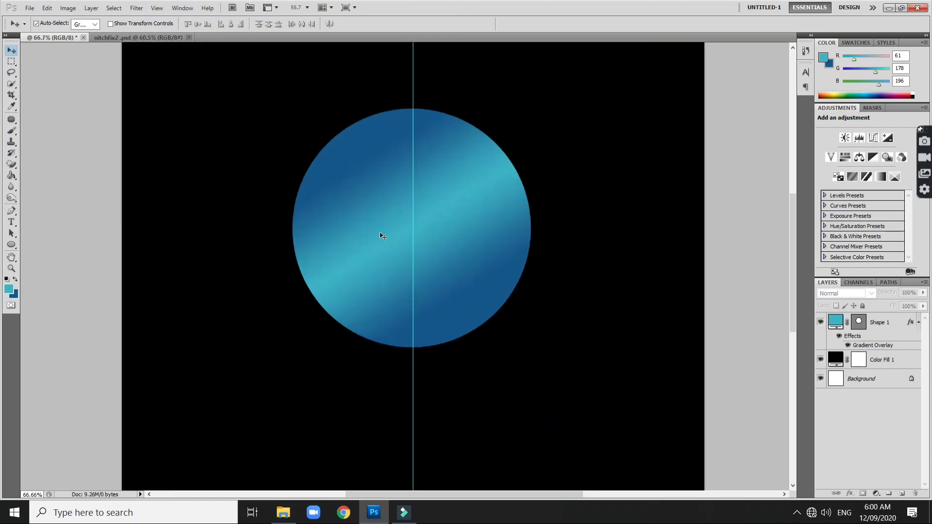
{"action": "scroll", "coordinate": [380, 236], "scroll_direction": "down", "scroll_amount": 2}
{"action": "scroll", "coordinate": [381, 235], "scroll_direction": "down", "scroll_amount": 2}
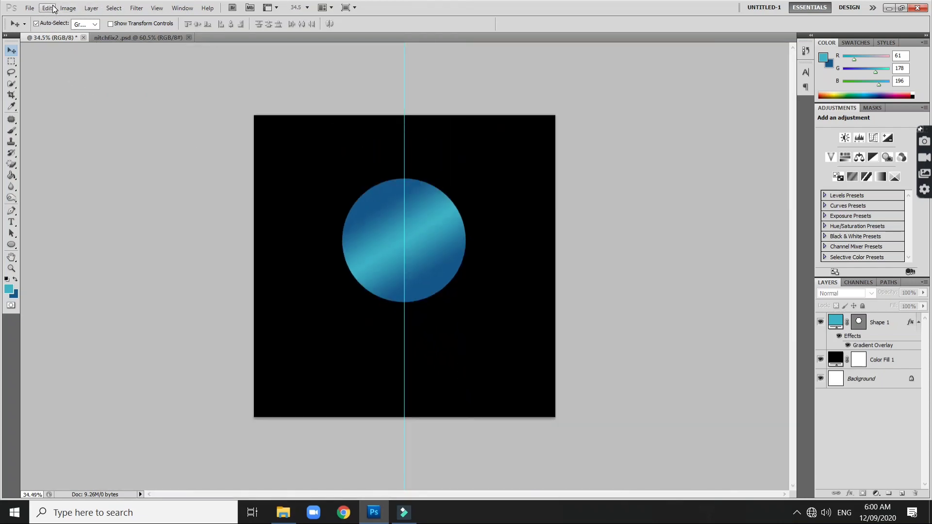
{"action": "left_click", "coordinate": [12, 222]}
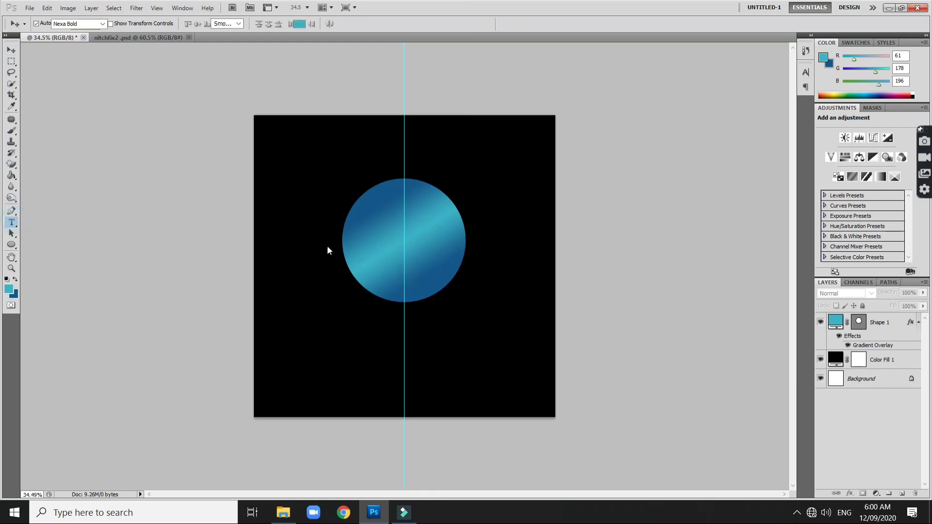
{"action": "left_click", "coordinate": [379, 353]}
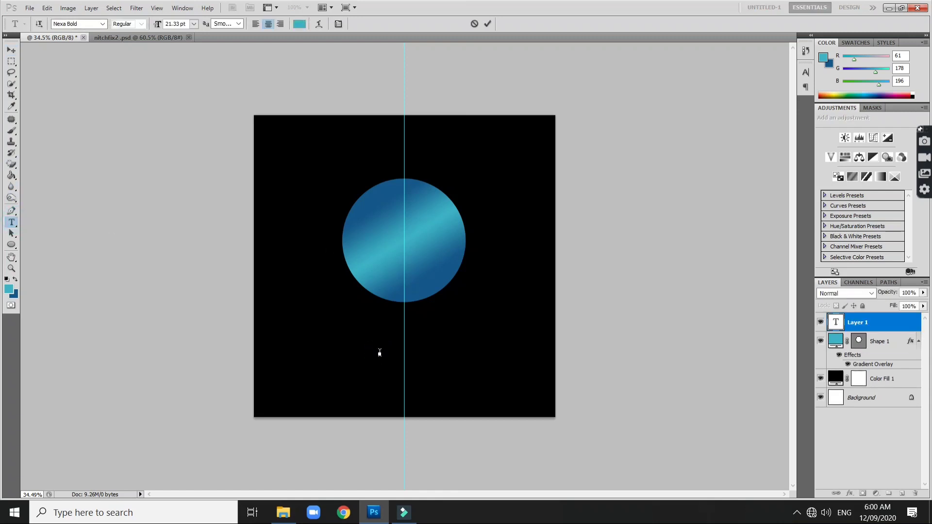
{"action": "type", "text": "N"}
{"action": "double_click", "coordinate": [386, 346]}
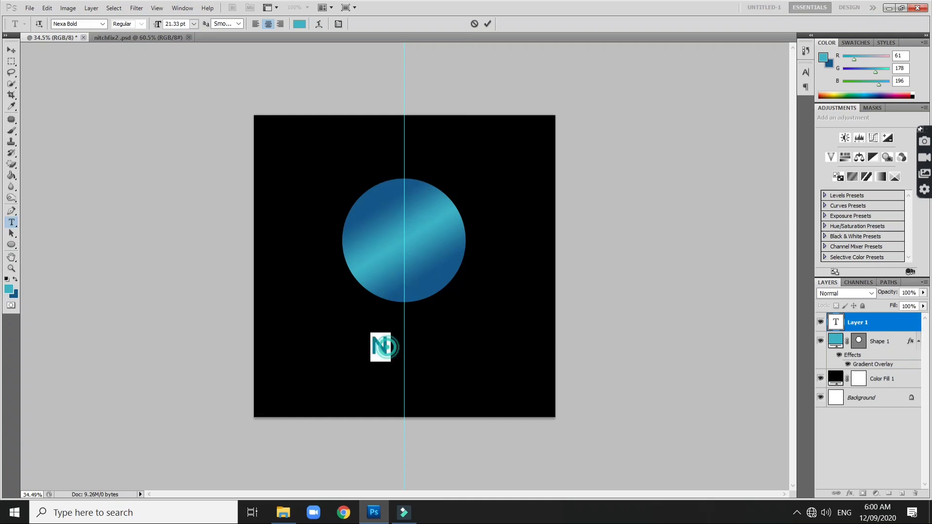
{"action": "left_click", "coordinate": [89, 24]}
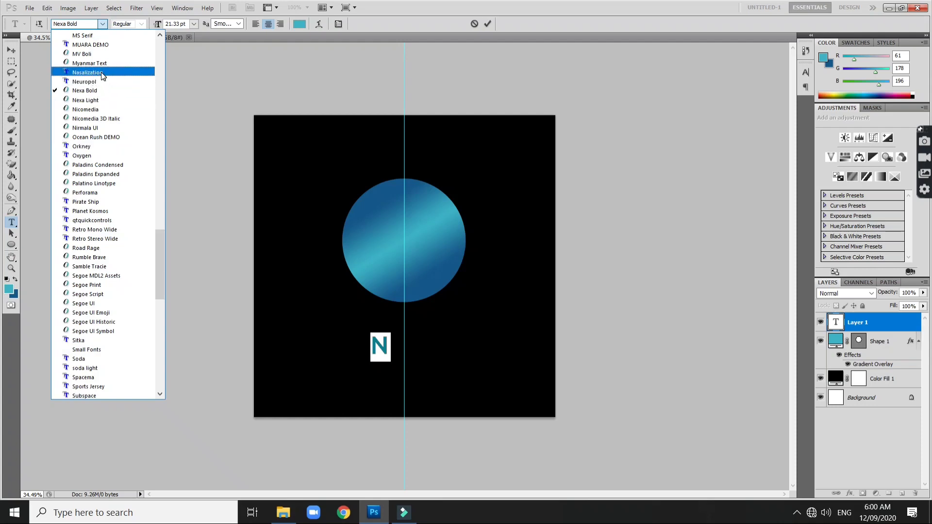
{"action": "left_click", "coordinate": [101, 73]}
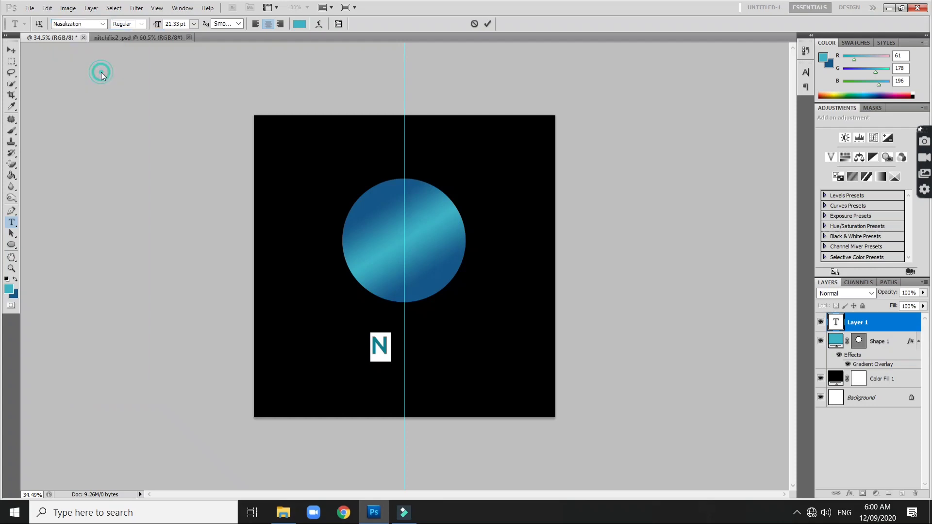
{"action": "left_click", "coordinate": [12, 51]}
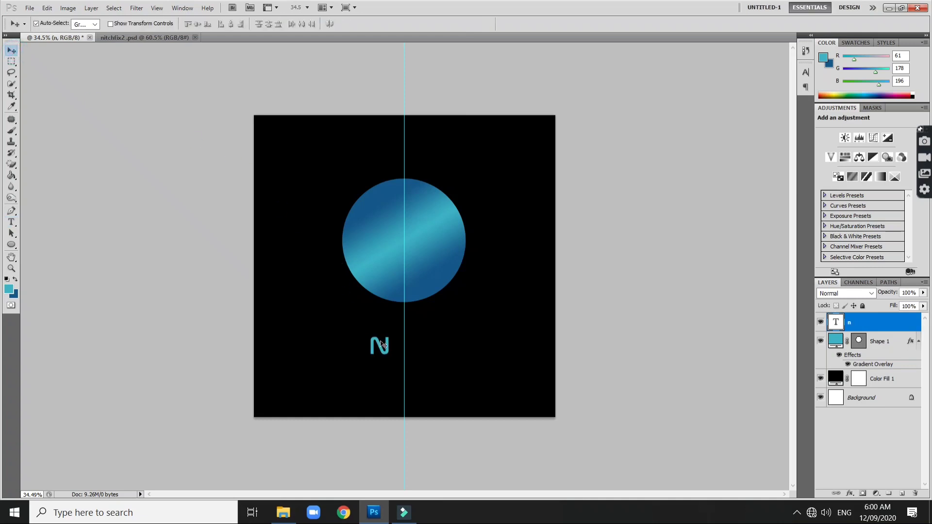
Enlarge the N to 225% so it sits inside the circle
{"action": "key", "text": "ctrl+t"}
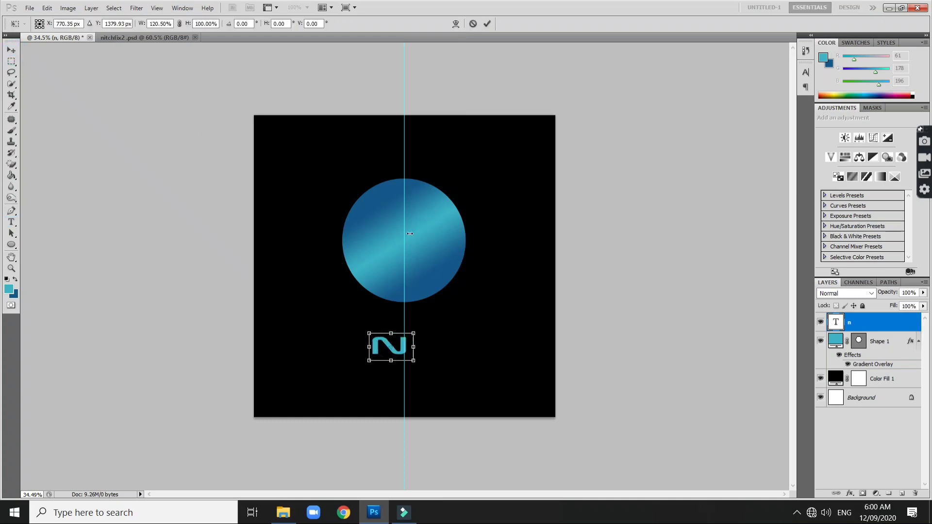
{"action": "key", "text": "Return"}
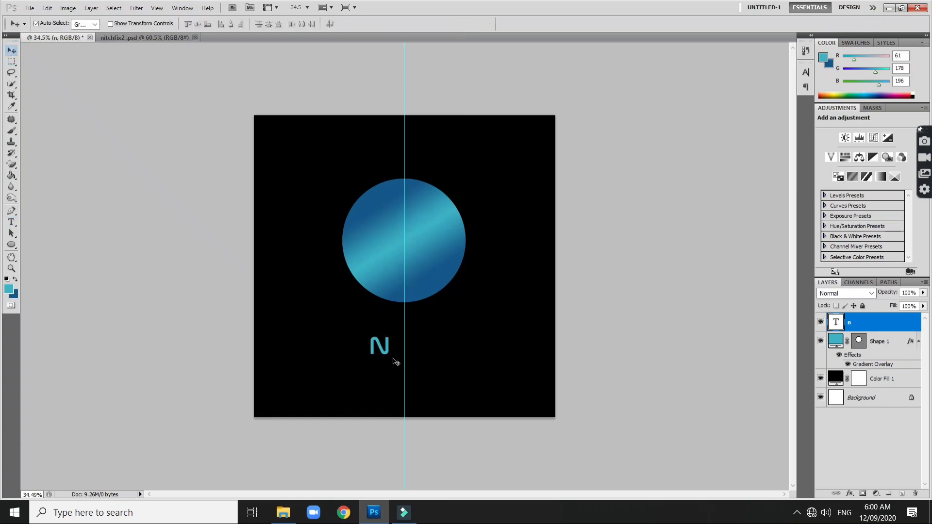
{"action": "key", "text": "ctrl+t"}
{"action": "mouse_move", "coordinate": [398, 330]}
{"action": "left_mouse_down"}
{"action": "mouse_move", "coordinate": [422, 299]}
{"action": "mouse_move", "coordinate": [419, 237]}
{"action": "left_mouse_up"}
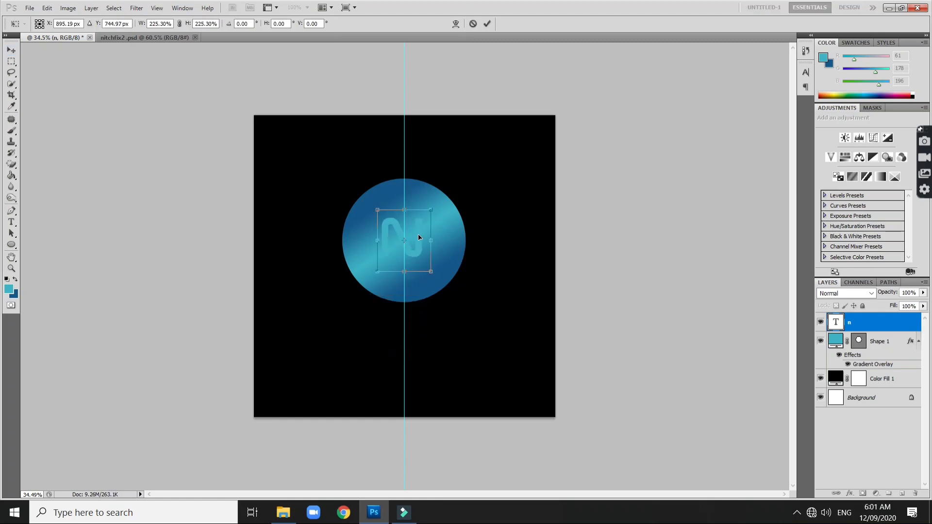
{"action": "key", "text": "Return"}
Change the N's text colour to black
{"action": "key", "text": "t"}
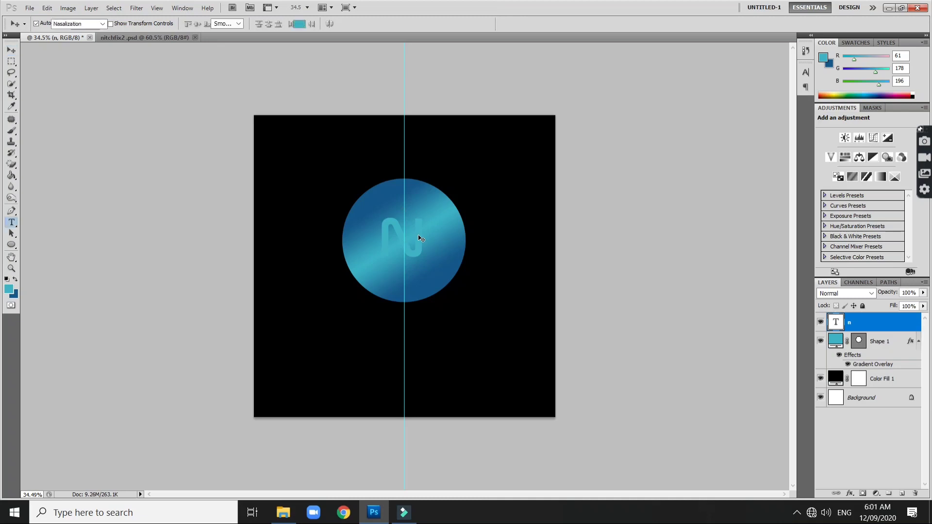
{"action": "double_click", "coordinate": [424, 236]}
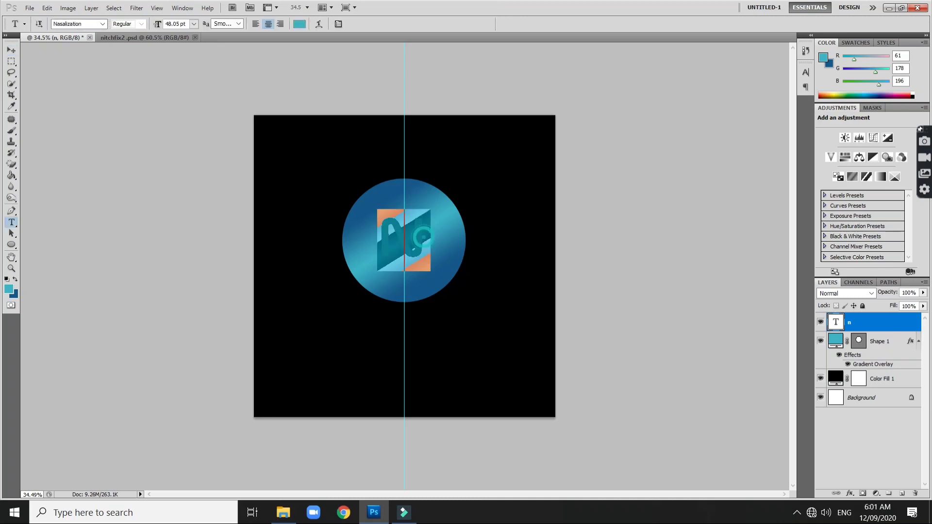
{"action": "left_click", "coordinate": [298, 24]}
{"action": "left_click", "coordinate": [340, 133]}
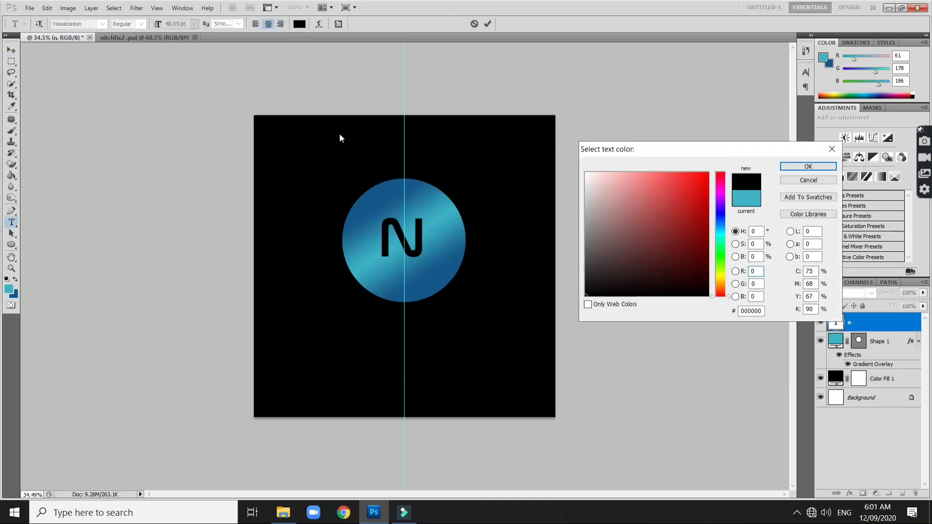
{"action": "key", "text": "Return"}
{"action": "left_click", "coordinate": [15, 50]}
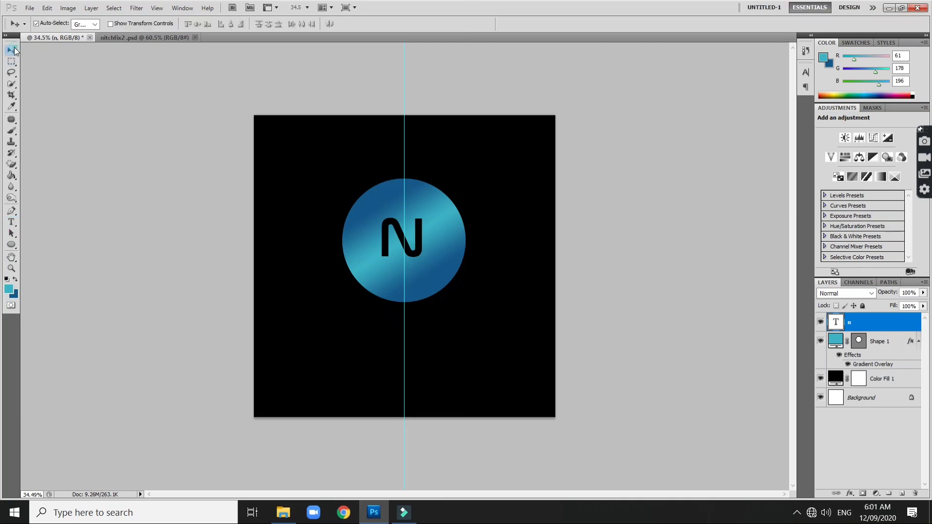
Move the N down inside the circle and scale it up about 120%
{"action": "scroll", "coordinate": [436, 203], "scroll_direction": "up", "scroll_amount": 2, "text": "alt"}
{"action": "scroll", "coordinate": [436, 203], "scroll_direction": "up", "scroll_amount": 2, "text": "alt"}
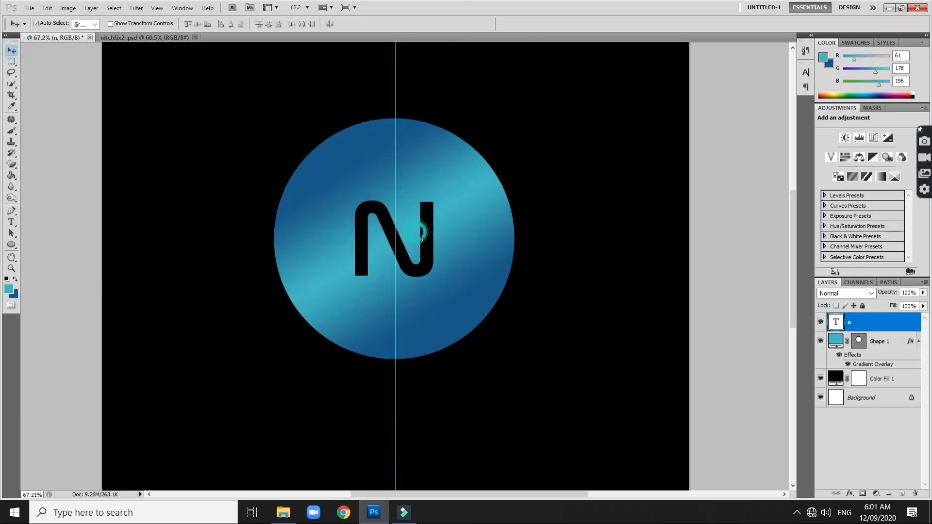
{"action": "left_click_drag", "start_coordinate": [424, 234], "coordinate": [418, 253]}
{"action": "key", "text": "ctrl+t"}
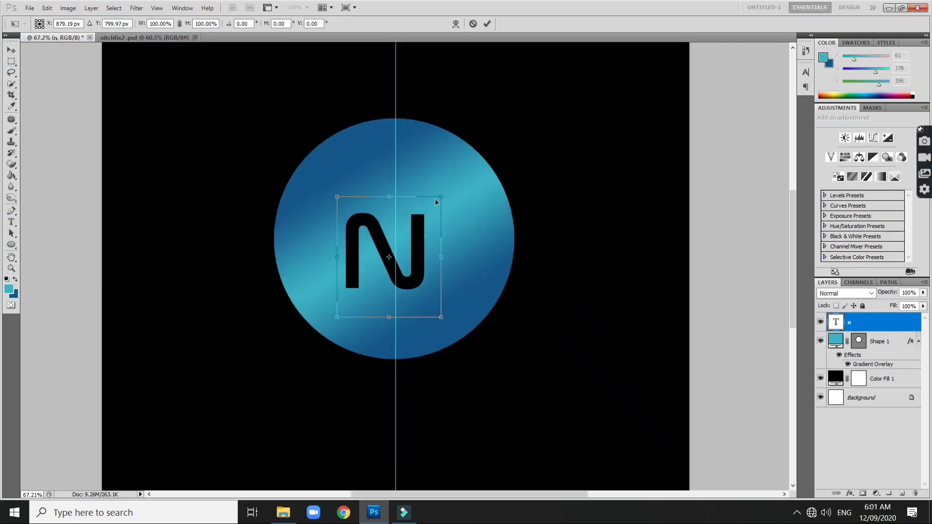
{"action": "left_click_drag", "start_coordinate": [451, 184], "coordinate": [461, 169]}
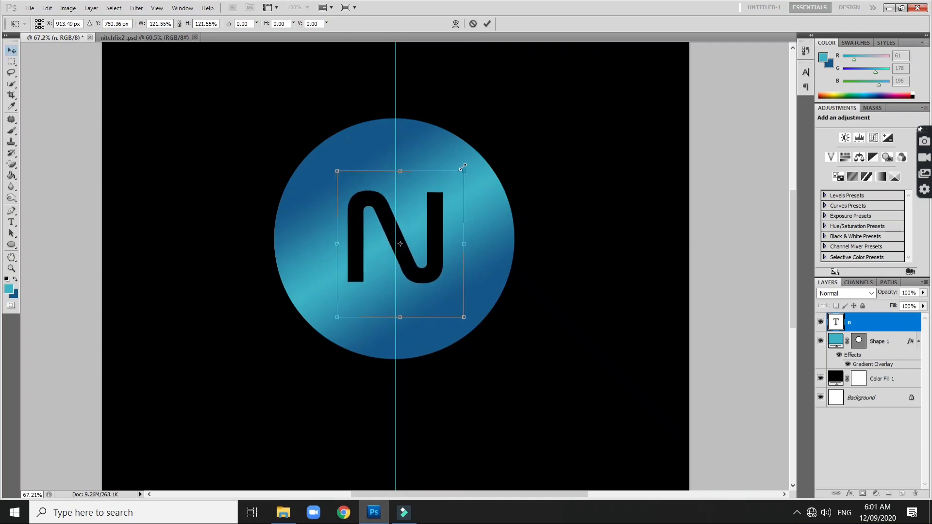
{"action": "key", "text": "Return"}
{"action": "key", "text": "Left"}
{"action": "key", "text": "Left"}
{"action": "key", "text": "Left"}
{"action": "key", "text": "Left"}
{"action": "key", "text": "Left"}
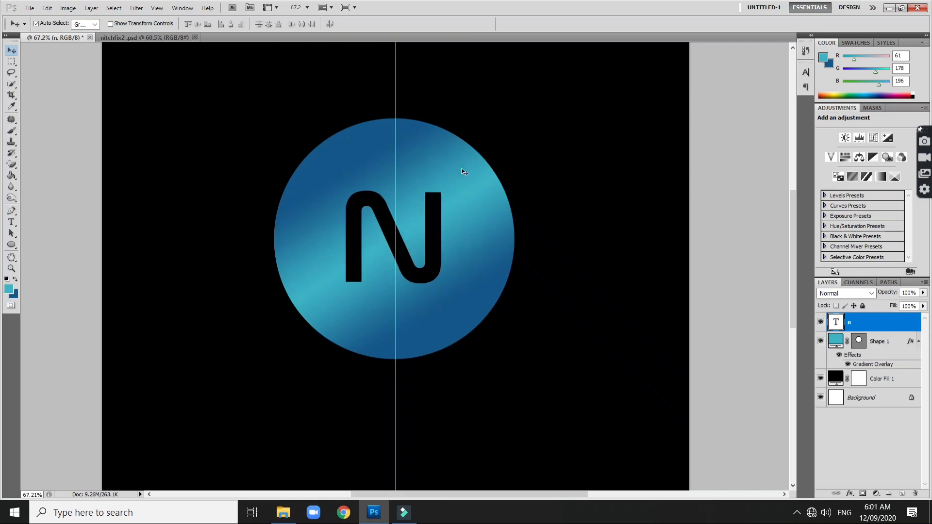
{"action": "key", "text": "Left"}
{"action": "key", "text": "Left"}
{"action": "key", "text": "Left"}
{"action": "key", "text": "Left"}
{"action": "key", "text": "Left"}
{"action": "key", "text": "Left"}
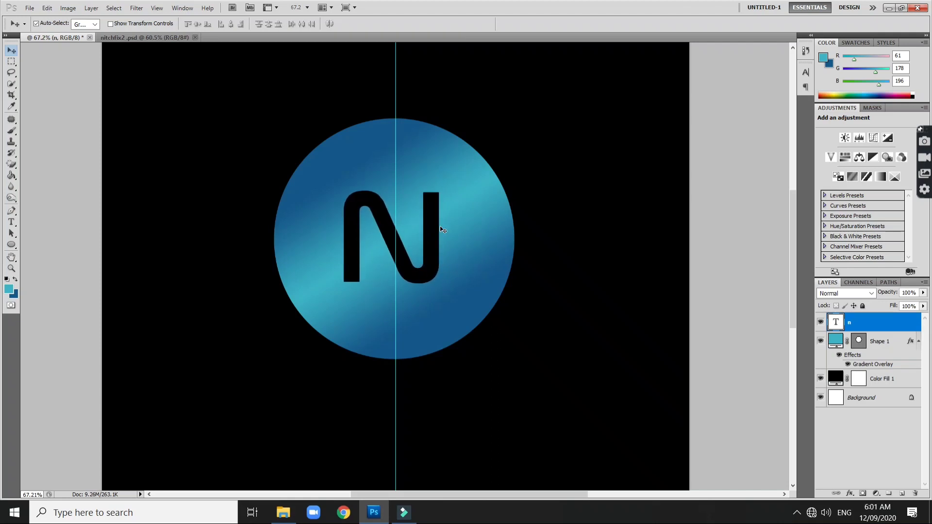
Enlarge the N about 117% more and position it near the circle's centre
{"action": "key", "text": "ctrl+t"}
{"action": "left_click_drag", "start_coordinate": [473, 153], "coordinate": [486, 137]}
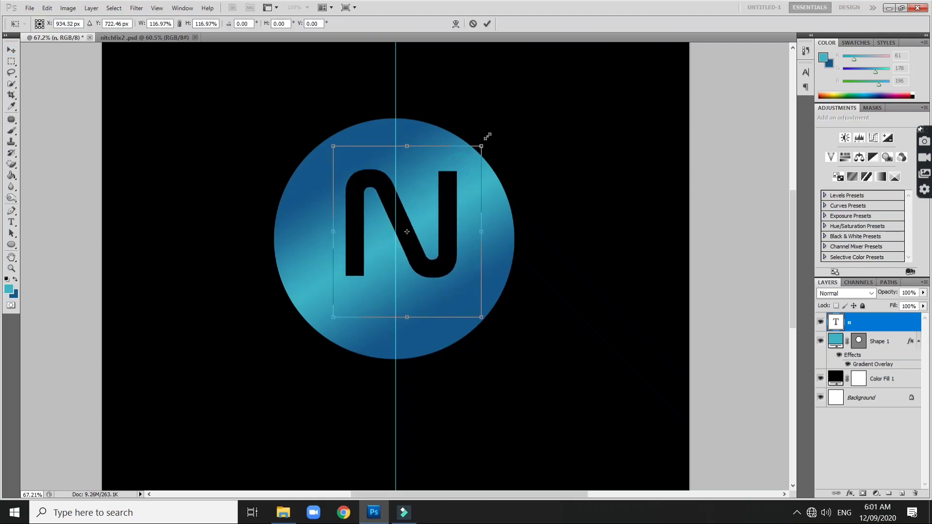
{"action": "key", "text": "Return"}
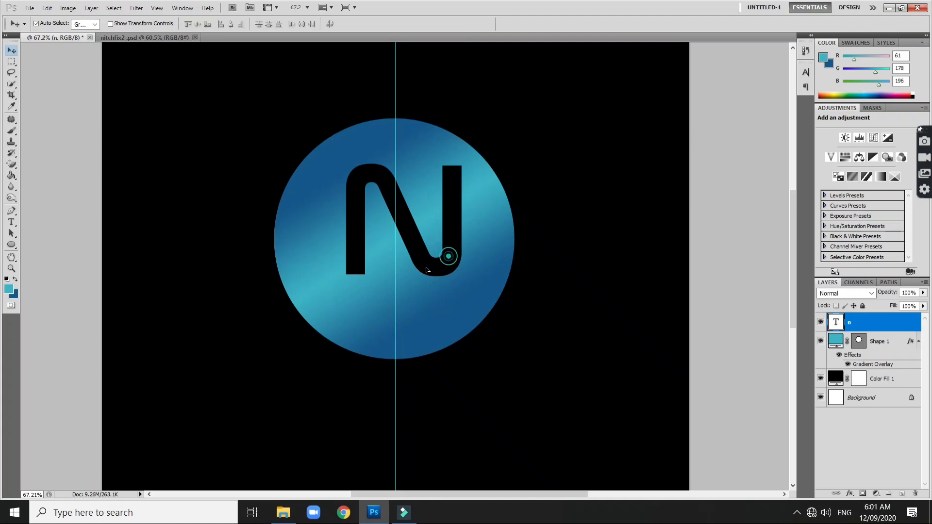
{"action": "left_click_drag", "start_coordinate": [448, 256], "coordinate": [435, 287]}
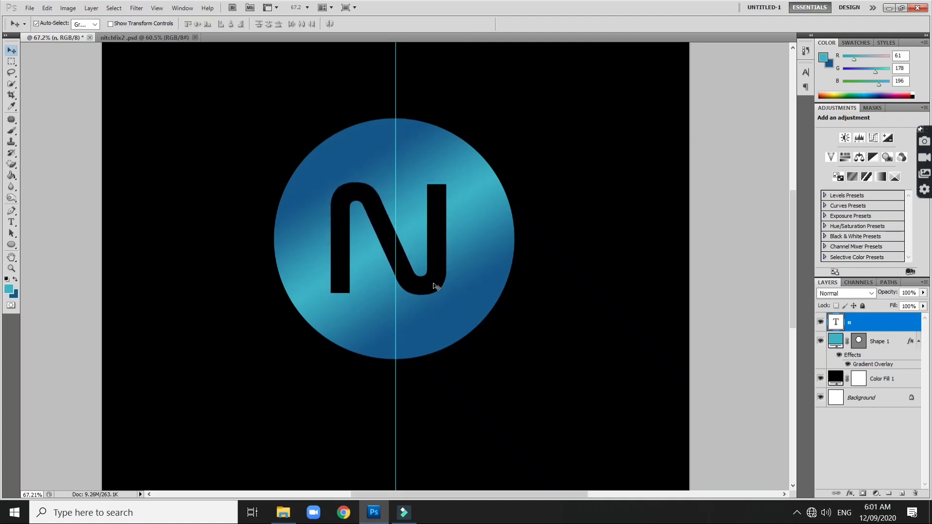
{"action": "scroll", "coordinate": [413, 304], "scroll_direction": "up", "scroll_amount": 2}
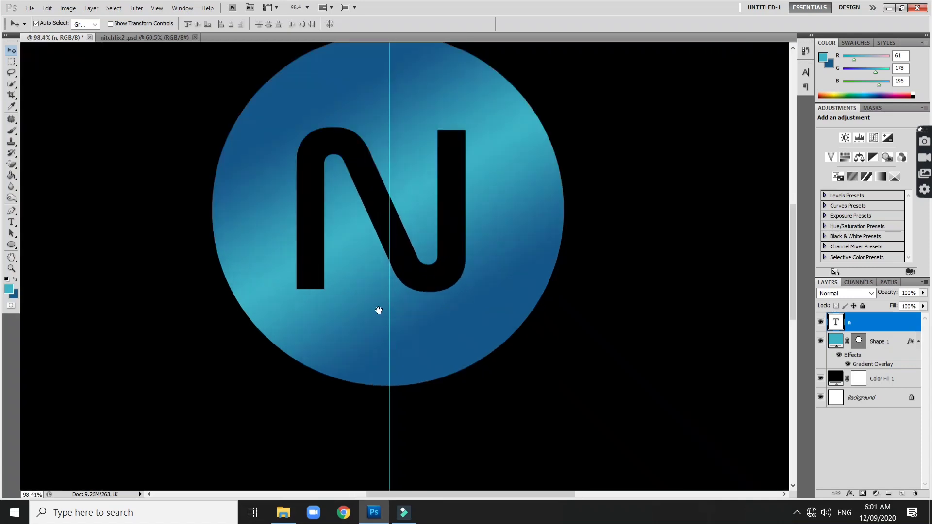
{"action": "left_click_drag", "start_coordinate": [371, 310], "coordinate": [359, 222]}
{"action": "left_click_drag", "start_coordinate": [12, 245], "coordinate": [50, 248]}
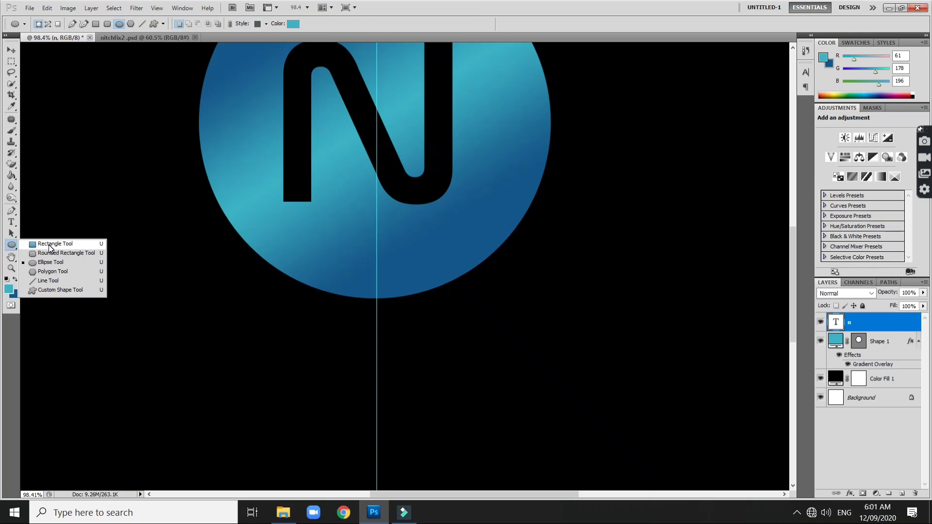
Draw a tall rectangle bar and give it a black fill
{"action": "left_click", "coordinate": [50, 244]}
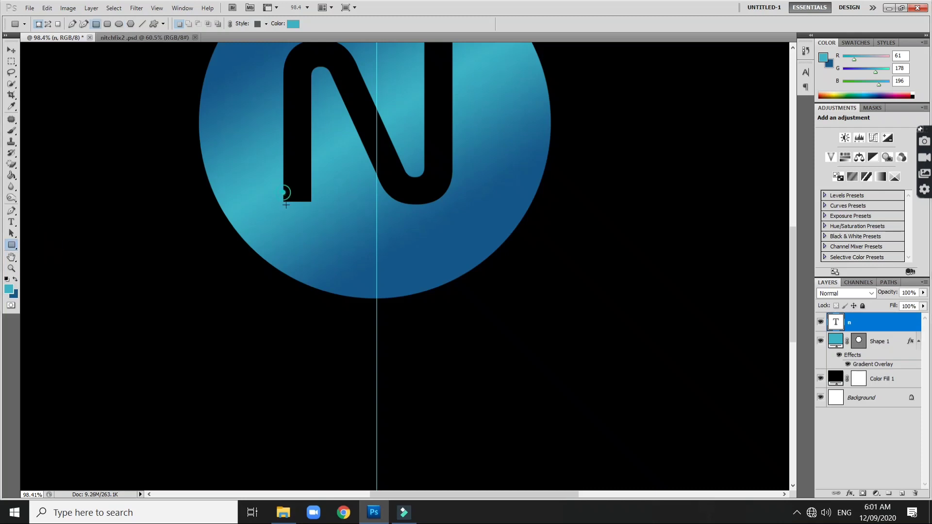
{"action": "left_click_drag", "start_coordinate": [284, 193], "coordinate": [310, 314]}
{"action": "left_click_drag", "start_coordinate": [311, 314], "coordinate": [312, 314]}
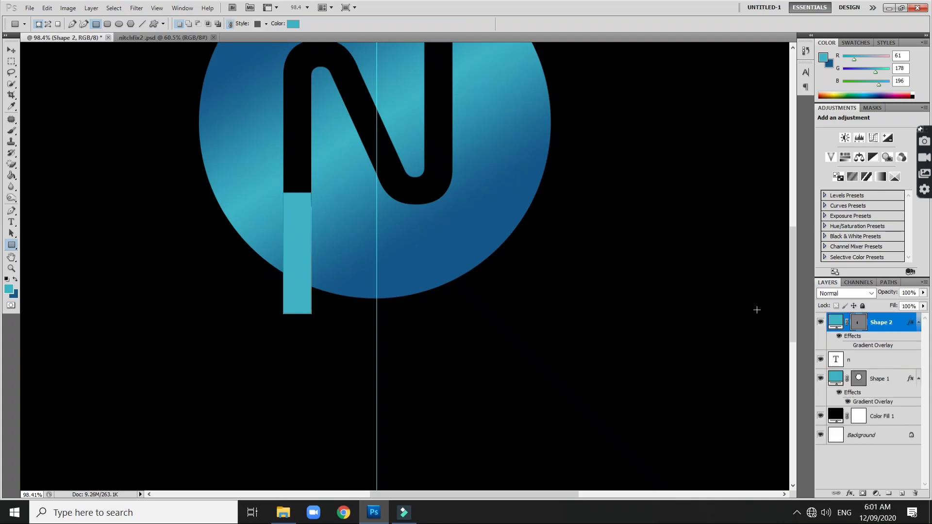
{"action": "double_click", "coordinate": [835, 323]}
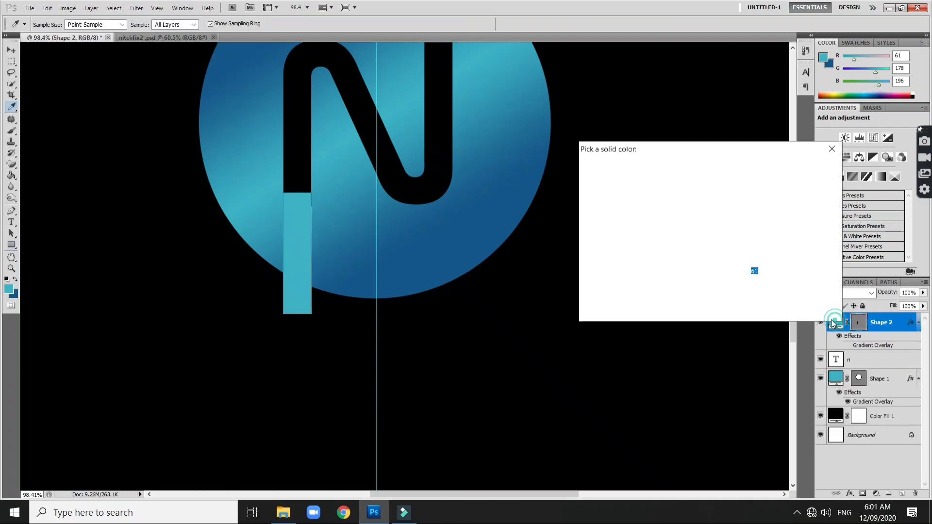
{"action": "left_click_drag", "start_coordinate": [605, 292], "coordinate": [566, 312]}
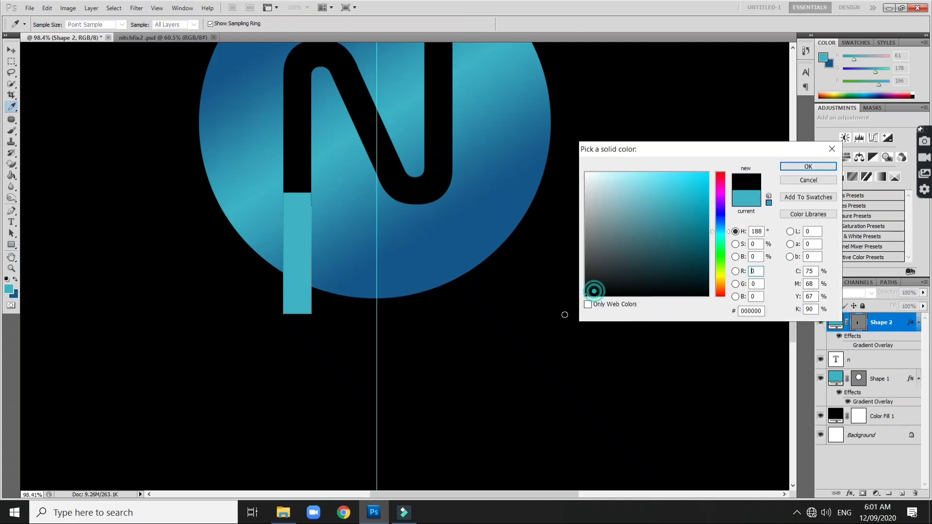
{"action": "key", "text": "Return"}
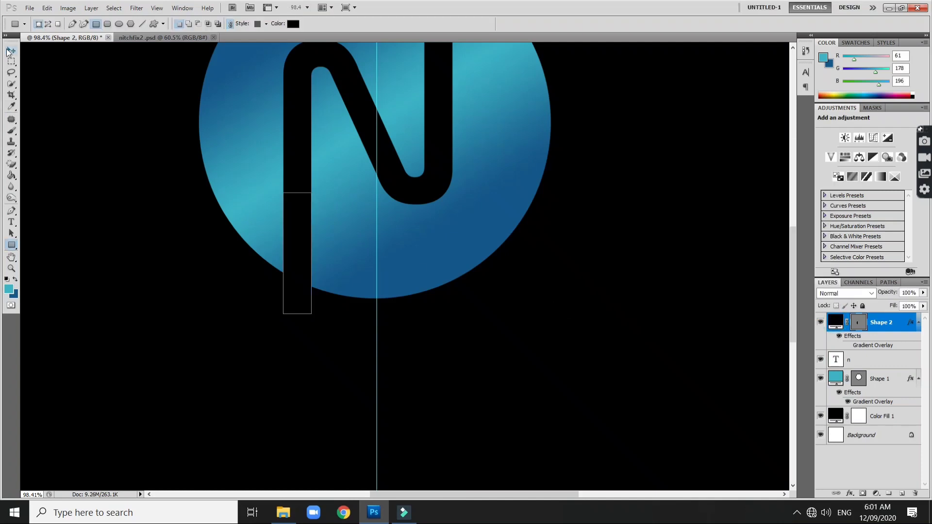
Move the black bar to line up under the N's stem
{"action": "left_click", "coordinate": [12, 50]}
{"action": "left_click", "coordinate": [29, 112]}
{"action": "scroll", "coordinate": [257, 180], "scroll_direction": "down", "scroll_amount": 2}
{"action": "scroll", "coordinate": [290, 203], "scroll_direction": "down", "scroll_amount": 2}
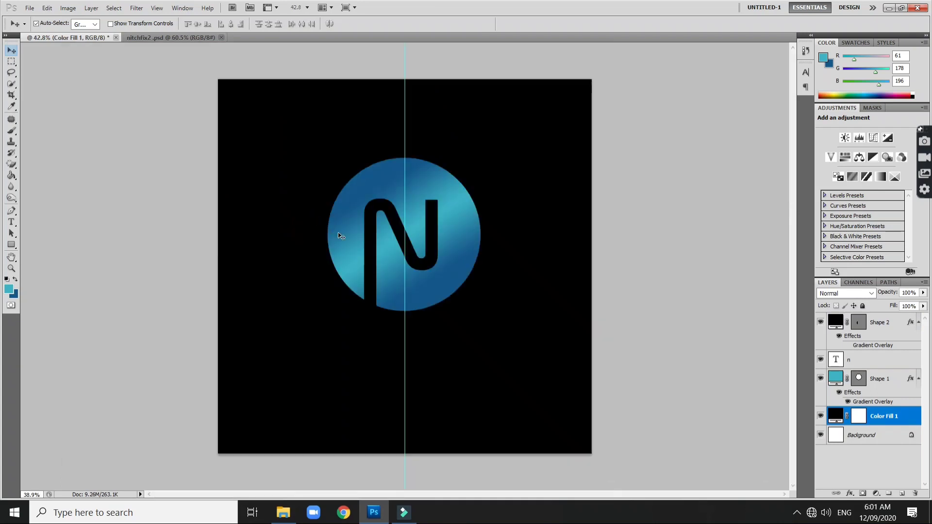
{"action": "scroll", "coordinate": [398, 265], "scroll_direction": "down", "scroll_amount": 1}
{"action": "left_click", "coordinate": [373, 297]}
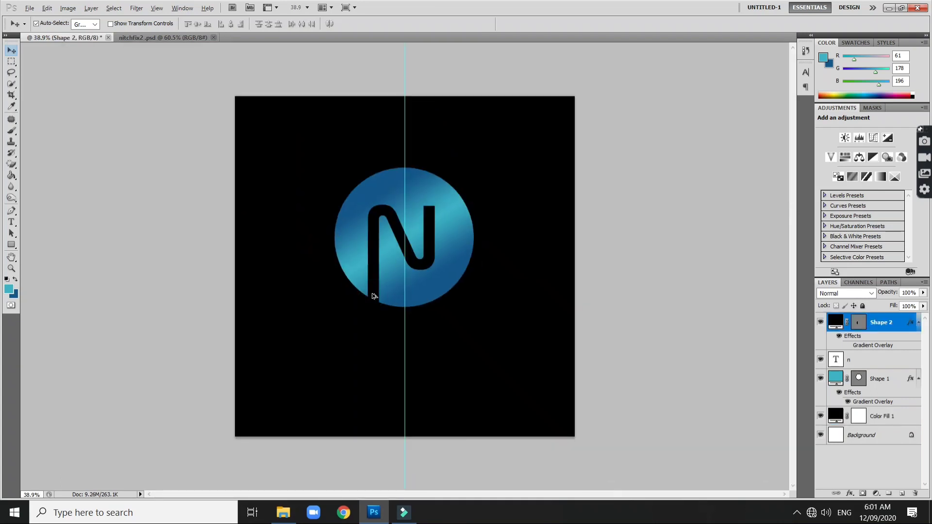
{"action": "left_click_drag", "start_coordinate": [374, 296], "coordinate": [427, 194]}
Duplicate the black bar as Shape 2 copy and select it over the right stem
{"action": "key", "text": "ctrl+j"}
{"action": "left_click", "coordinate": [526, 189]}
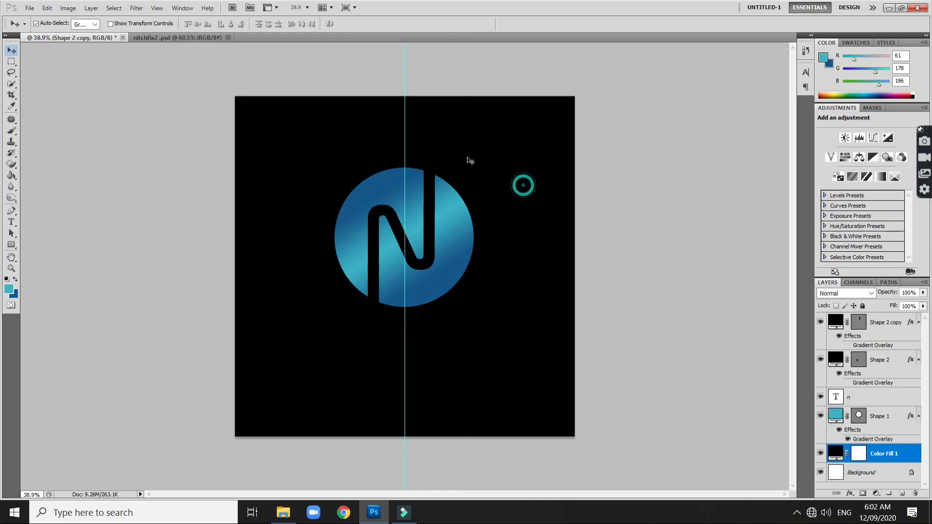
{"action": "scroll", "coordinate": [463, 157], "scroll_direction": "up", "scroll_amount": 2}
{"action": "scroll", "coordinate": [416, 173], "scroll_direction": "up", "scroll_amount": 2}
{"action": "scroll", "coordinate": [420, 173], "scroll_direction": "up", "scroll_amount": 1}
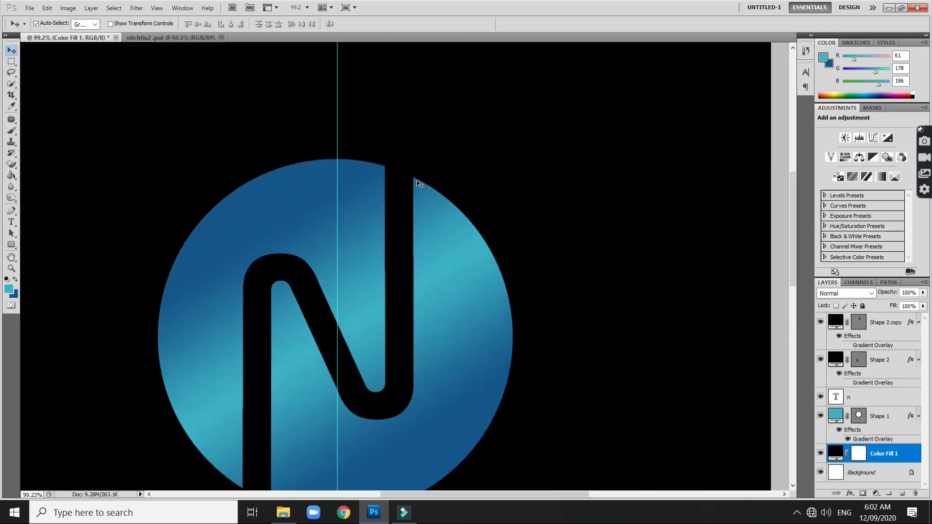
{"action": "left_click", "coordinate": [410, 213]}
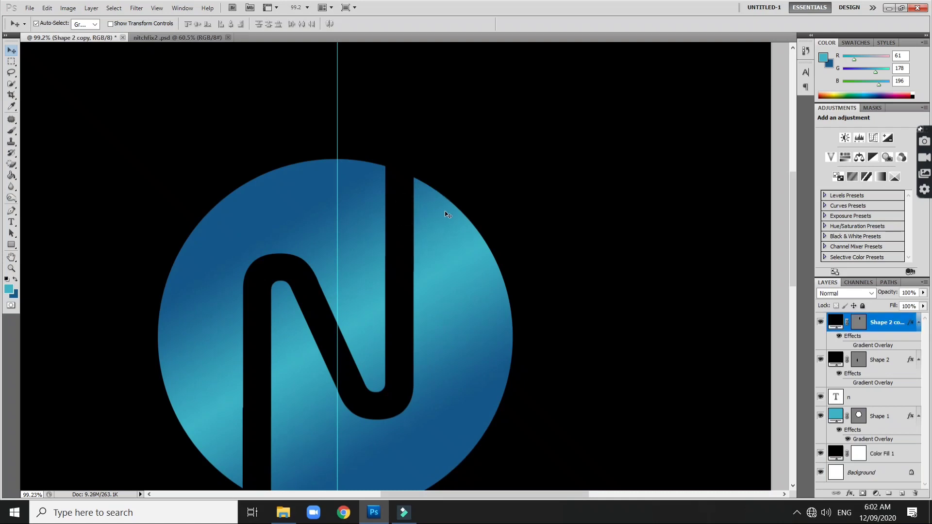
Lock the black Color Fill 1 background layer
{"action": "left_click", "coordinate": [503, 198]}
{"action": "scroll", "coordinate": [514, 210], "scroll_direction": "down", "scroll_amount": 3}
{"action": "scroll", "coordinate": [480, 287], "scroll_direction": "down", "scroll_amount": 1}
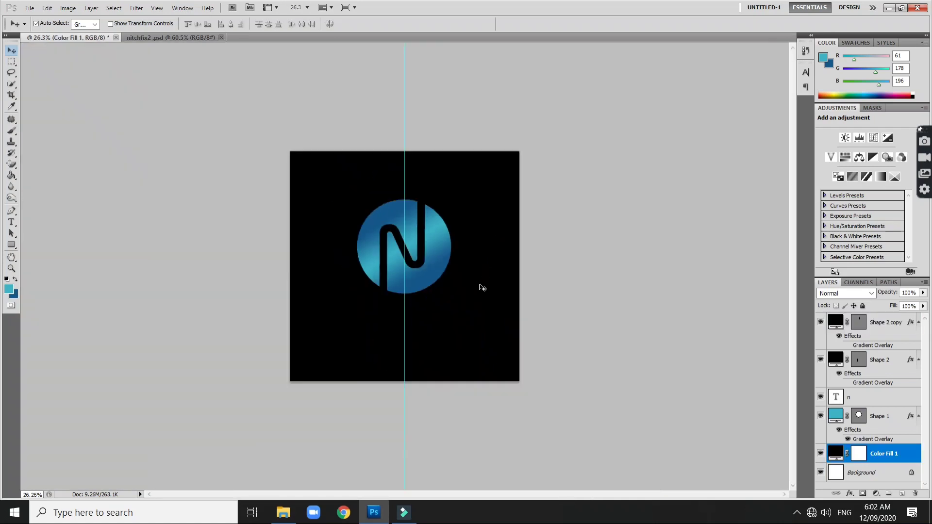
{"action": "left_click", "coordinate": [475, 307]}
{"action": "left_click", "coordinate": [491, 294]}
{"action": "left_click", "coordinate": [715, 406]}
{"action": "left_click", "coordinate": [899, 454]}
{"action": "left_click", "coordinate": [863, 306]}
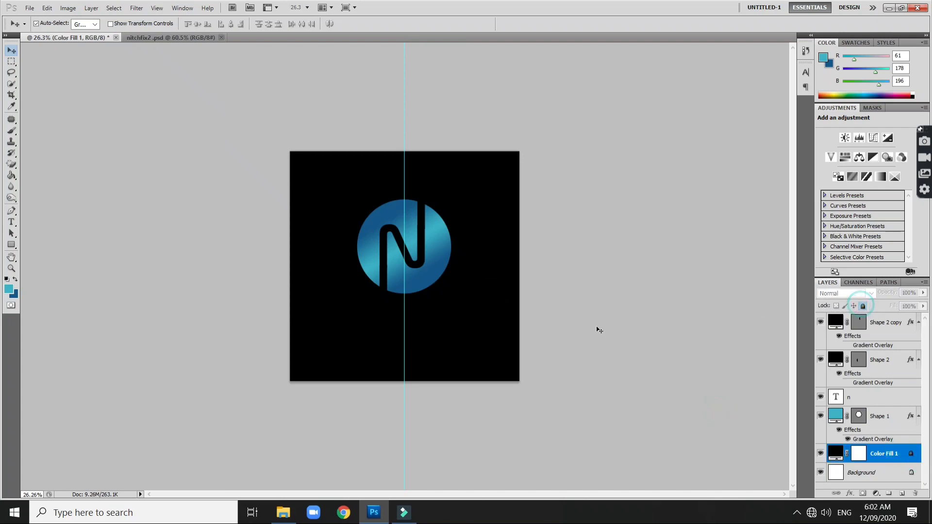
Select the circle, N and both bars together and rotate them about 23.6°
{"action": "left_click_drag", "start_coordinate": [313, 160], "coordinate": [470, 321]}
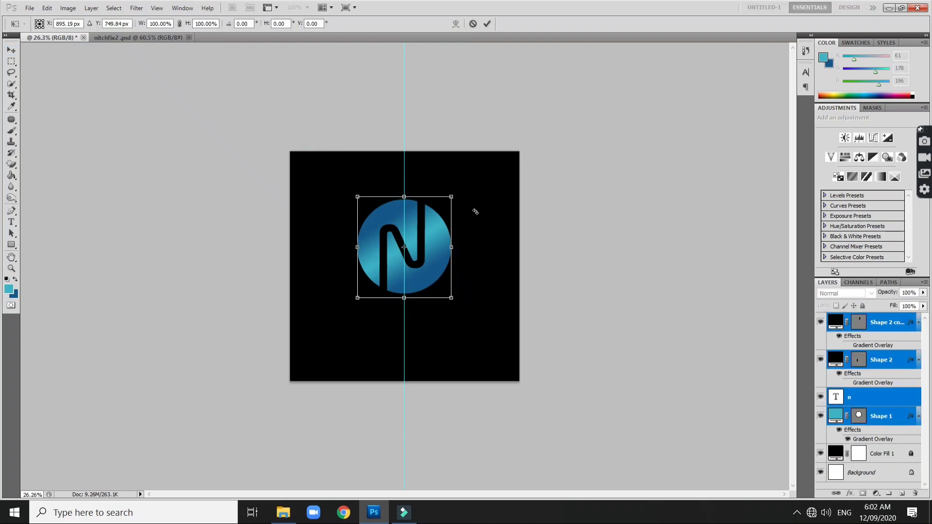
{"action": "left_click_drag", "start_coordinate": [475, 212], "coordinate": [505, 238]}
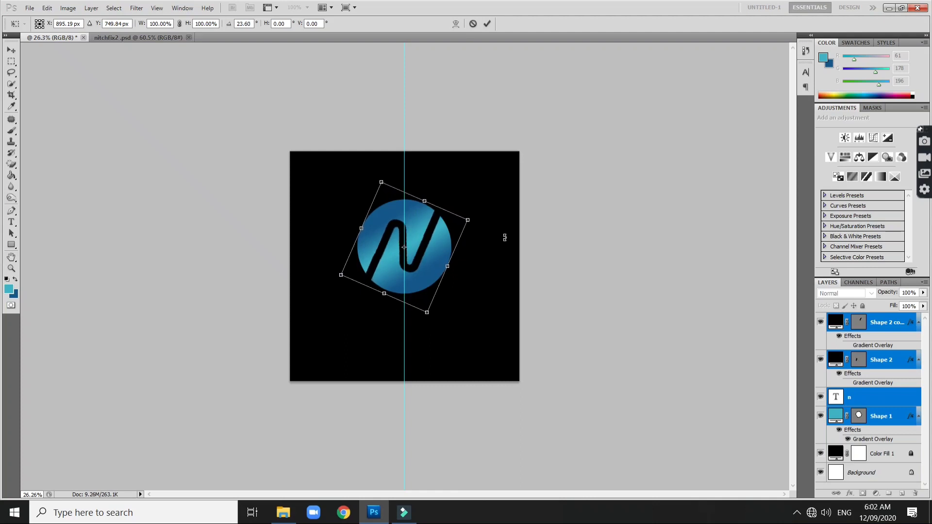
{"action": "key", "text": "Return"}
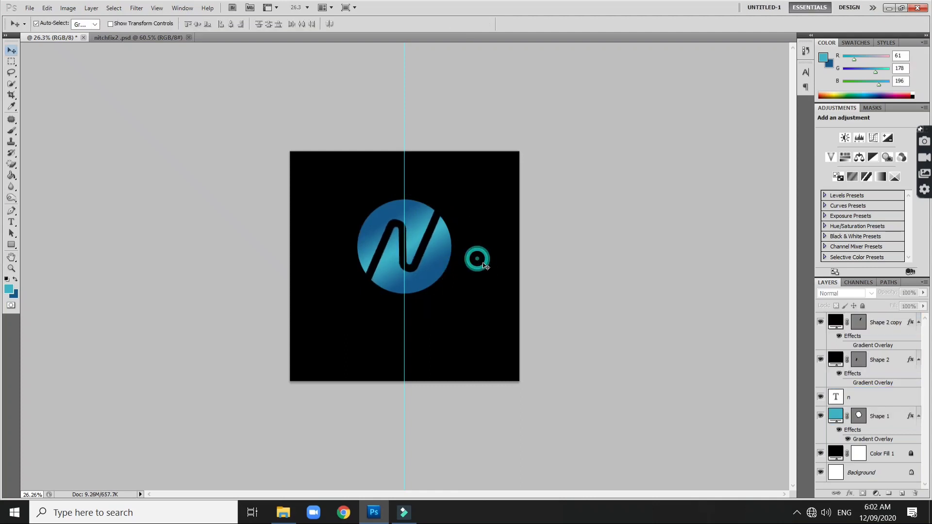
{"action": "scroll", "coordinate": [481, 259], "scroll_direction": "up", "scroll_amount": 2}
{"action": "scroll", "coordinate": [482, 275], "scroll_direction": "up", "scroll_amount": 1}
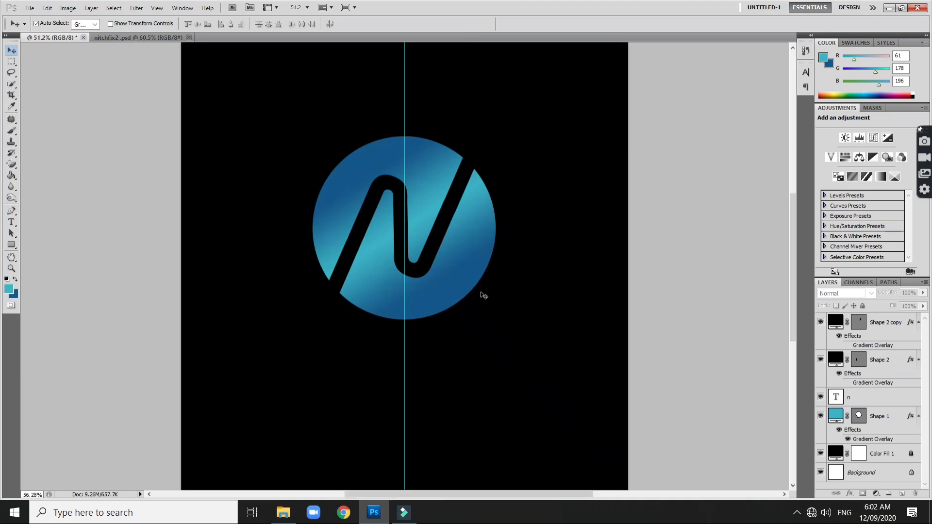
{"action": "scroll", "coordinate": [481, 294], "scroll_direction": "up", "scroll_amount": 1}
{"action": "scroll", "coordinate": [464, 316], "scroll_direction": "up", "scroll_amount": 1}
{"action": "scroll", "coordinate": [425, 325], "scroll_direction": "down", "scroll_amount": 2}
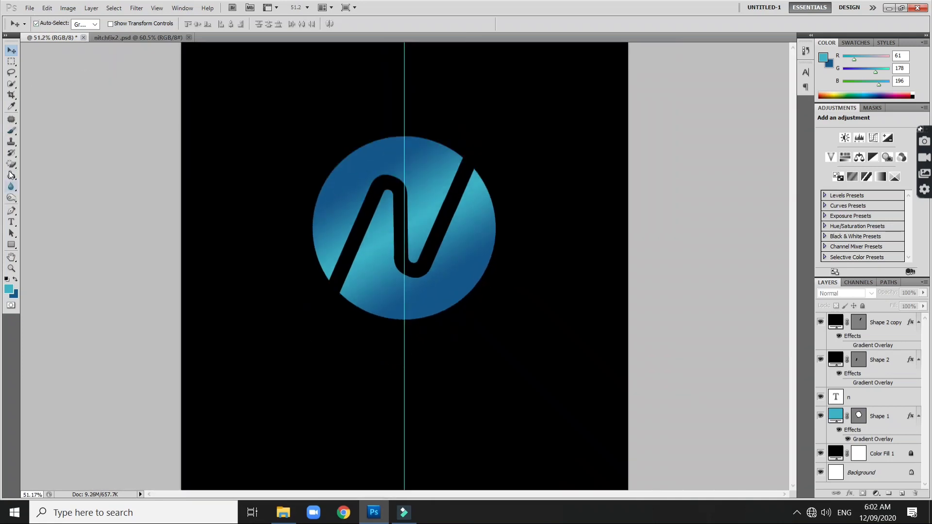
Type the wordmark 'NASALIZATION' below the logo
{"action": "left_click", "coordinate": [11, 222]}
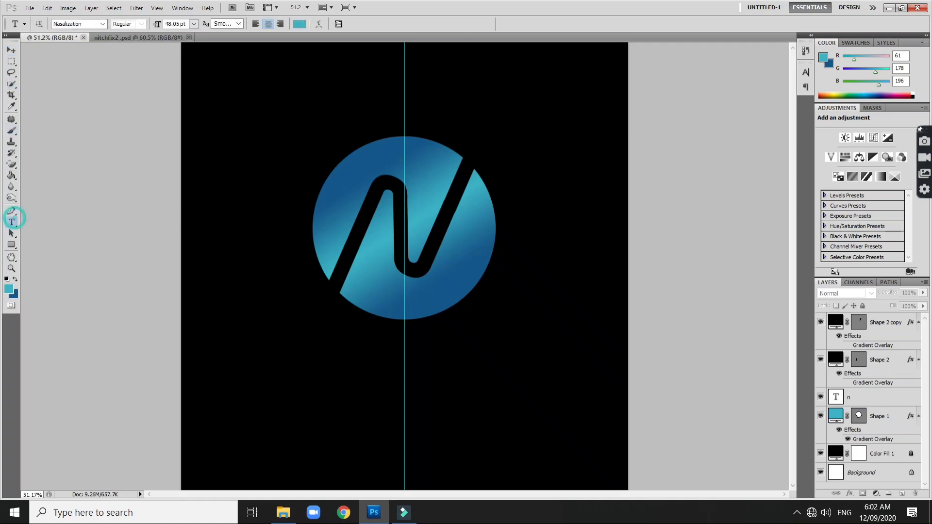
{"action": "left_click", "coordinate": [318, 386]}
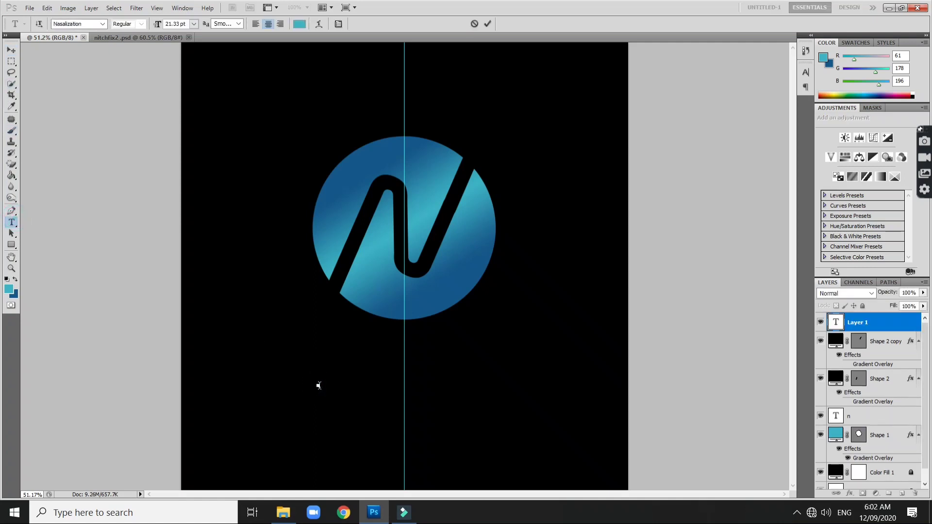
{"action": "type", "text": "NASA"}
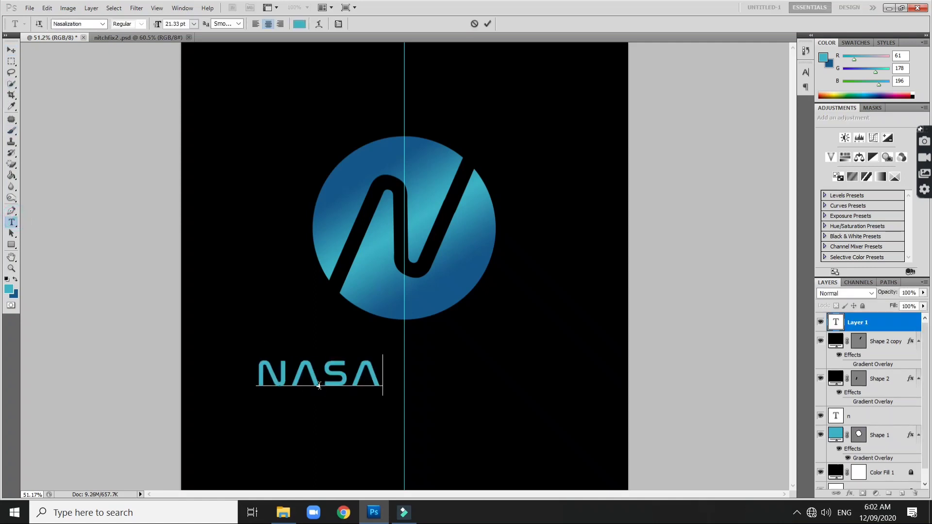
{"action": "type", "text": "LIZA"}
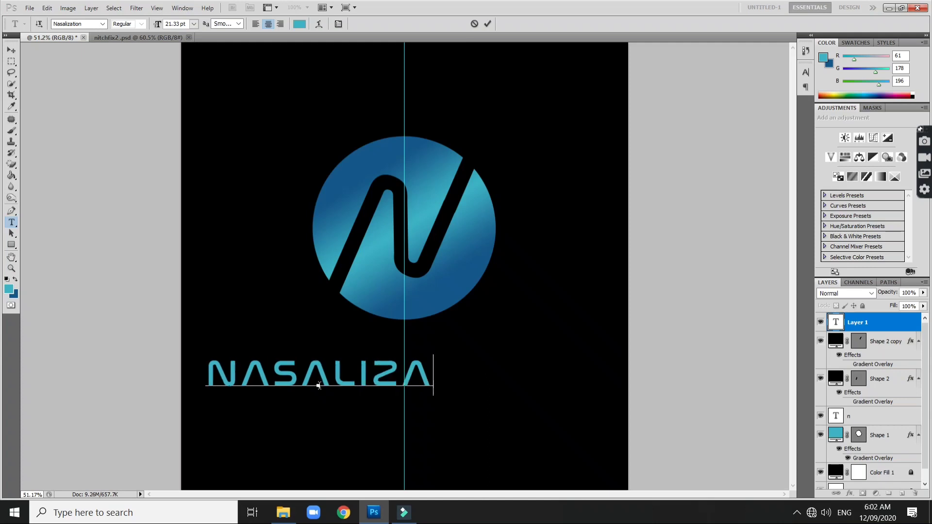
{"action": "type", "text": "TION"}
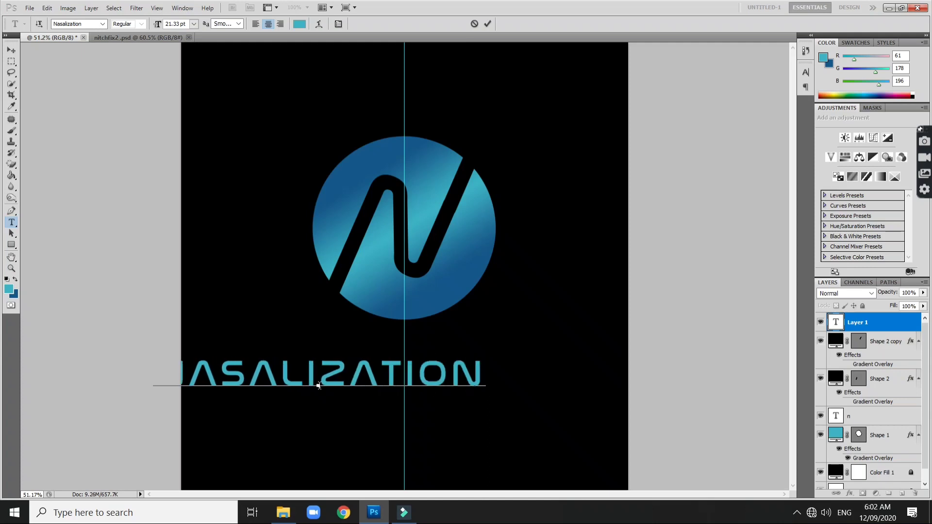
{"action": "key", "text": "ctrl+Return"}
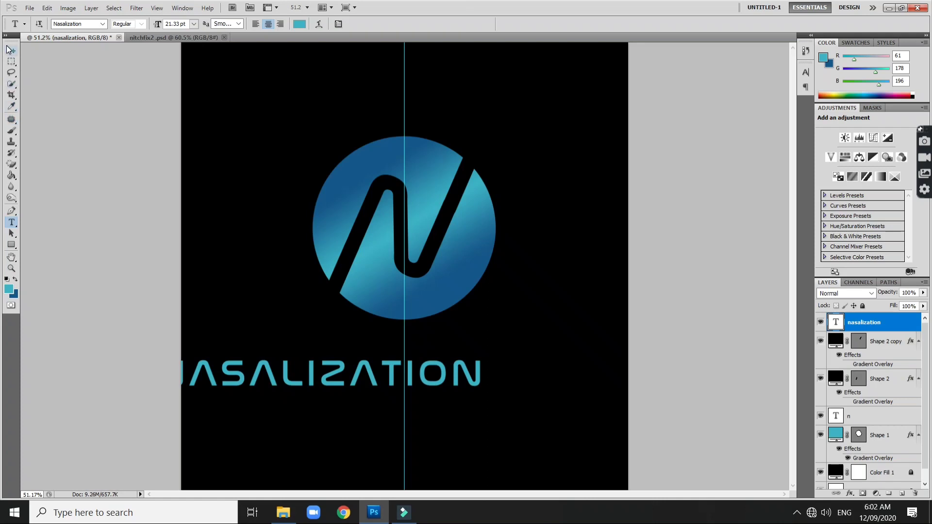
Scale the wordmark to about 61.5% and centre it beneath the circle
{"action": "left_click", "coordinate": [10, 49]}
{"action": "left_click", "coordinate": [47, 8]}
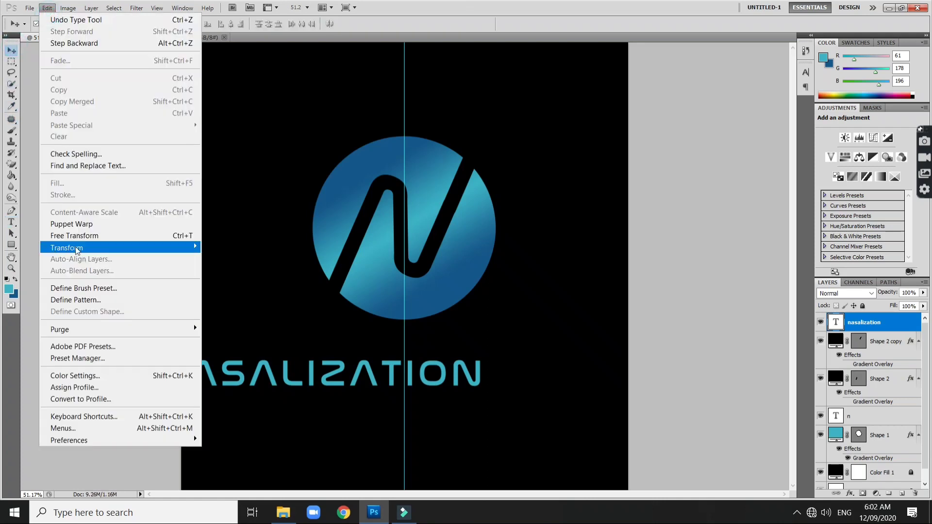
{"action": "left_click", "coordinate": [80, 235]}
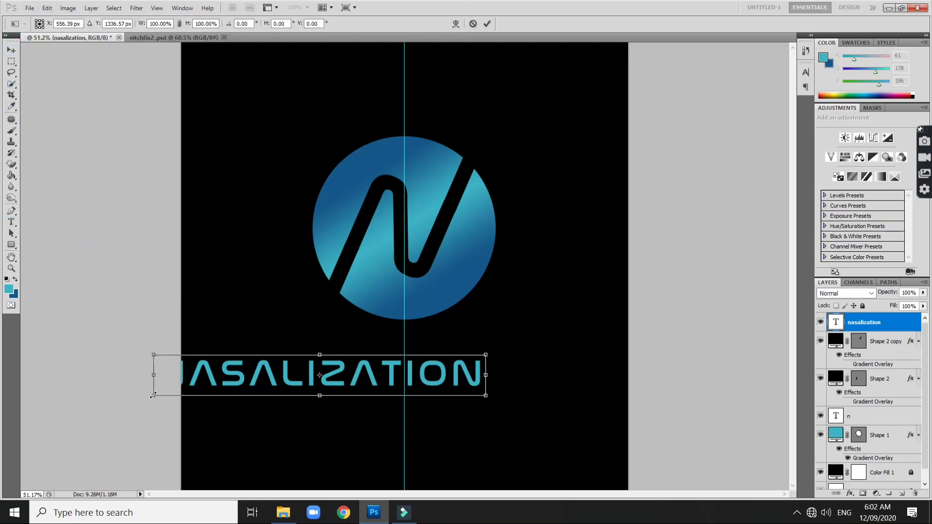
{"action": "left_click_drag", "start_coordinate": [154, 396], "coordinate": [292, 380]}
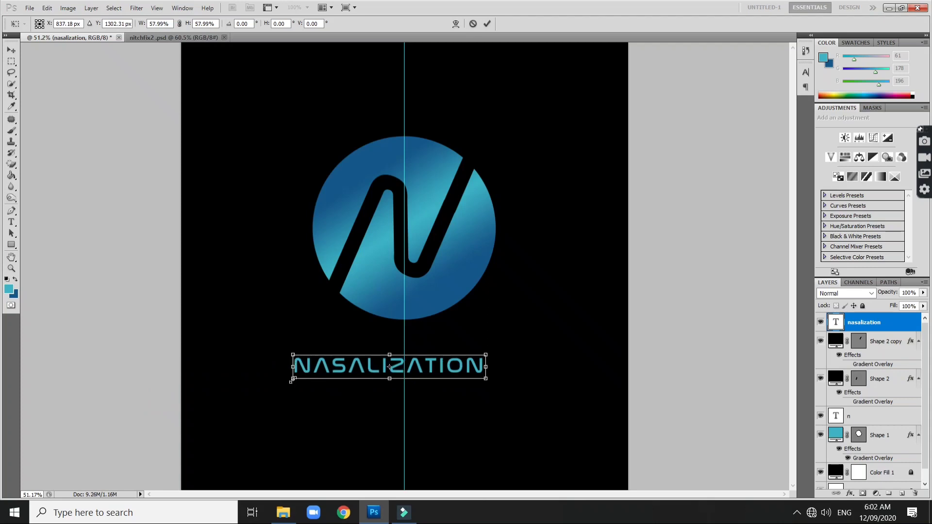
{"action": "left_click_drag", "start_coordinate": [487, 355], "coordinate": [500, 349]}
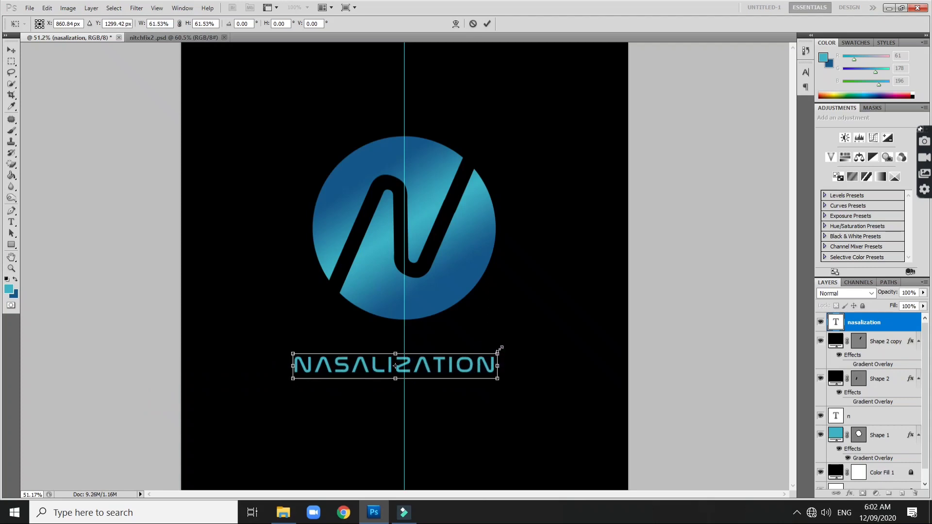
{"action": "key", "text": "Return"}
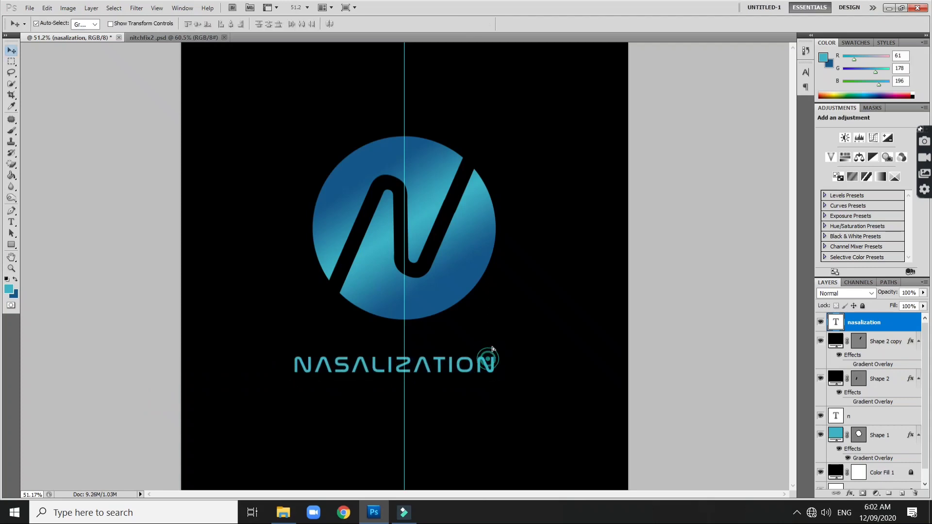
{"action": "left_click_drag", "start_coordinate": [491, 360], "coordinate": [501, 338]}
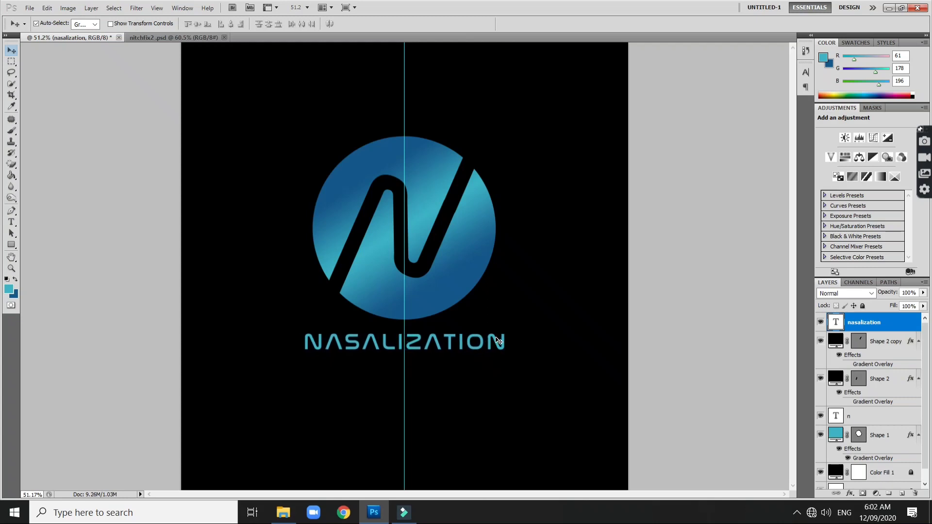
{"action": "key", "text": "Up"}
{"action": "key", "text": "Up"}
{"action": "key", "text": "Up"}
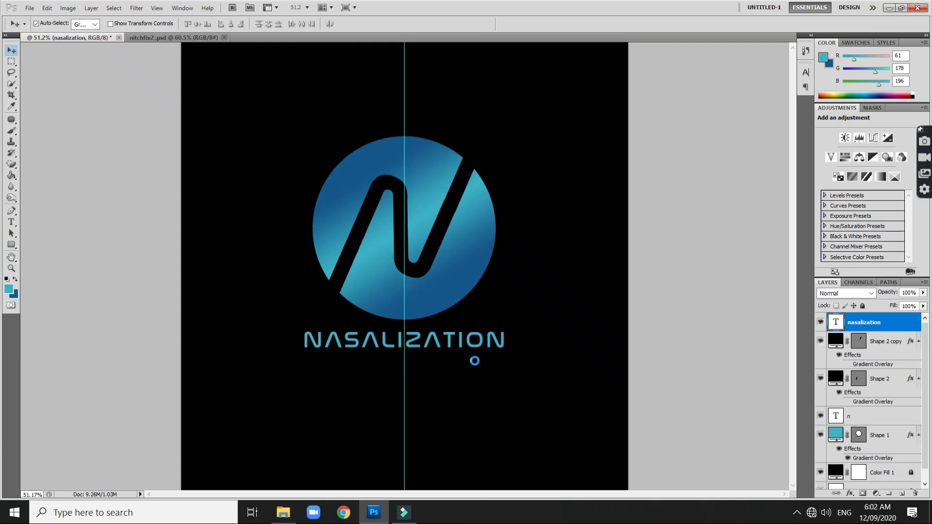
{"action": "key", "text": "Down"}
{"action": "key", "text": "Down"}
{"action": "key", "text": "Down"}
{"action": "key", "text": "Down"}
{"action": "key", "text": "Down"}
{"action": "key", "text": "Down"}
{"action": "key", "text": "Down"}
{"action": "key", "text": "Down"}
{"action": "key", "text": "Down"}
{"action": "key", "text": "Down"}
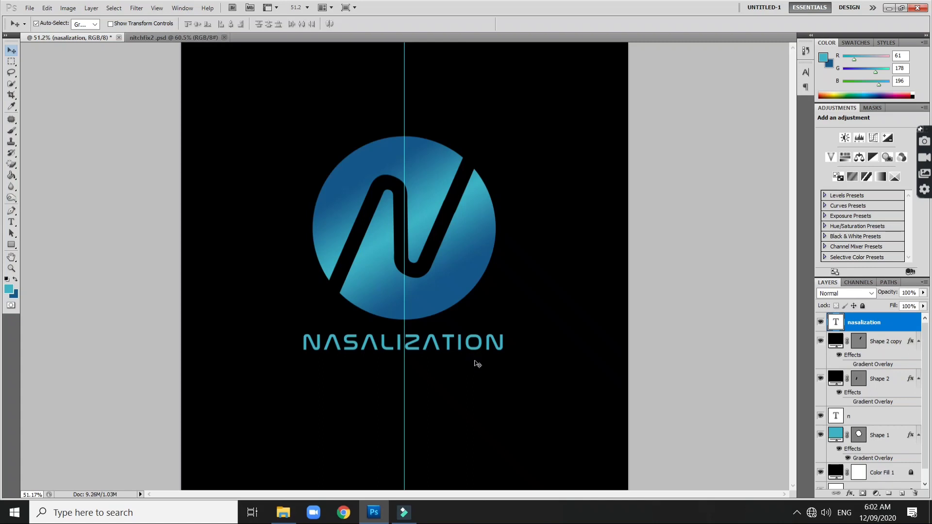
{"action": "scroll", "coordinate": [451, 396], "scroll_direction": "up", "scroll_amount": 3}
{"action": "scroll", "coordinate": [447, 389], "scroll_direction": "down", "scroll_amount": 1}
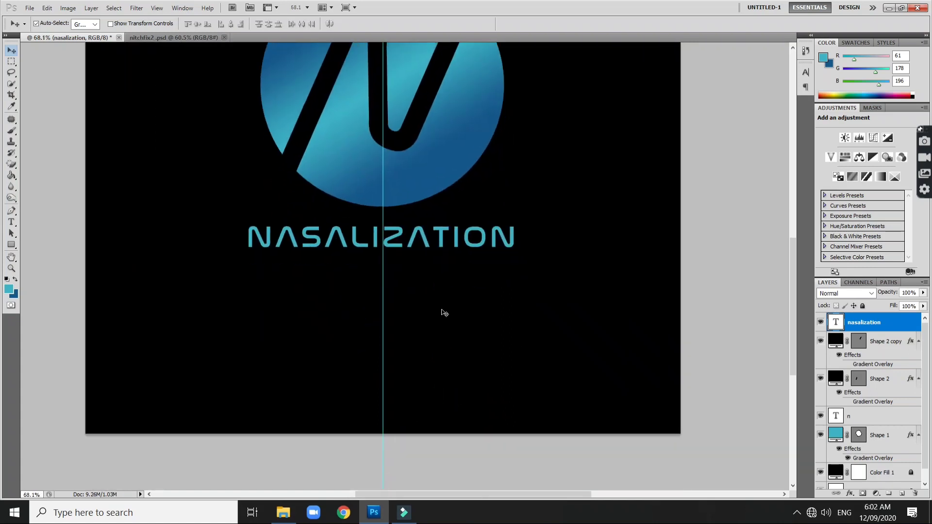
Type 'NAZALIZATION.COM' as a new text line under the wordmark
{"action": "left_click", "coordinate": [11, 222]}
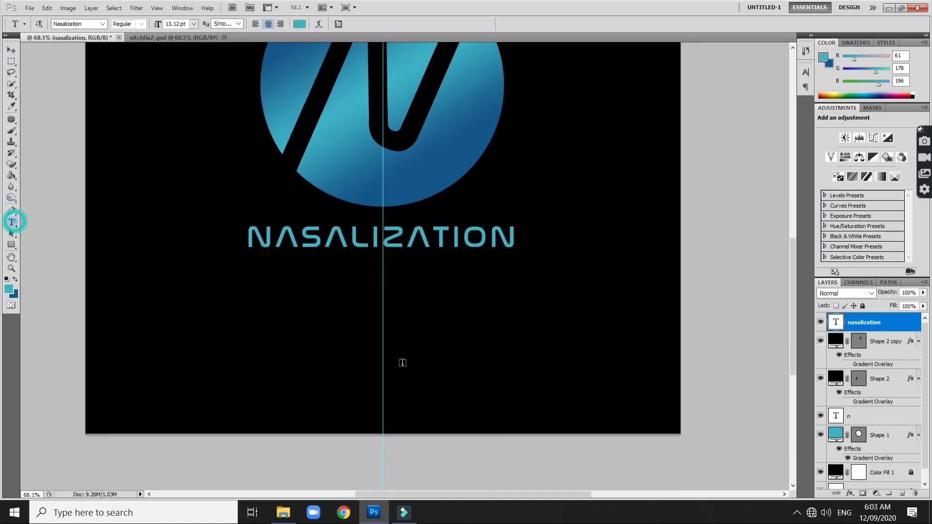
{"action": "left_click", "coordinate": [425, 358]}
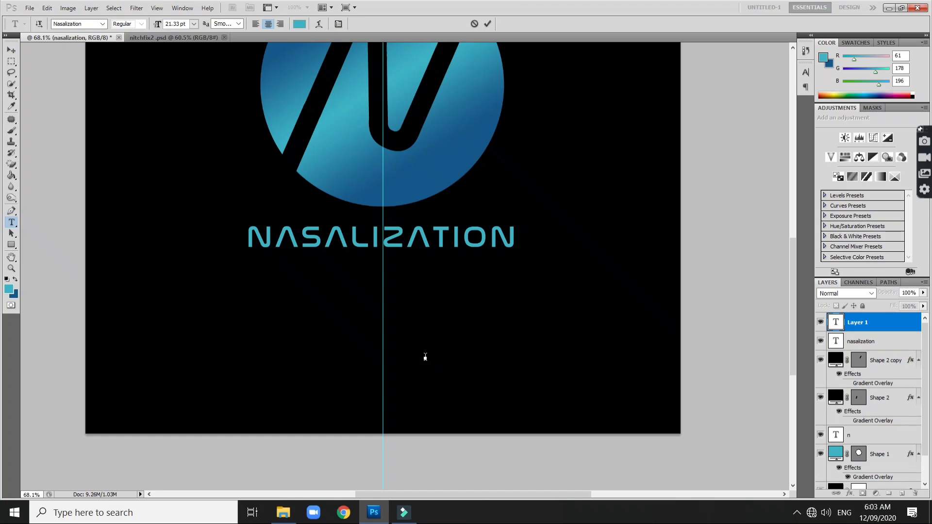
{"action": "type", "text": "NAZA"}
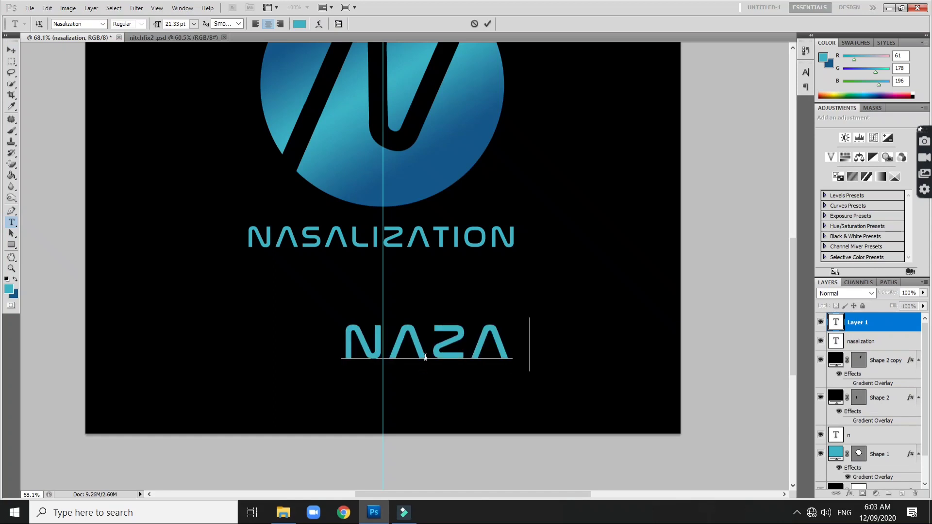
{"action": "type", "text": "LIZA"}
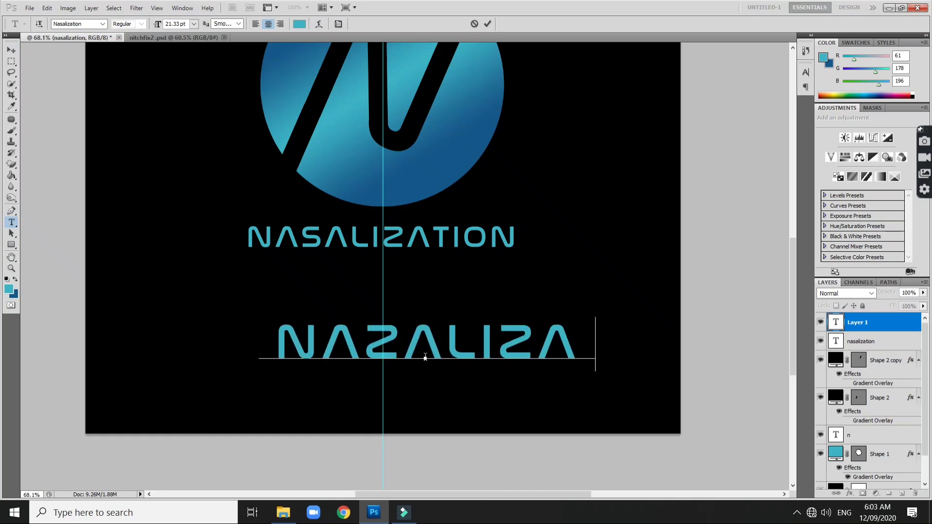
{"action": "type", "text": "TION"}
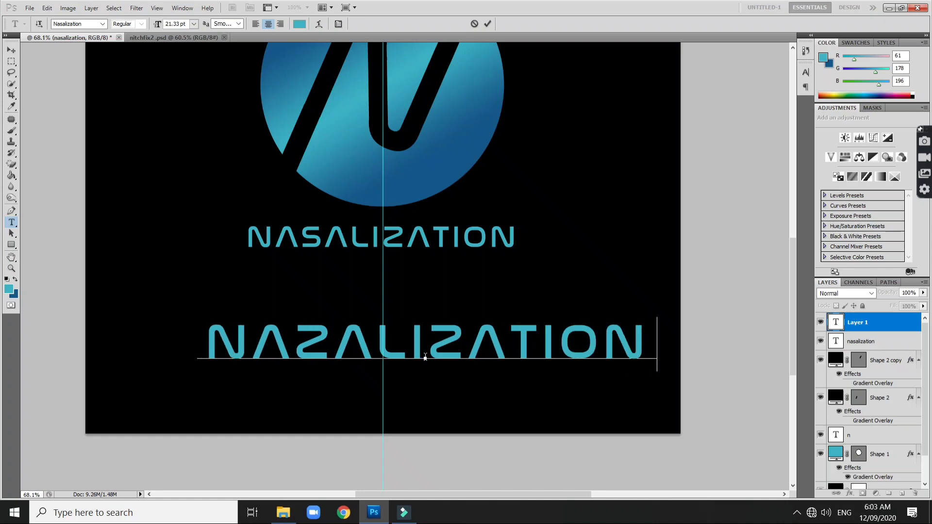
{"action": "type", "text": ".COM"}
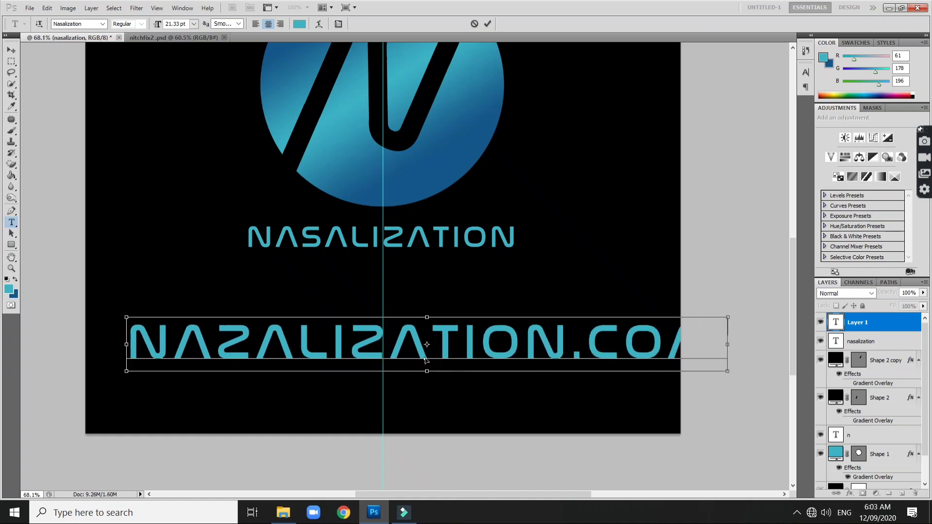
Set the URL text in Nexa Bold with wider letter spacing
{"action": "key", "text": "ctrl+a"}
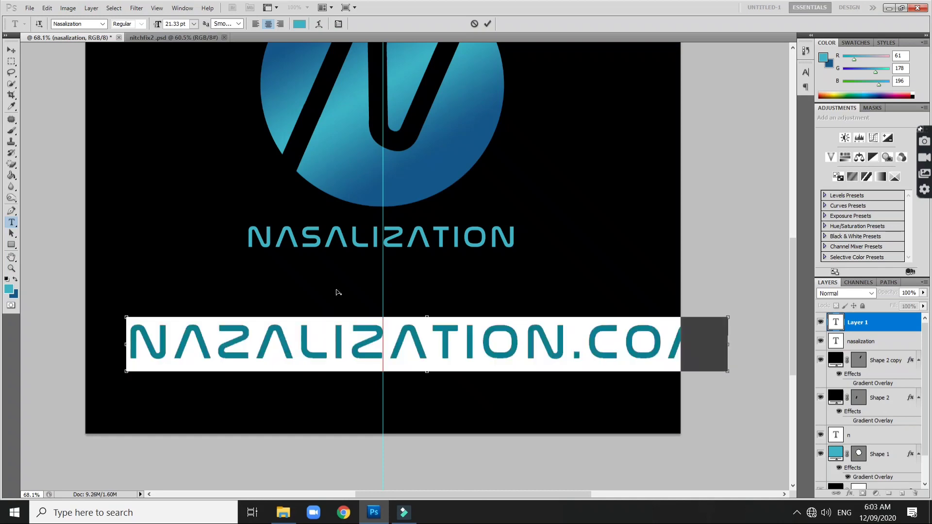
{"action": "left_click", "coordinate": [104, 24]}
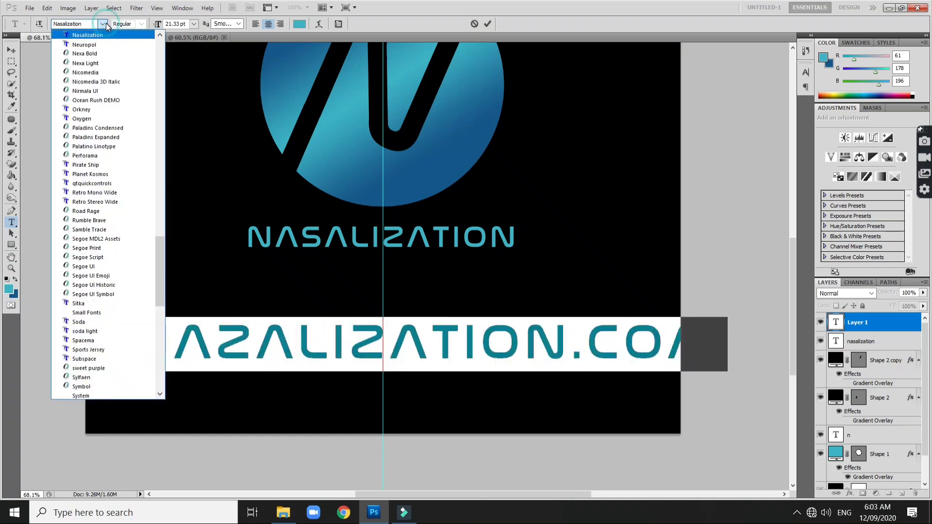
{"action": "left_click", "coordinate": [95, 53]}
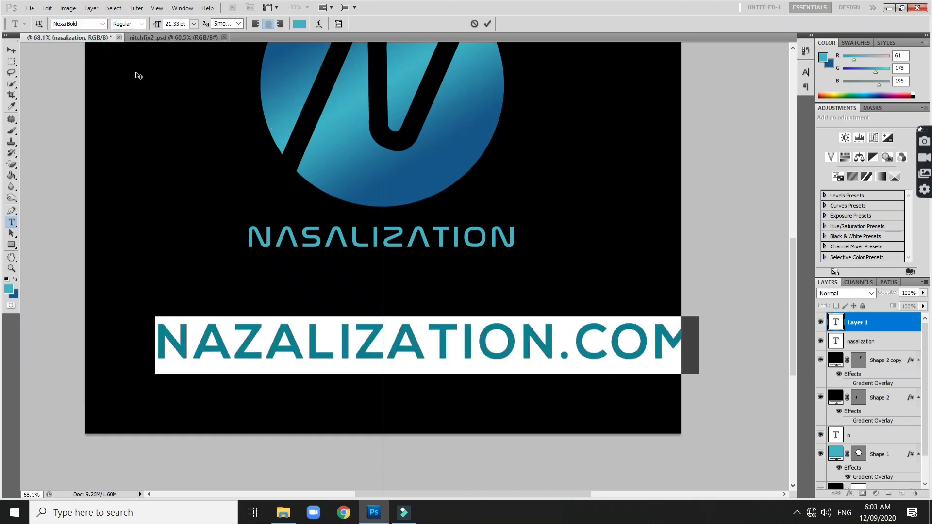
{"action": "left_click", "coordinate": [340, 23]}
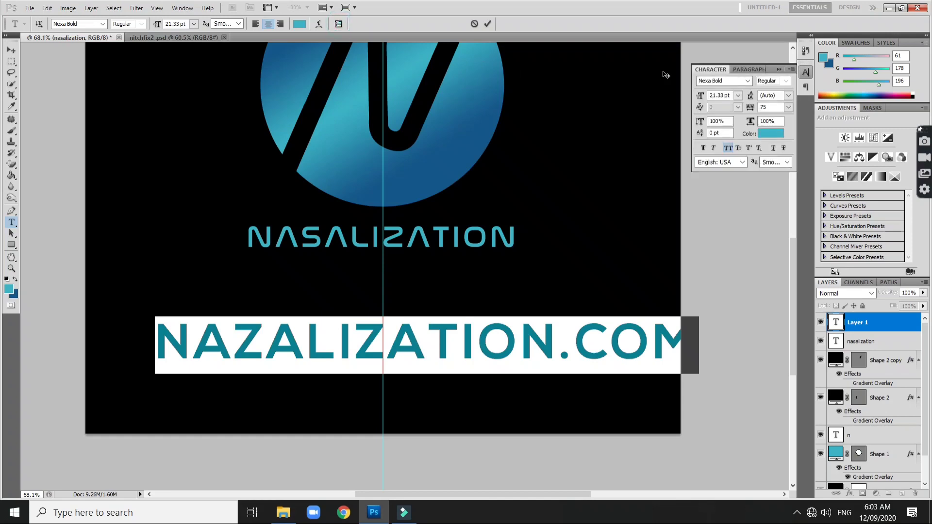
{"action": "left_click_drag", "start_coordinate": [751, 110], "coordinate": [773, 77]}
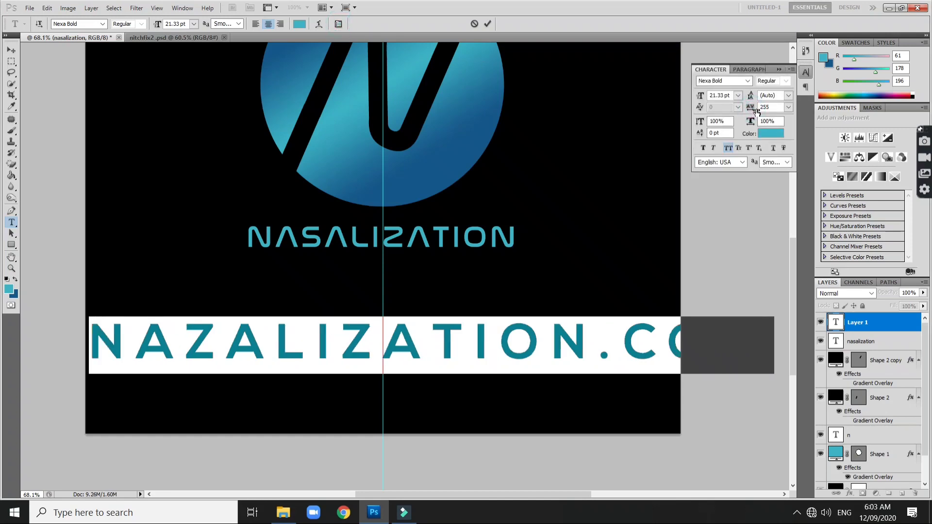
{"action": "left_click", "coordinate": [778, 70]}
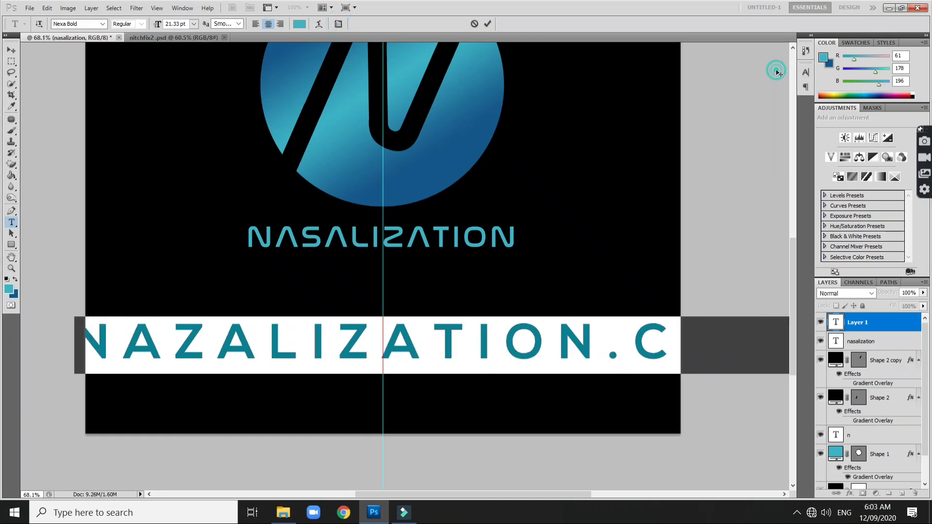
{"action": "left_click", "coordinate": [16, 51]}
Scale the web address line down and centre it beneath the wordmark
{"action": "key", "text": "ctrl+0"}
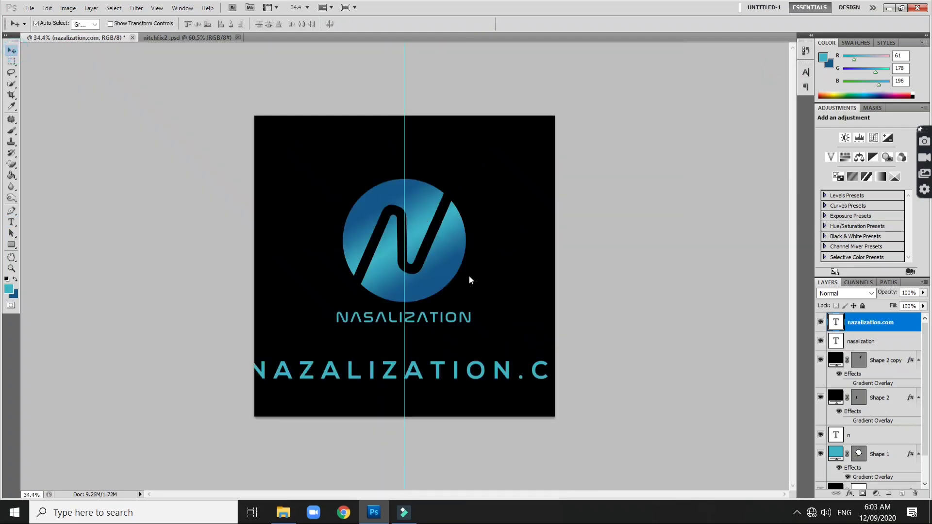
{"action": "key", "text": "ctrl+t"}
{"action": "left_click_drag", "start_coordinate": [244, 389], "coordinate": [506, 360]}
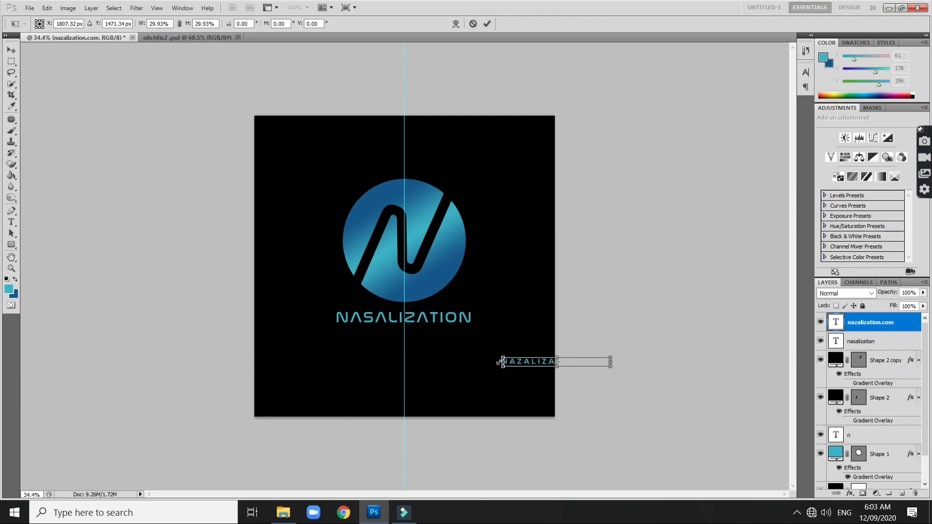
{"action": "key", "text": "Return"}
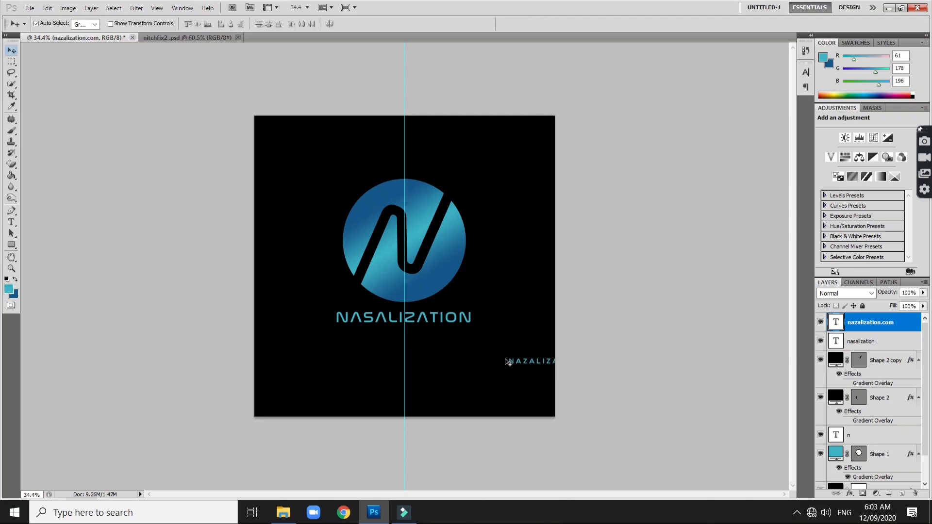
{"action": "left_click", "coordinate": [625, 350]}
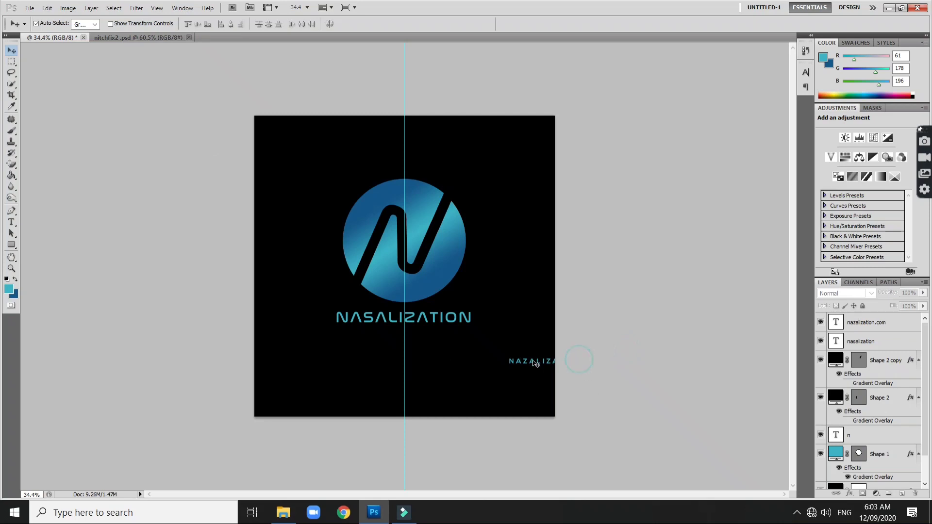
{"action": "left_click_drag", "start_coordinate": [532, 361], "coordinate": [379, 346]}
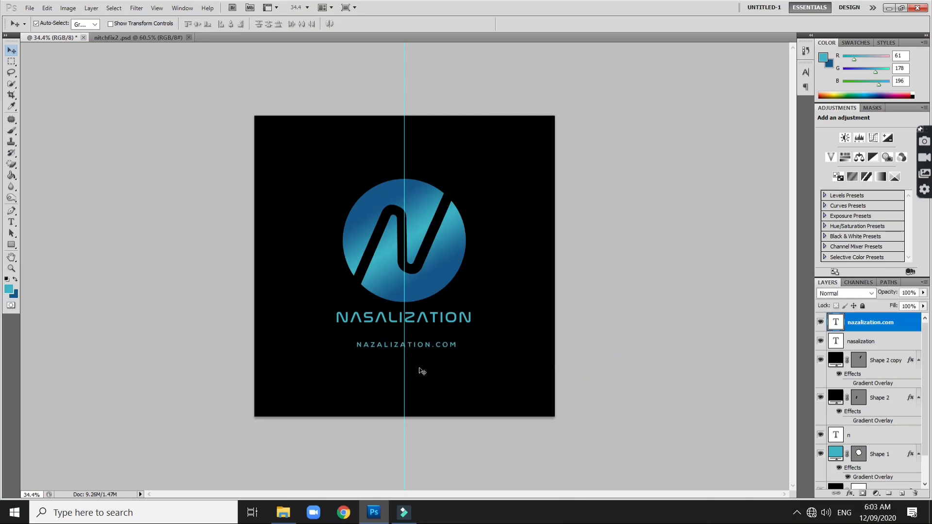
{"action": "scroll", "coordinate": [418, 371], "scroll_direction": "up", "scroll_amount": 1}
Tighten the NAZALIZATION.COM tracking from 295 to 115 and nudge the line slightly up
{"action": "scroll", "coordinate": [418, 373], "scroll_direction": "up", "scroll_amount": 1}
{"action": "key", "text": "t"}
{"action": "left_click", "coordinate": [433, 391]}
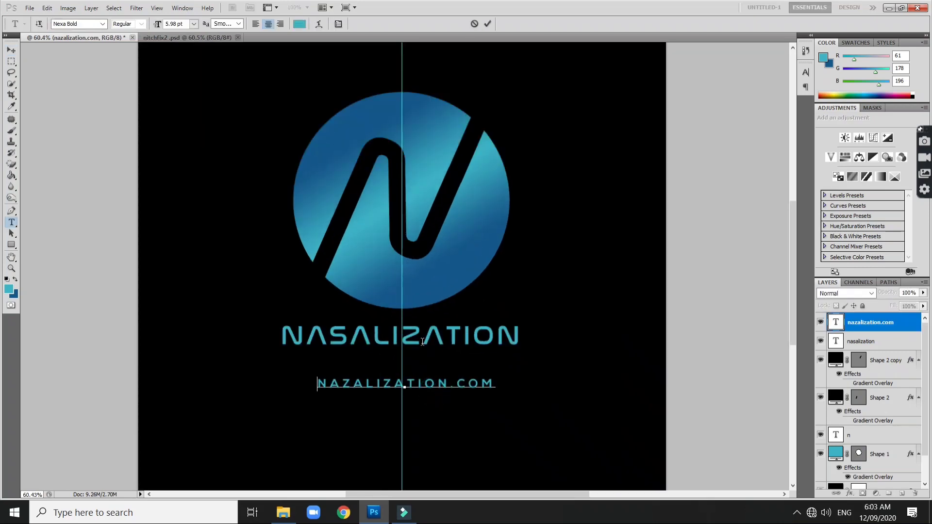
{"action": "key", "text": "ctrl+a"}
{"action": "left_click", "coordinate": [338, 24]}
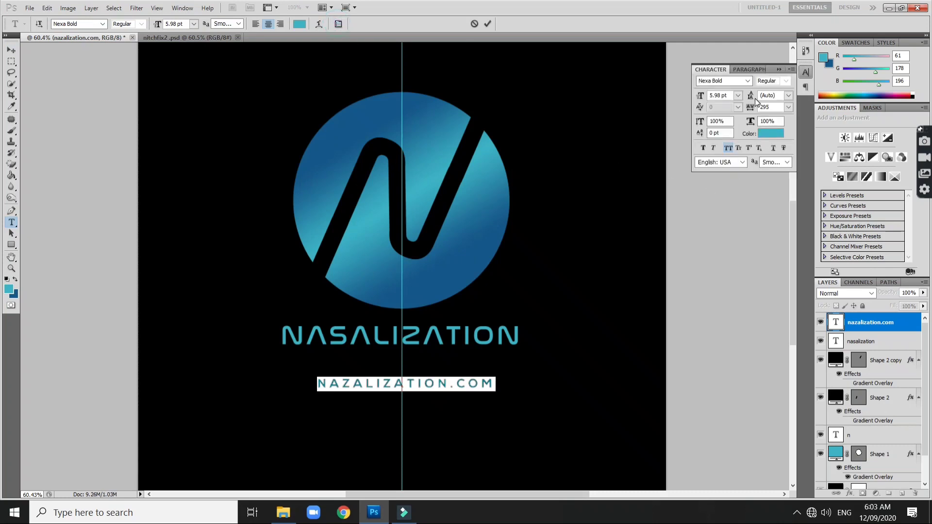
{"action": "left_click_drag", "start_coordinate": [750, 109], "coordinate": [747, 108]}
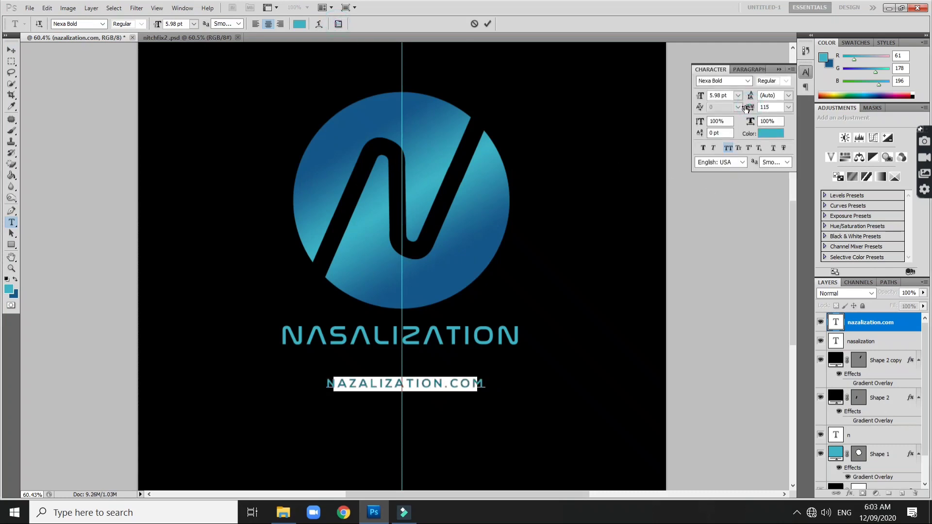
{"action": "left_click", "coordinate": [777, 70]}
{"action": "left_click", "coordinate": [15, 49]}
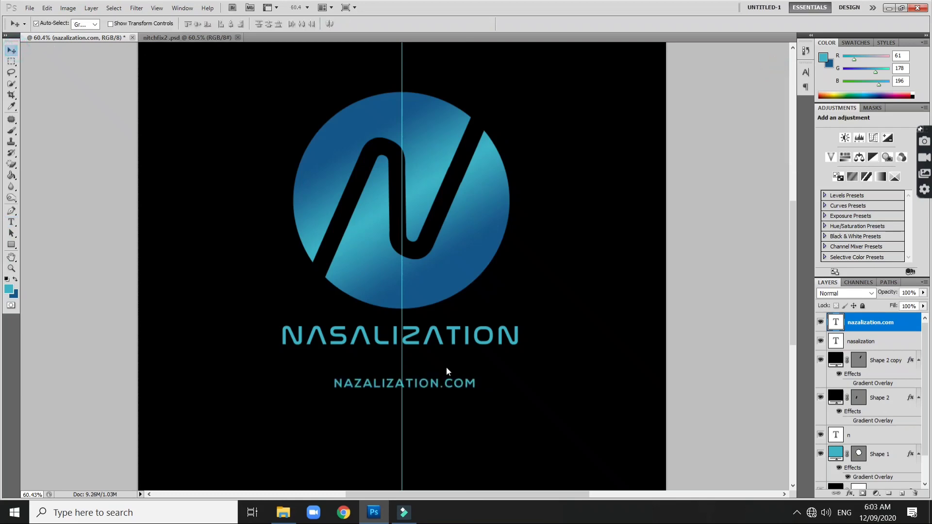
{"action": "left_click_drag", "start_coordinate": [423, 382], "coordinate": [428, 376]}
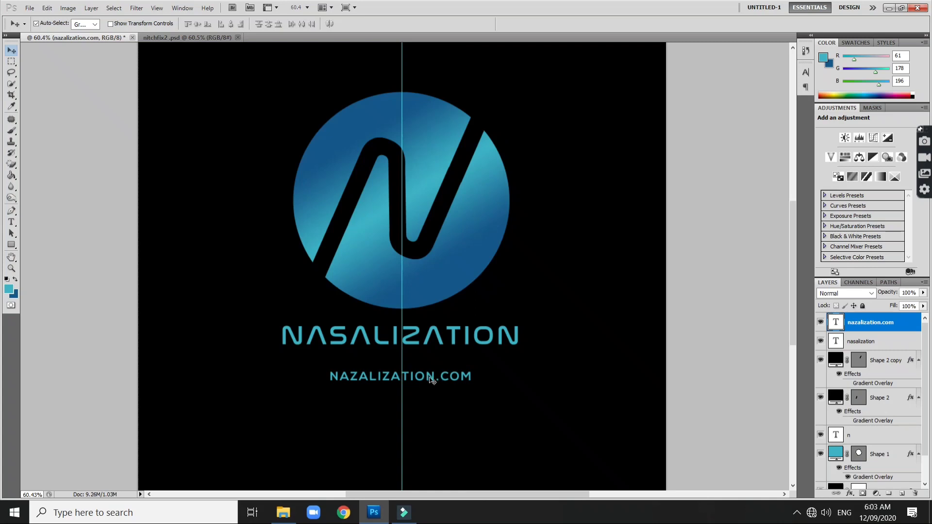
Recolour the NAZALIZATION.COM text near-white (#e8f1f2) and commit it
{"action": "key", "text": "t"}
{"action": "double_click", "coordinate": [432, 379]}
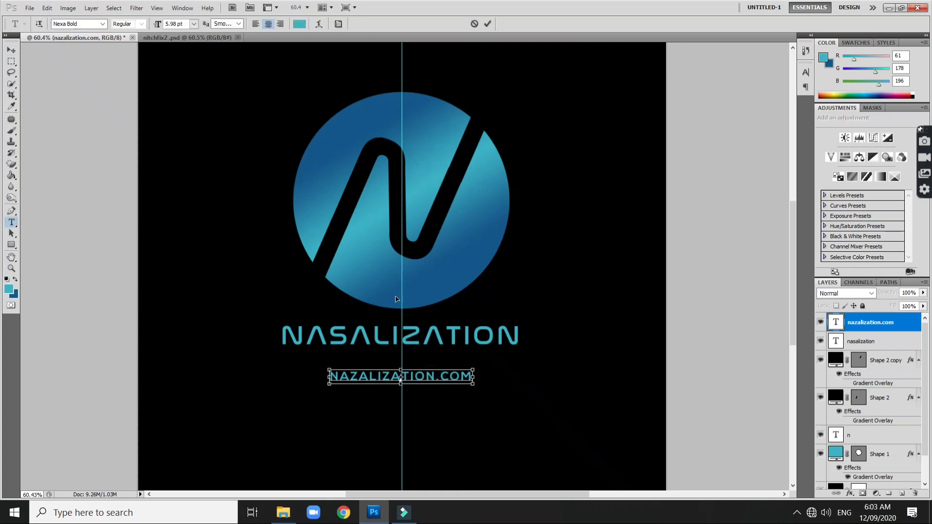
{"action": "left_click", "coordinate": [300, 24]}
{"action": "left_click", "coordinate": [625, 191]}
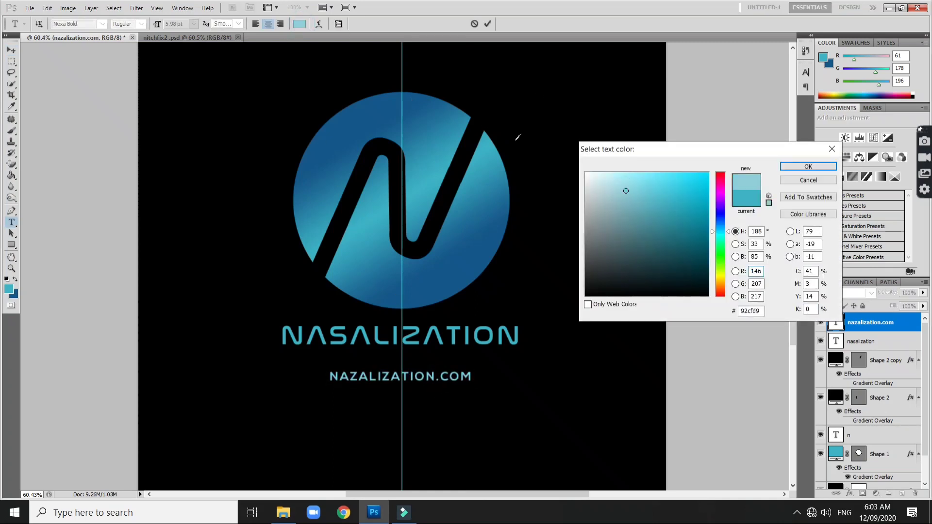
{"action": "left_click", "coordinate": [591, 178]}
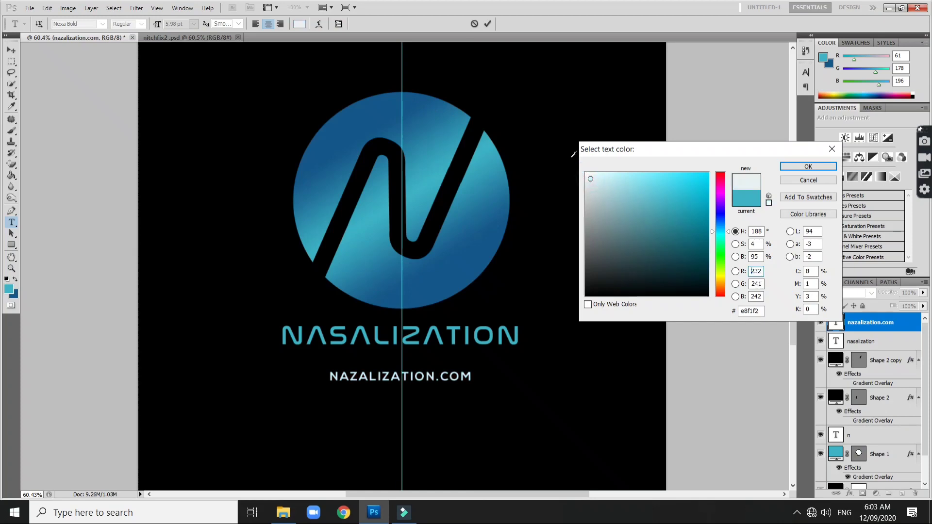
{"action": "key", "text": "Return"}
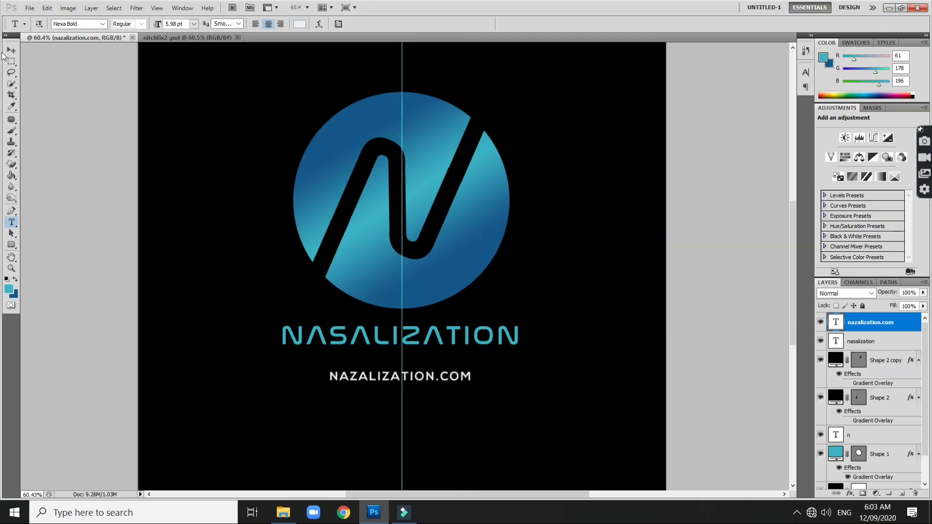
{"action": "left_click", "coordinate": [11, 50]}
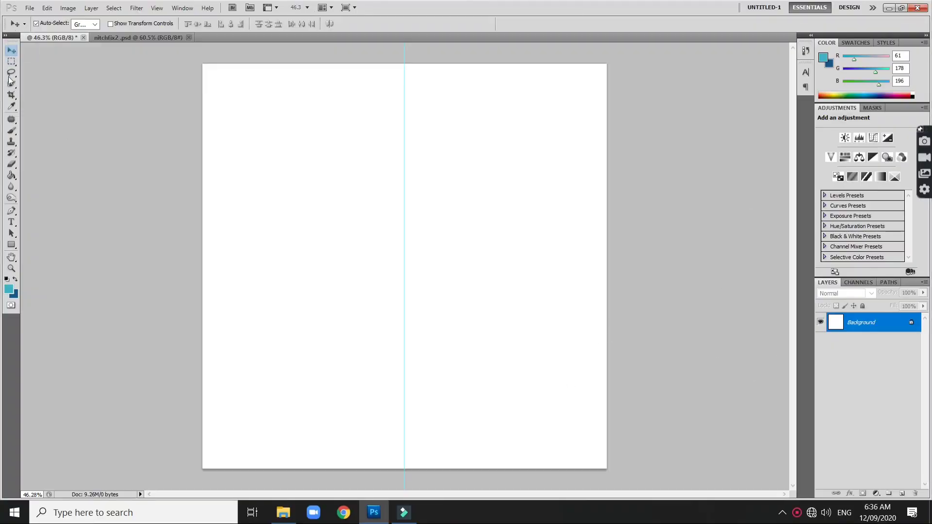
Draw a closed Pen path from top-left to bottom-right corner around the lower-left outside
{"action": "left_click", "coordinate": [12, 212]}
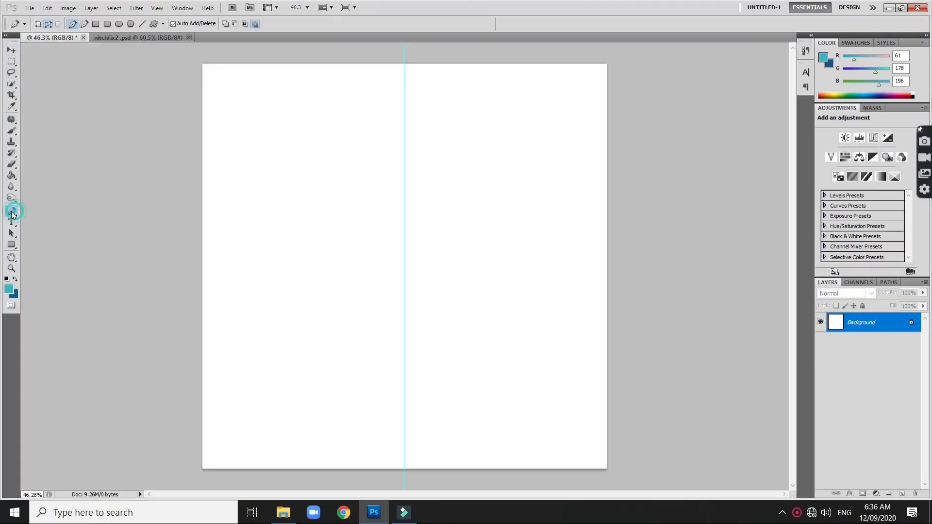
{"action": "left_click", "coordinate": [202, 64]}
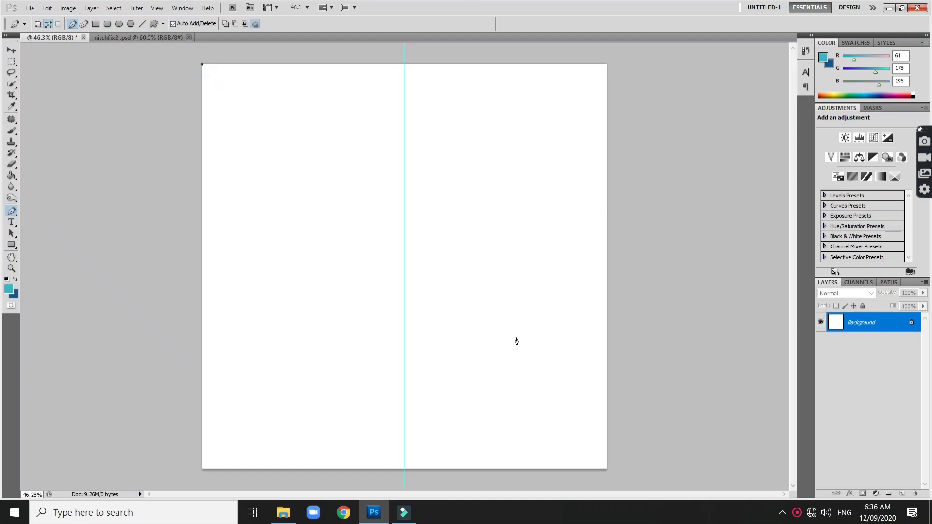
{"action": "left_click", "coordinate": [606, 470]}
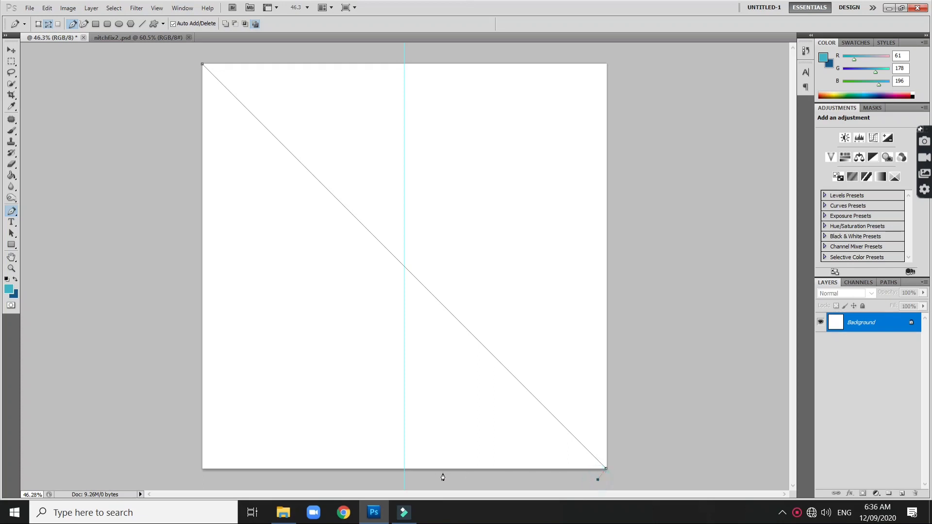
{"action": "left_click", "coordinate": [338, 483]}
{"action": "left_click", "coordinate": [147, 472]}
{"action": "left_click", "coordinate": [104, 356]}
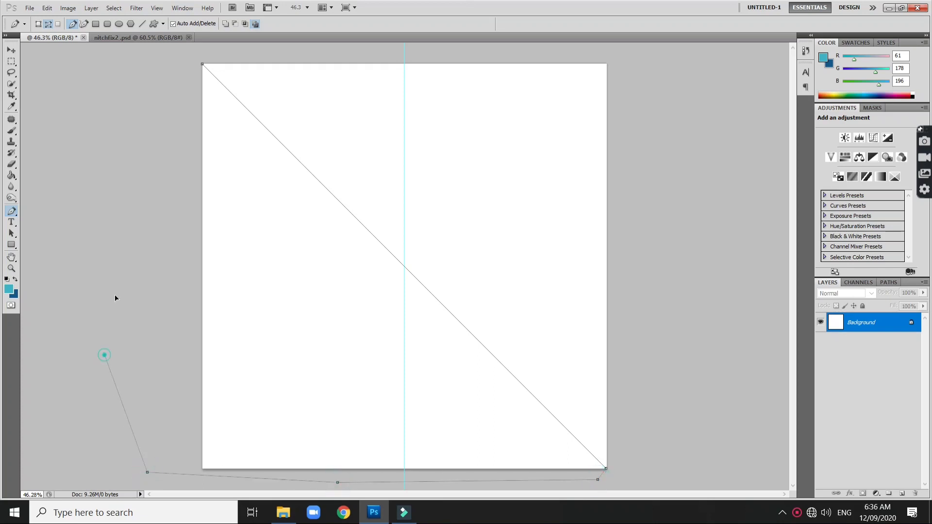
{"action": "left_click", "coordinate": [110, 318]}
{"action": "left_click", "coordinate": [119, 242]}
{"action": "left_click", "coordinate": [151, 145]}
{"action": "left_click", "coordinate": [203, 65]}
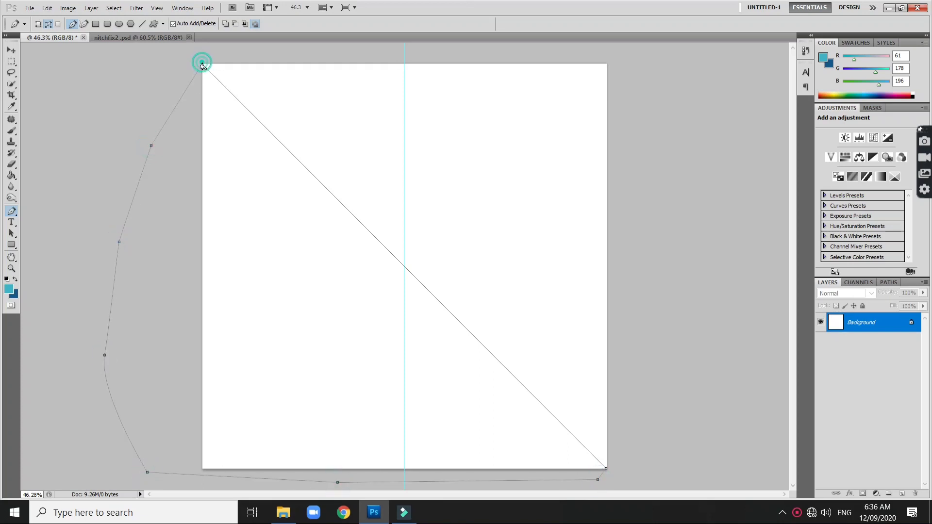
Add a white solid Color Fill 1 layer from the path, then deselect it
{"action": "left_click", "coordinate": [876, 494]}
{"action": "left_click", "coordinate": [843, 271]}
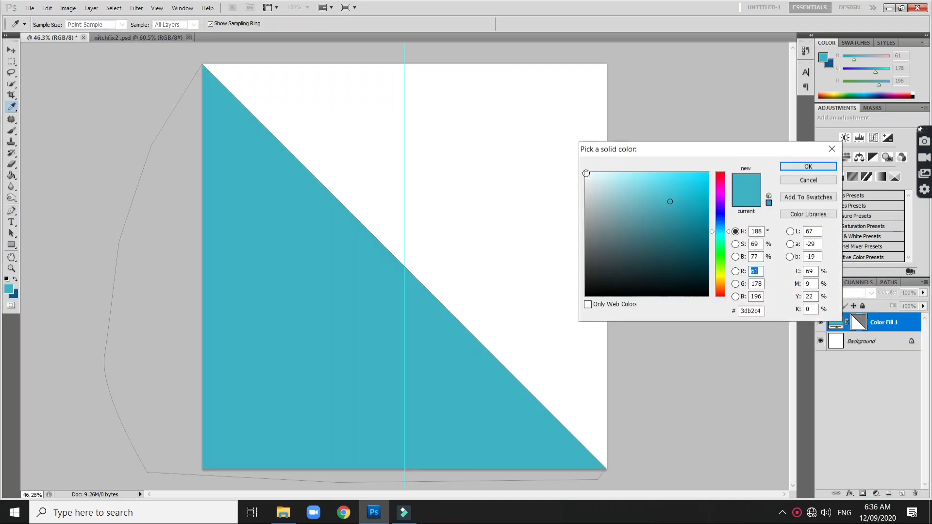
{"action": "left_click", "coordinate": [586, 174]}
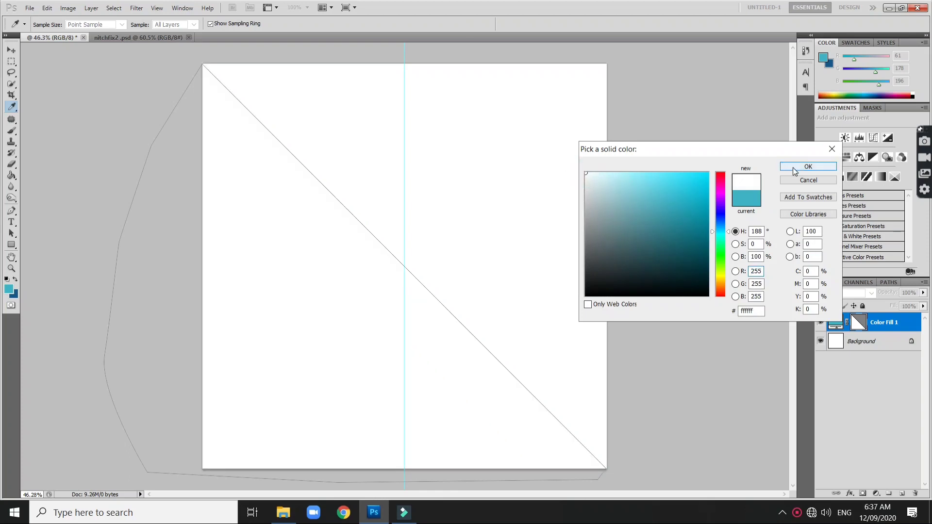
{"action": "left_click", "coordinate": [782, 167]}
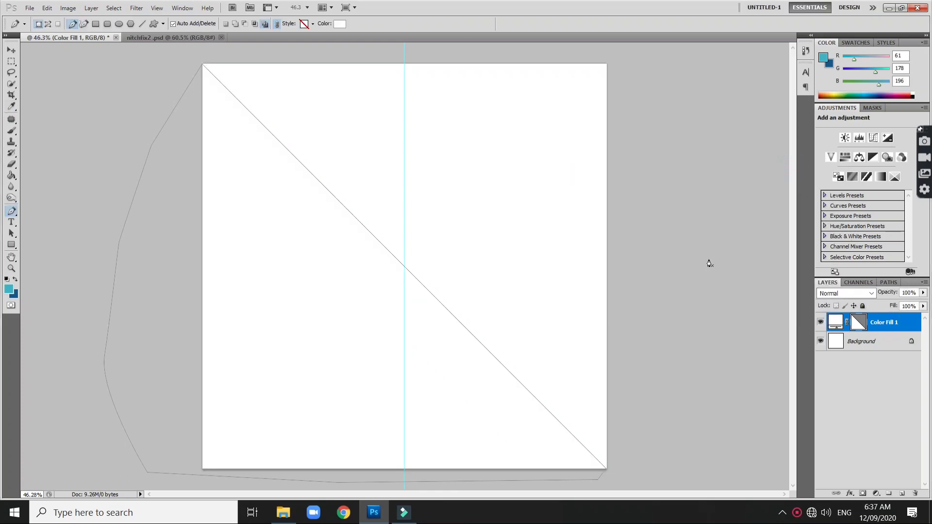
{"action": "left_click", "coordinate": [11, 50]}
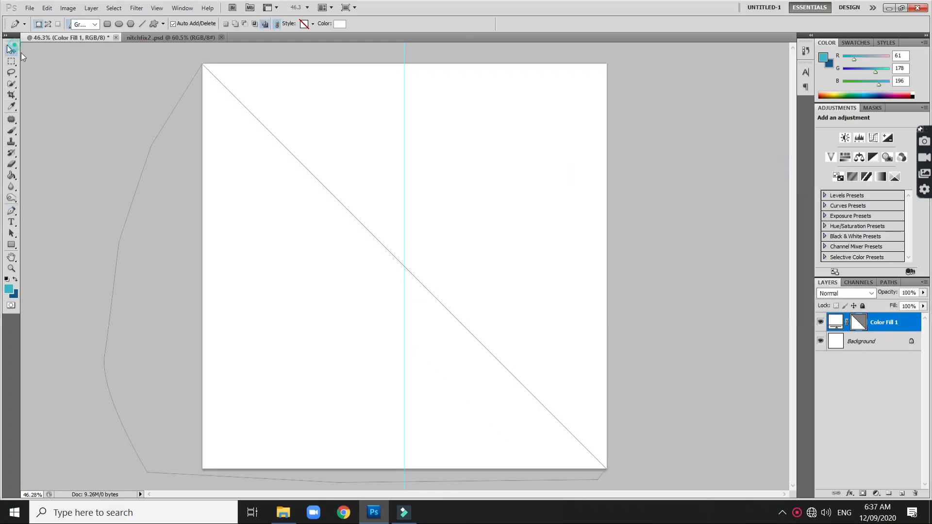
{"action": "left_click", "coordinate": [144, 128]}
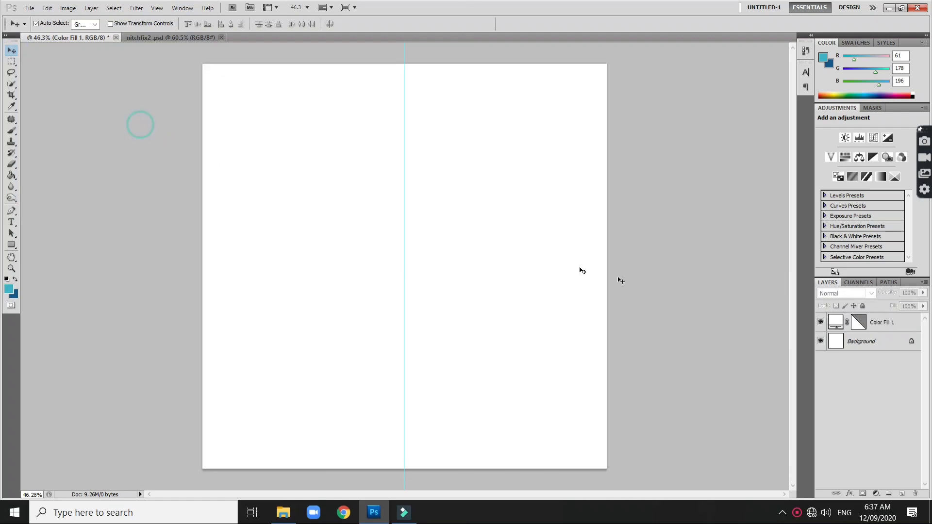
Give Color Fill 1 a drop shadow: -137° angle, 92 px size, 56% opacity
{"action": "left_click", "coordinate": [910, 326]}
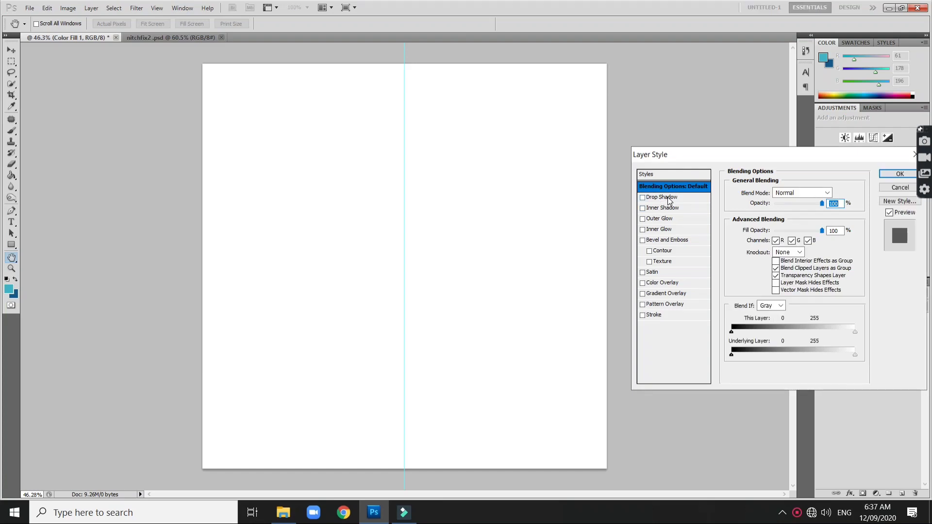
{"action": "left_click", "coordinate": [668, 197]}
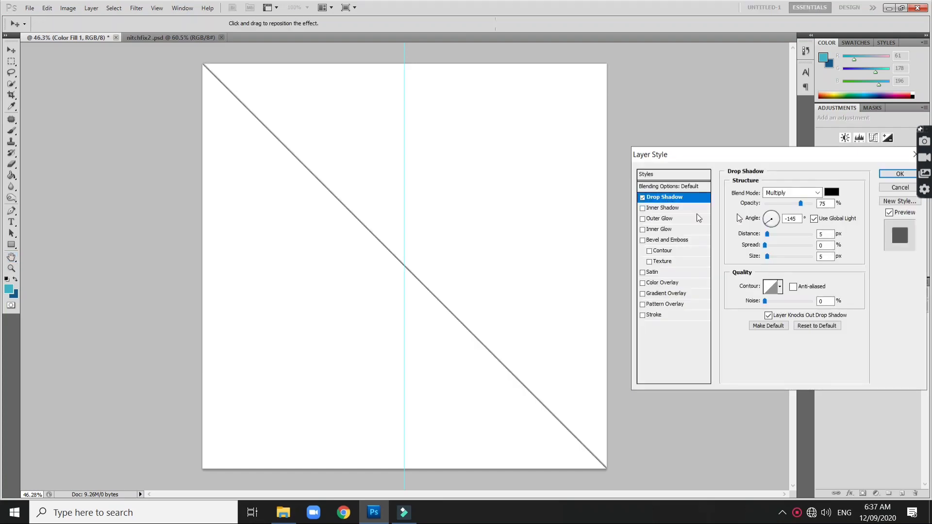
{"action": "double_click", "coordinate": [797, 218]}
{"action": "left_click_drag", "start_coordinate": [768, 226], "coordinate": [766, 230]}
{"action": "left_click_drag", "start_coordinate": [771, 259], "coordinate": [781, 255]}
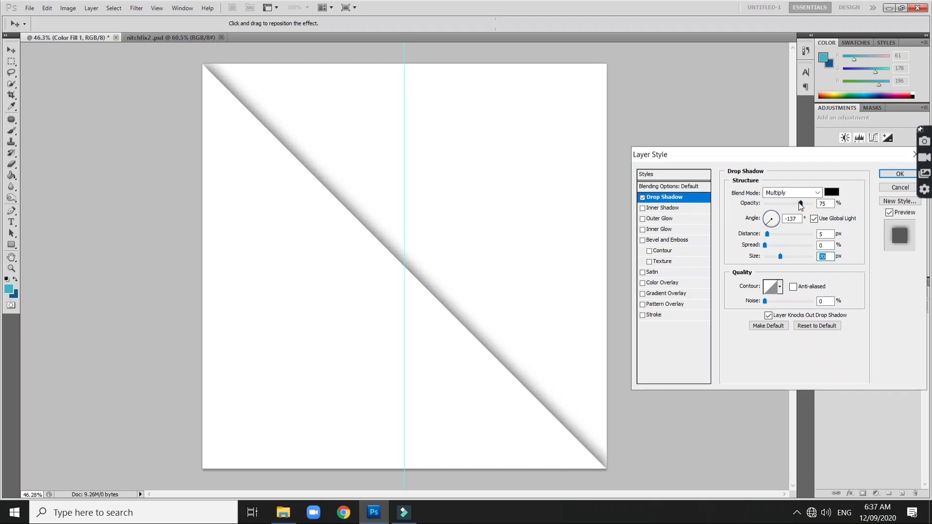
{"action": "left_click_drag", "start_coordinate": [800, 203], "coordinate": [787, 203]}
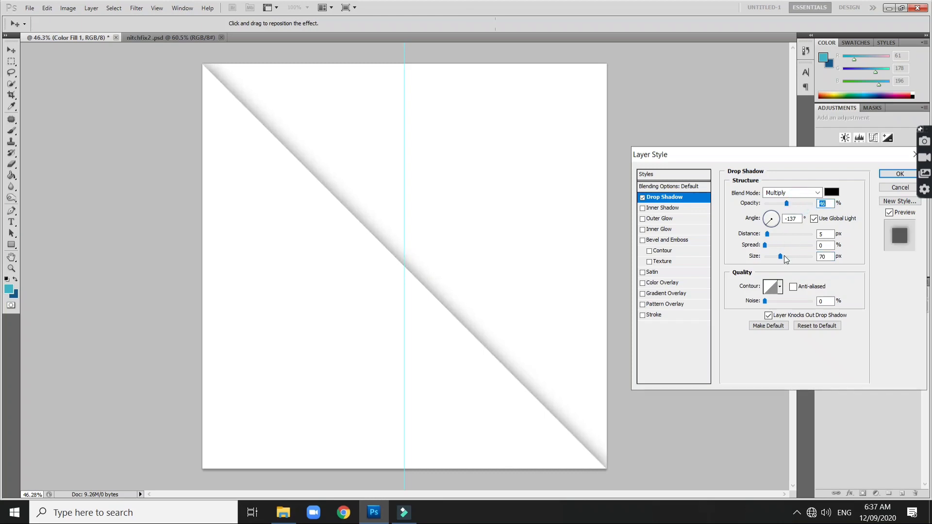
{"action": "left_click_drag", "start_coordinate": [781, 256], "coordinate": [785, 256]}
{"action": "left_click_drag", "start_coordinate": [787, 202], "coordinate": [791, 201]}
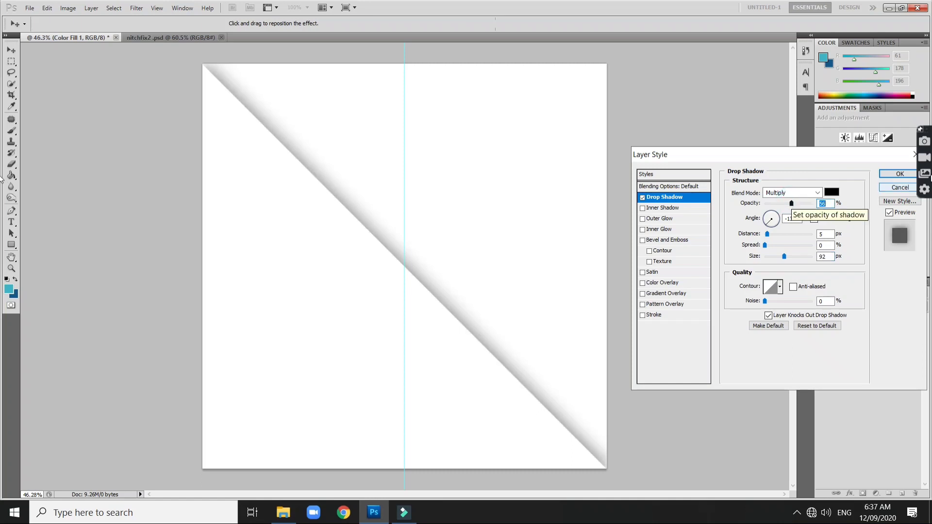
{"action": "left_click", "coordinate": [906, 175]}
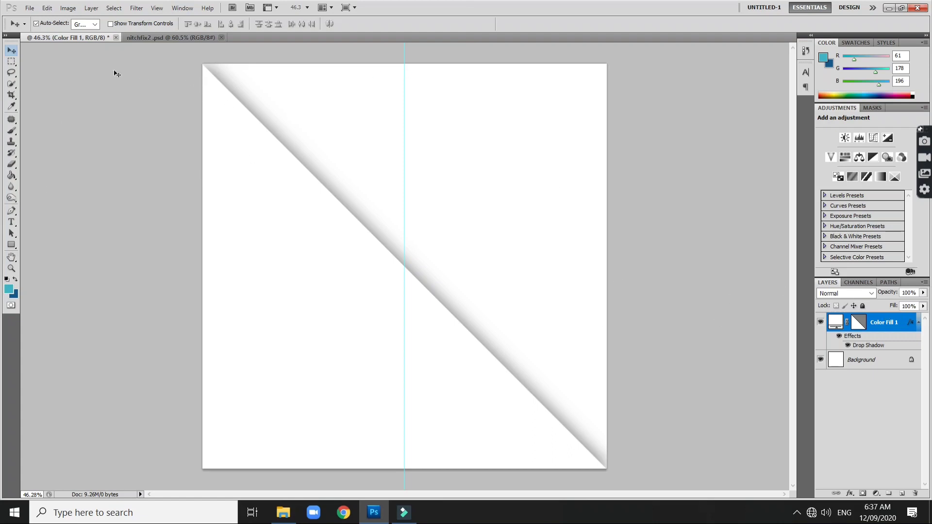
Type a 'D' left of centre and set it in Times New Roman
{"action": "left_click", "coordinate": [11, 222]}
{"action": "left_click", "coordinate": [284, 306]}
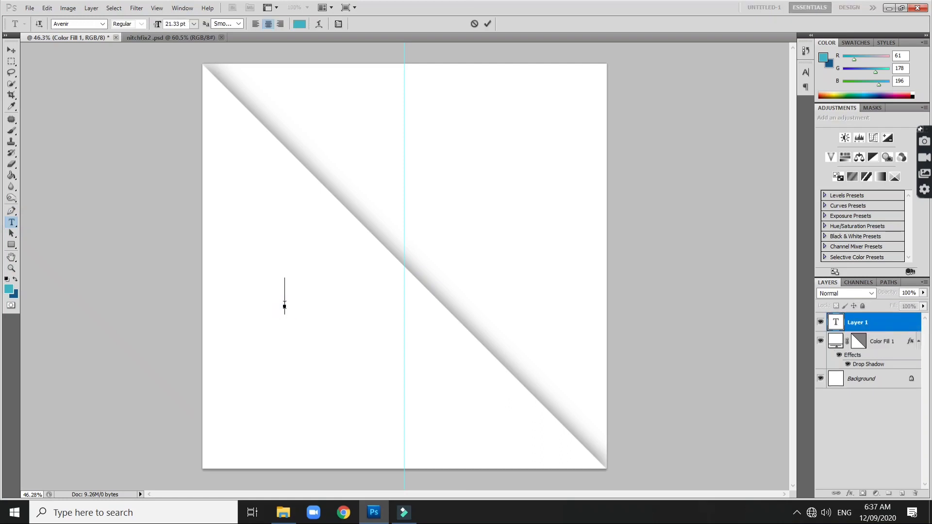
{"action": "type", "text": "D"}
{"action": "left_click_drag", "start_coordinate": [289, 298], "coordinate": [247, 298]}
{"action": "left_click", "coordinate": [78, 25]}
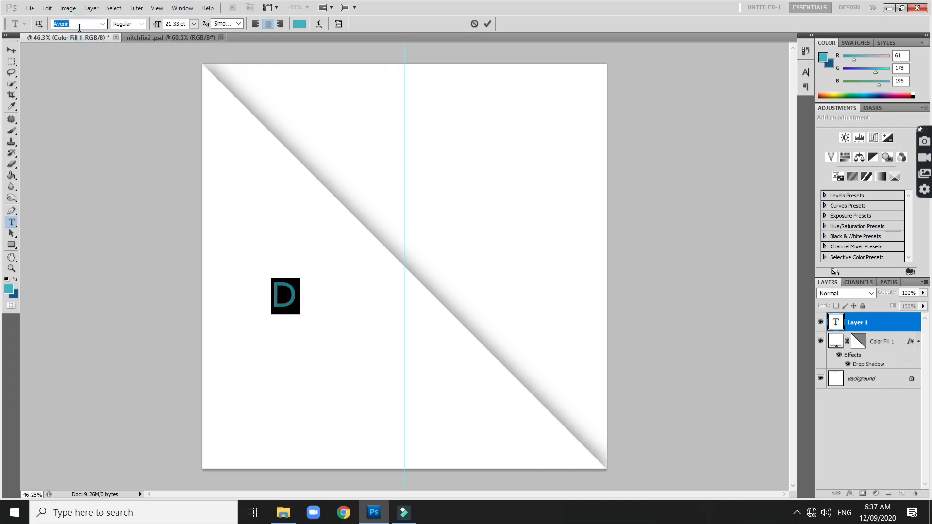
{"action": "type", "text": "Times New Ro..."}
{"action": "key", "text": "Return"}
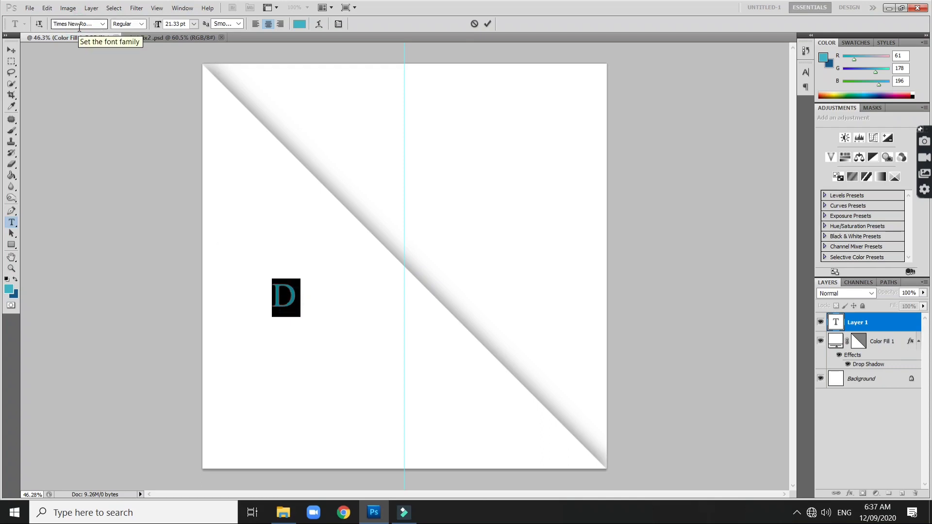
Make the D text solid black (040404)
{"action": "left_click", "coordinate": [338, 24]}
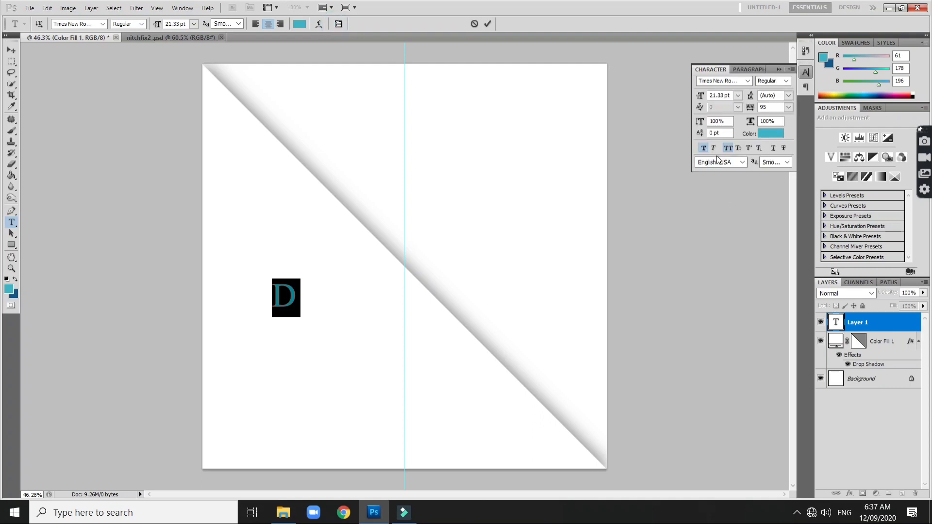
{"action": "left_click", "coordinate": [779, 70]}
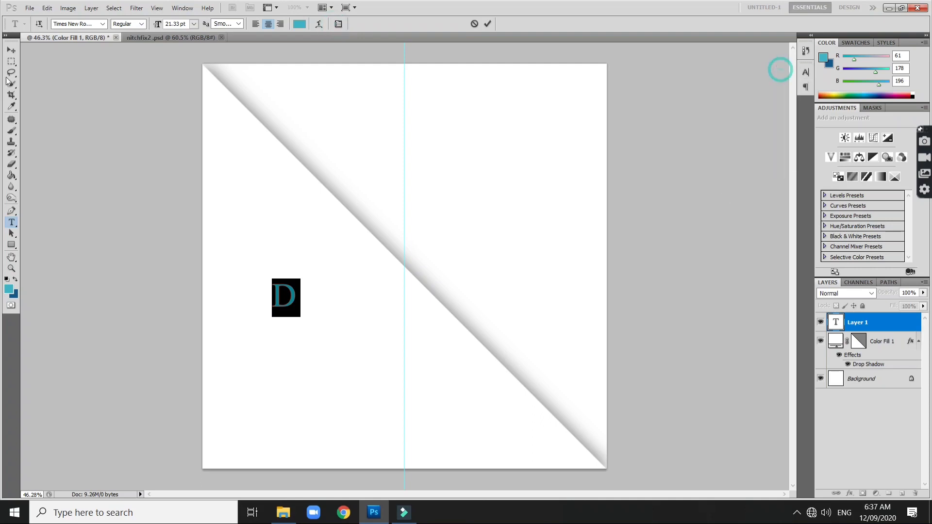
{"action": "left_click", "coordinate": [297, 25]}
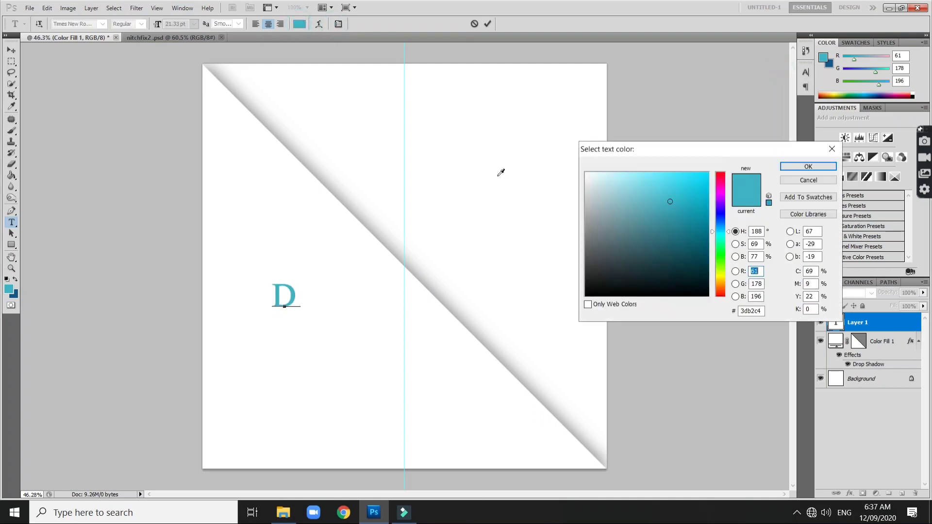
{"action": "left_click_drag", "start_coordinate": [588, 292], "coordinate": [587, 294]}
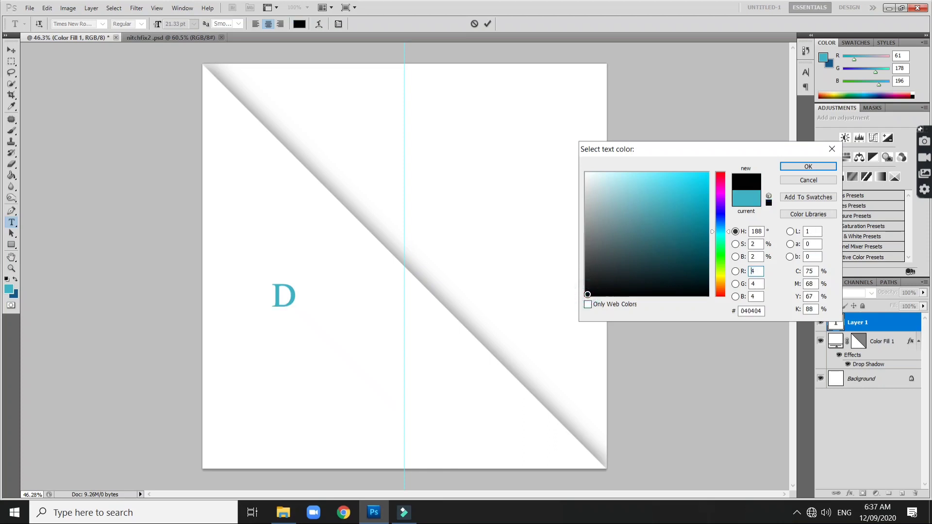
{"action": "key", "text": "Return"}
Scale the D up roughly fourfold and centre it near the top on the diagonal
{"action": "key", "text": "ctrl+Return"}
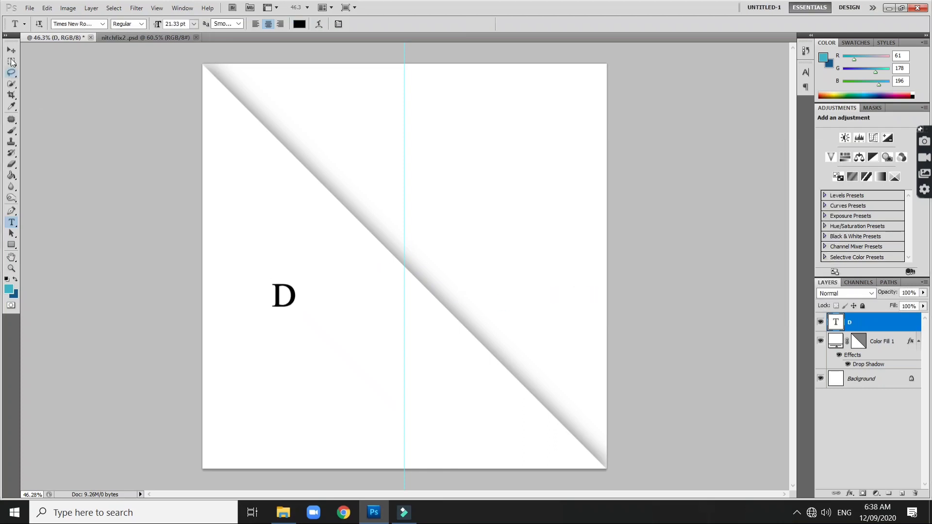
{"action": "left_click", "coordinate": [11, 50]}
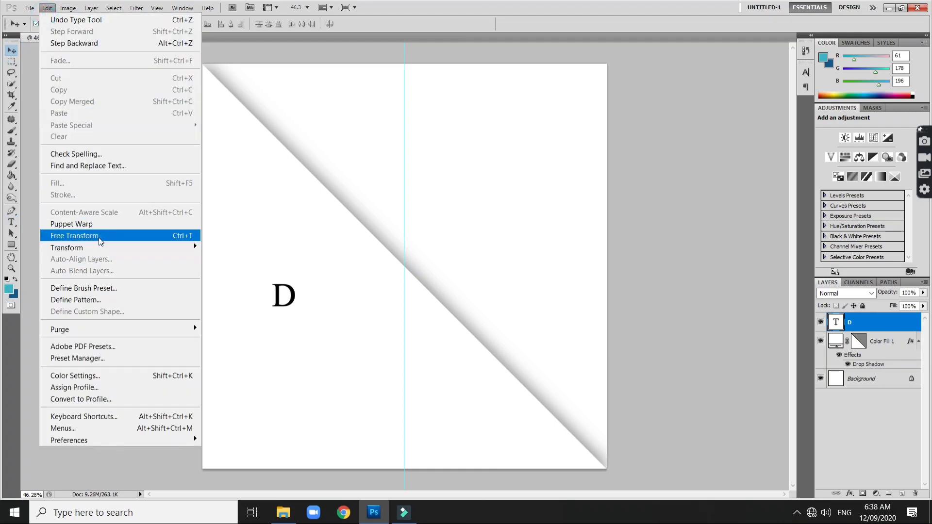
{"action": "left_click", "coordinate": [73, 235]}
{"action": "left_click_drag", "start_coordinate": [300, 278], "coordinate": [390, 212]}
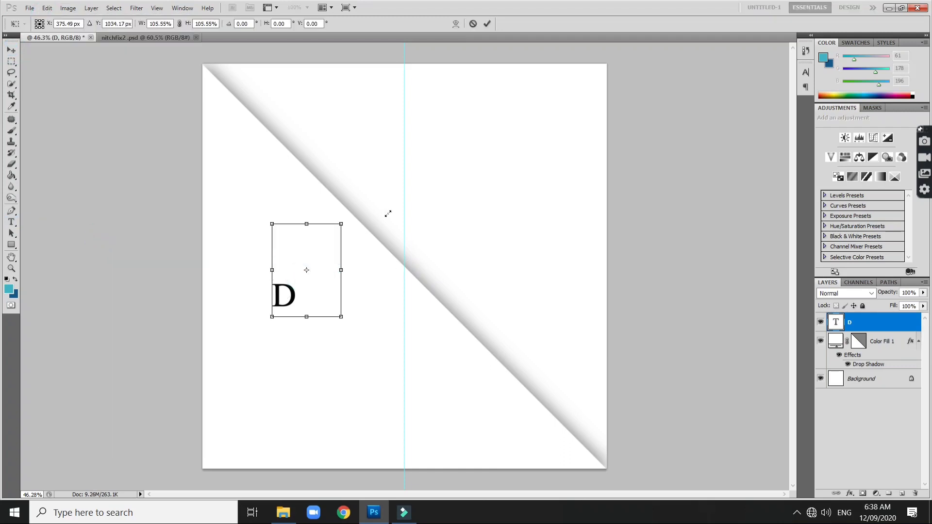
{"action": "left_click_drag", "start_coordinate": [390, 212], "coordinate": [425, 198]}
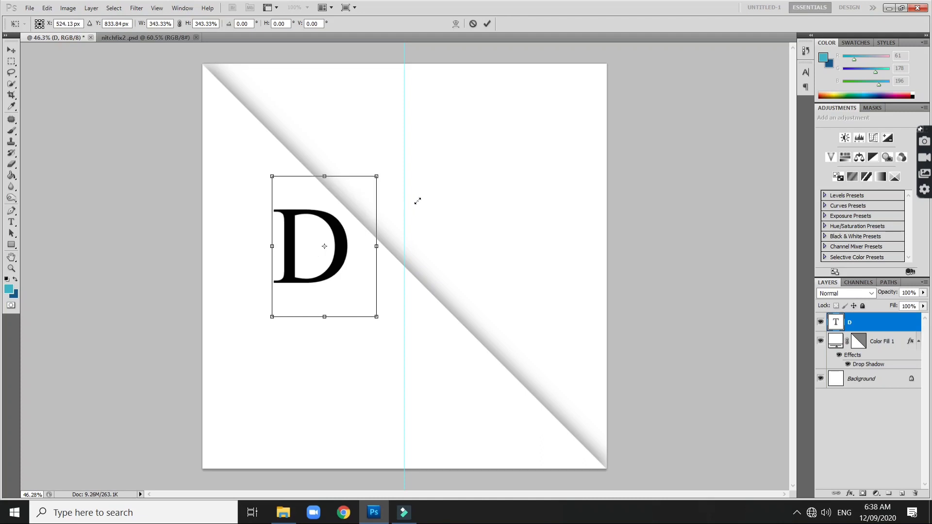
{"action": "key", "text": "Return"}
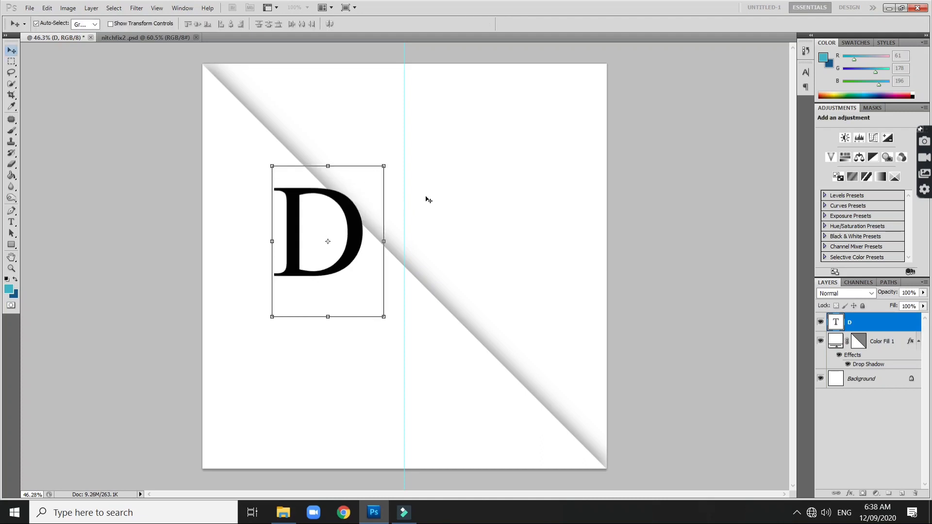
{"action": "mouse_move", "coordinate": [365, 214]}
{"action": "left_mouse_down"}
{"action": "mouse_move", "coordinate": [461, 226]}
{"action": "mouse_move", "coordinate": [446, 241]}
{"action": "left_mouse_up"}
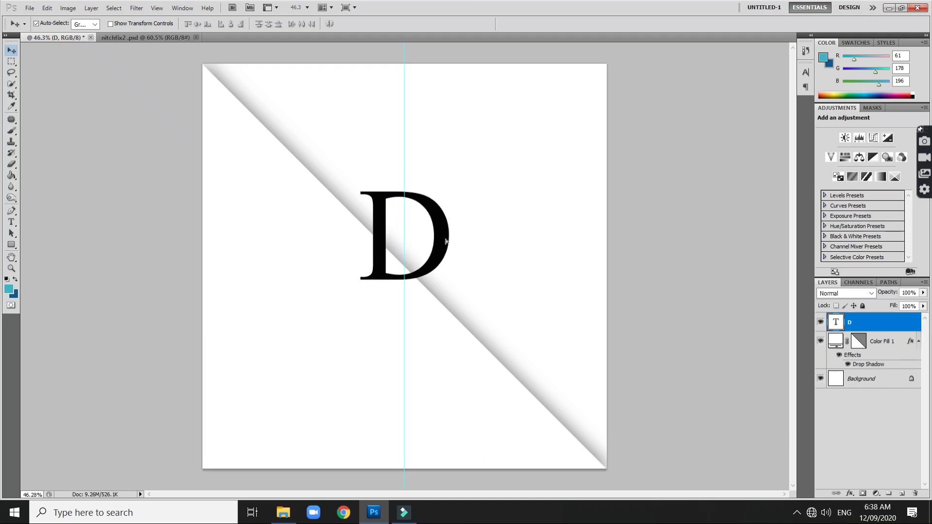
{"action": "key", "text": "shift+Down"}
{"action": "key", "text": "shift+Down"}
{"action": "key", "text": "shift+Down"}
Move the D layer beneath Color Fill 1 and nudge it so the fold half hides it
{"action": "left_click_drag", "start_coordinate": [446, 238], "coordinate": [446, 235]}
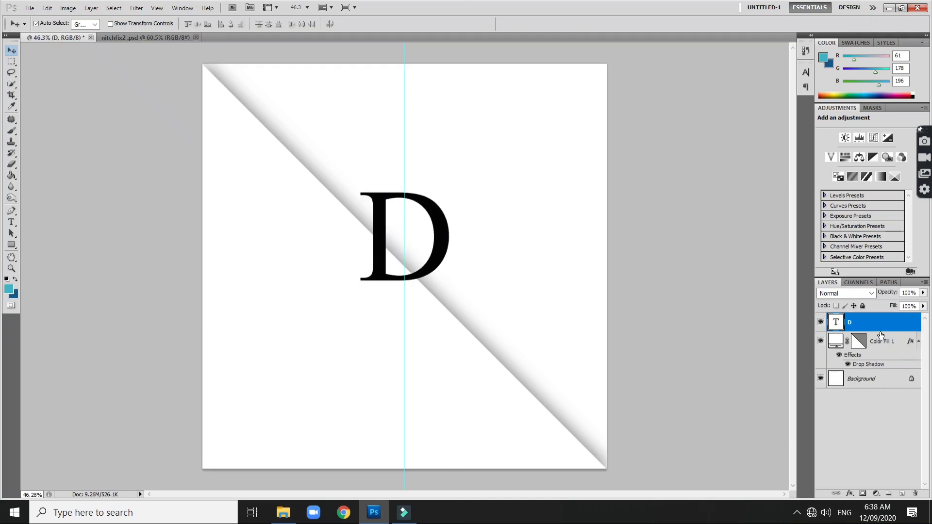
{"action": "left_click_drag", "start_coordinate": [871, 320], "coordinate": [898, 362]}
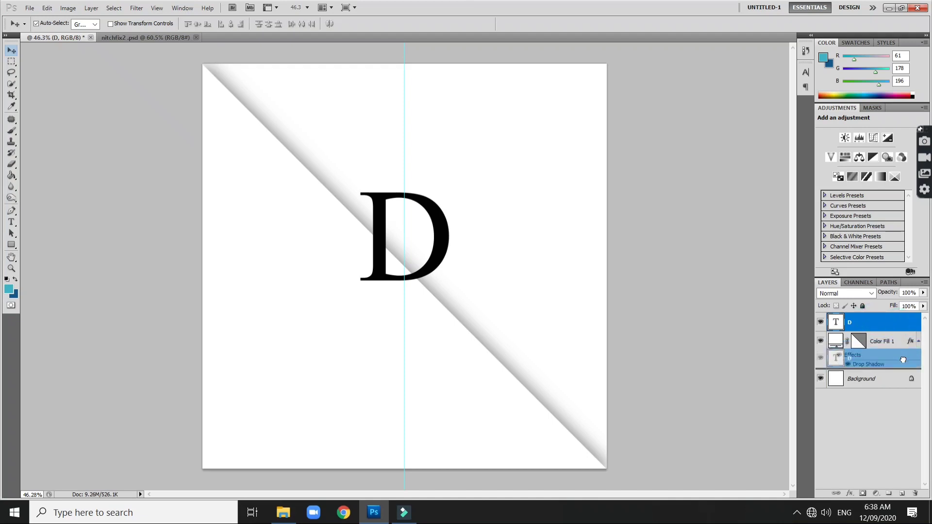
{"action": "left_click", "coordinate": [745, 332]}
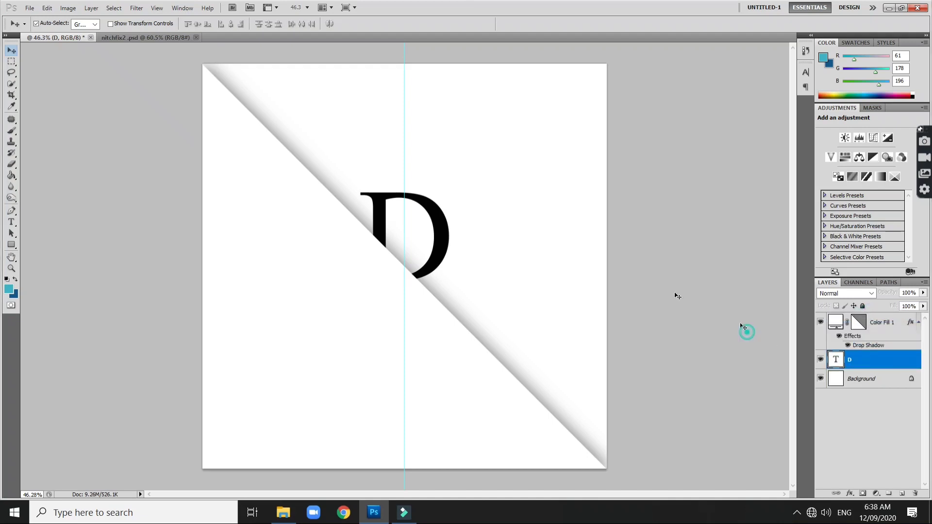
{"action": "left_click", "coordinate": [438, 247]}
{"action": "left_click_drag", "start_coordinate": [447, 253], "coordinate": [446, 251]}
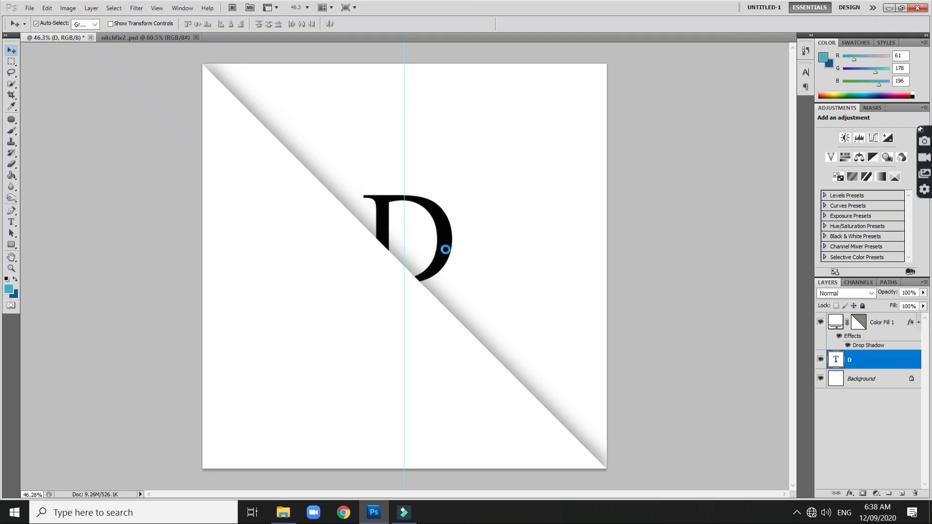
{"action": "left_click_drag", "start_coordinate": [446, 251], "coordinate": [444, 249]}
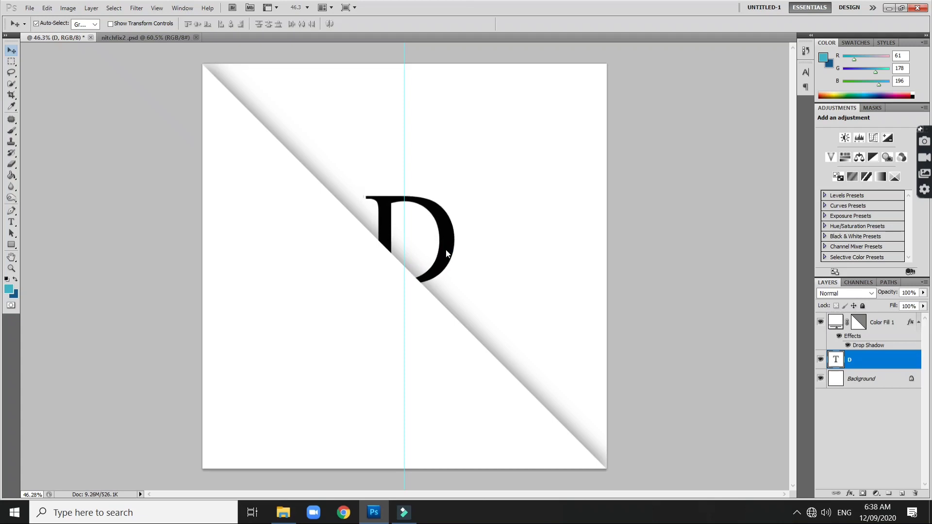
{"action": "scroll", "coordinate": [430, 247], "scroll_direction": "up", "scroll_amount": 2}
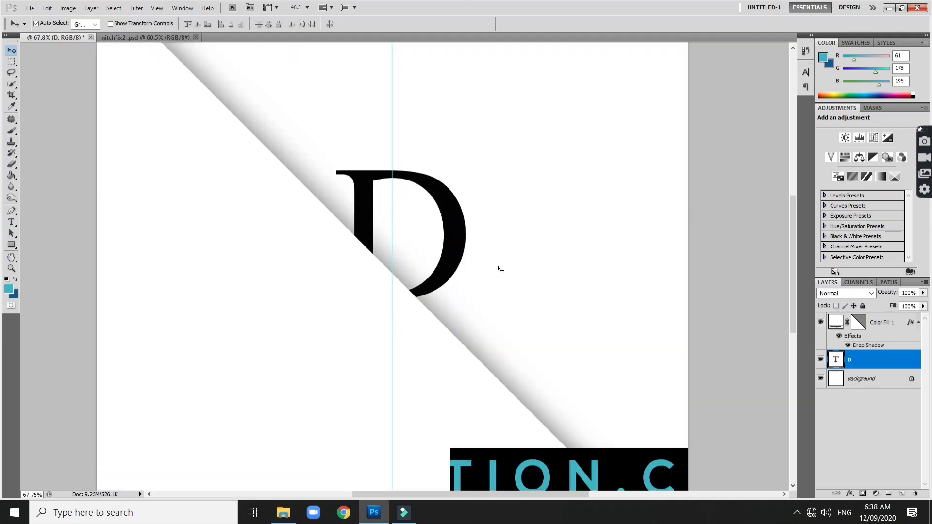
{"action": "scroll", "coordinate": [502, 266], "scroll_direction": "down", "scroll_amount": 1}
{"action": "scroll", "coordinate": [502, 267], "scroll_direction": "down", "scroll_amount": 1}
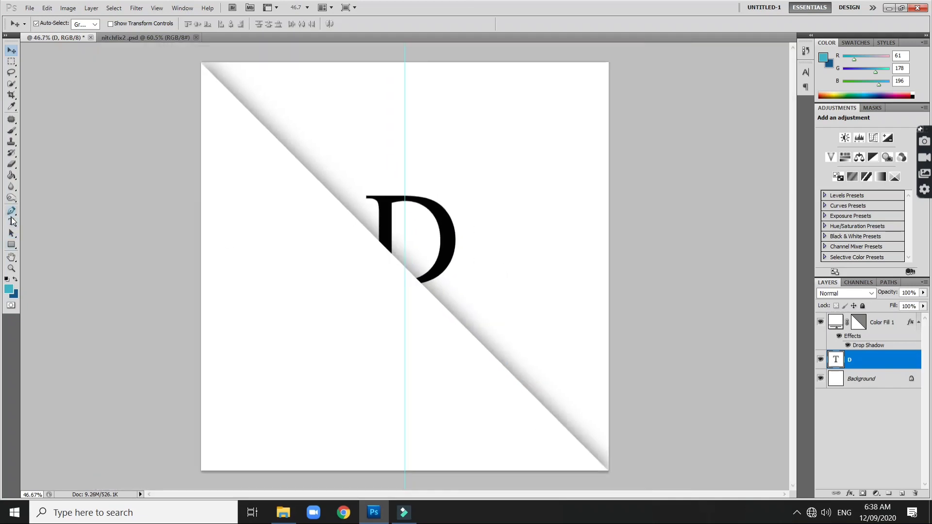
{"action": "left_click", "coordinate": [11, 222]}
Start a black text line below the D and move Color Fill 1 beneath it
{"action": "left_click", "coordinate": [376, 377]}
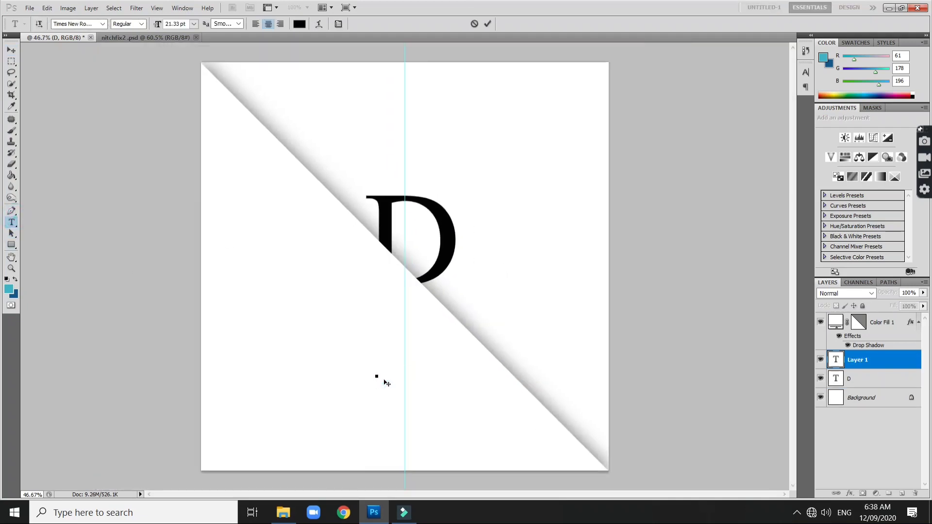
{"action": "type", "text": "DO"}
{"action": "key", "text": "ctrl+a"}
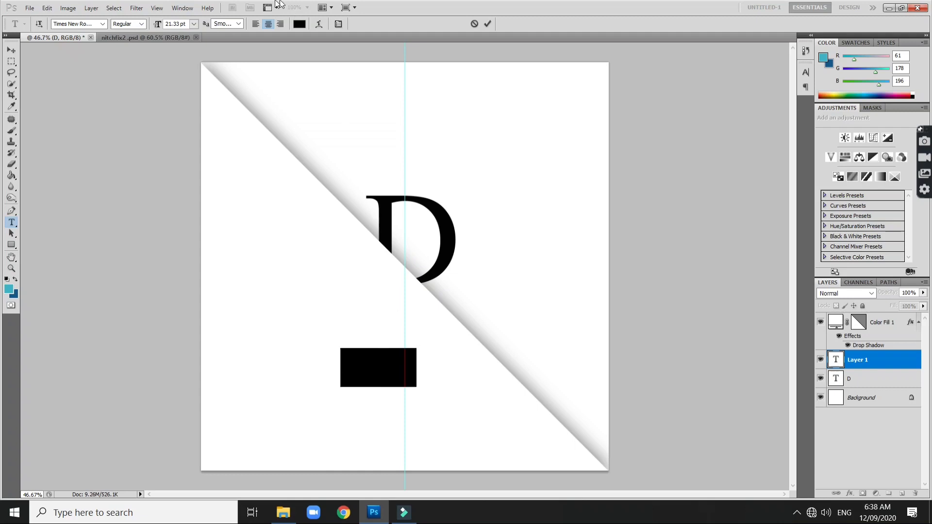
{"action": "left_click", "coordinate": [299, 23]}
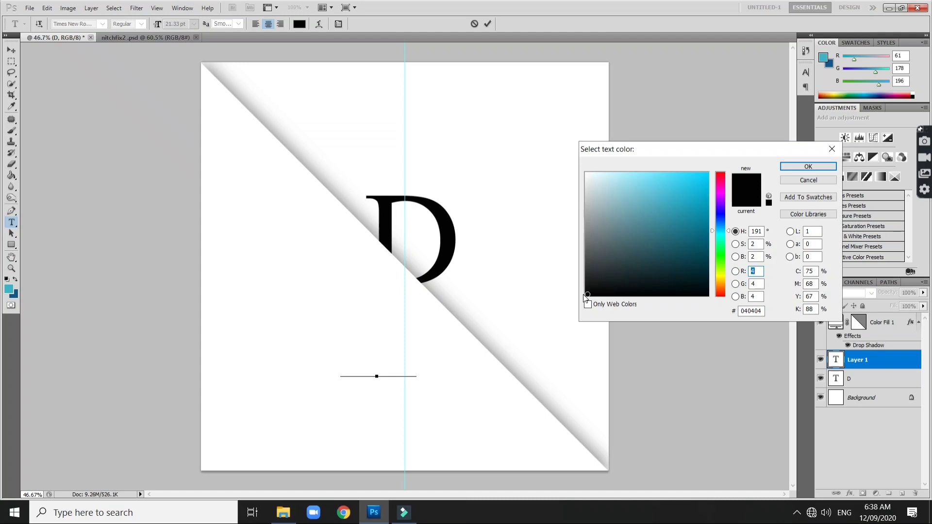
{"action": "key", "text": "Return"}
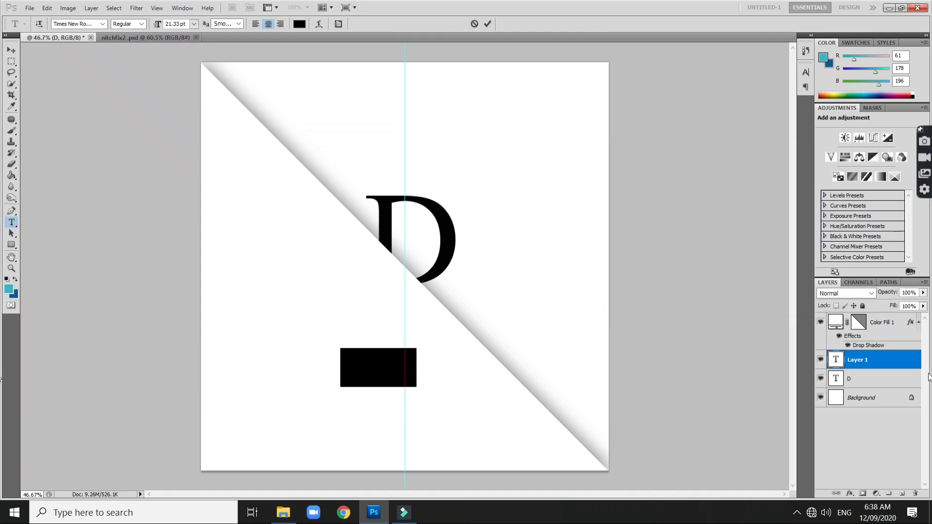
{"action": "left_click", "coordinate": [890, 359]}
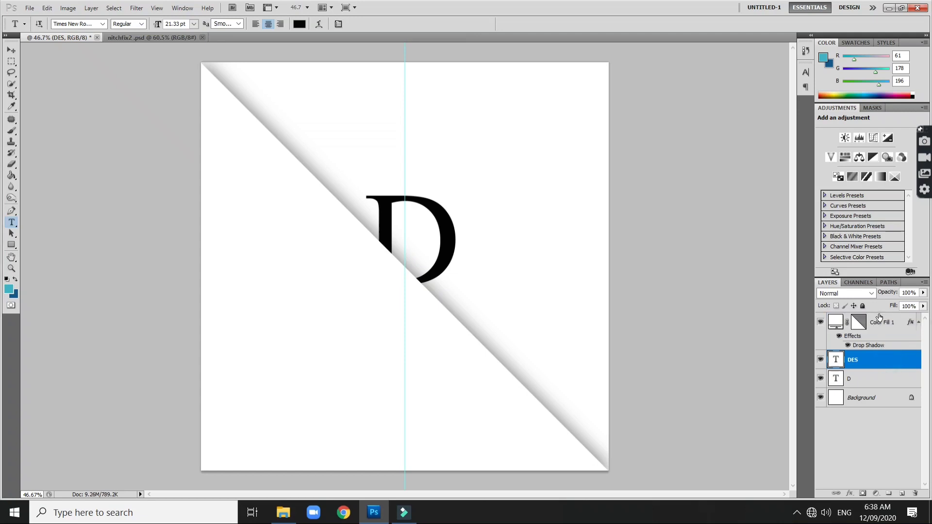
{"action": "mouse_move", "coordinate": [879, 318]}
{"action": "left_mouse_down"}
{"action": "mouse_move", "coordinate": [886, 352]}
{"action": "mouse_move", "coordinate": [875, 373]}
{"action": "left_mouse_up"}
Correct the new text to read DECORSIGN and commit it
{"action": "left_click", "coordinate": [406, 370]}
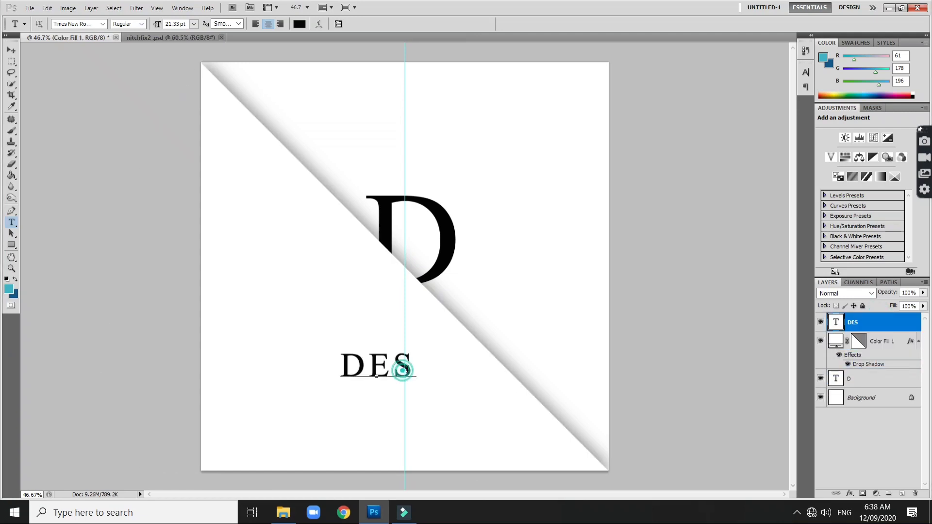
{"action": "type", "text": "I"}
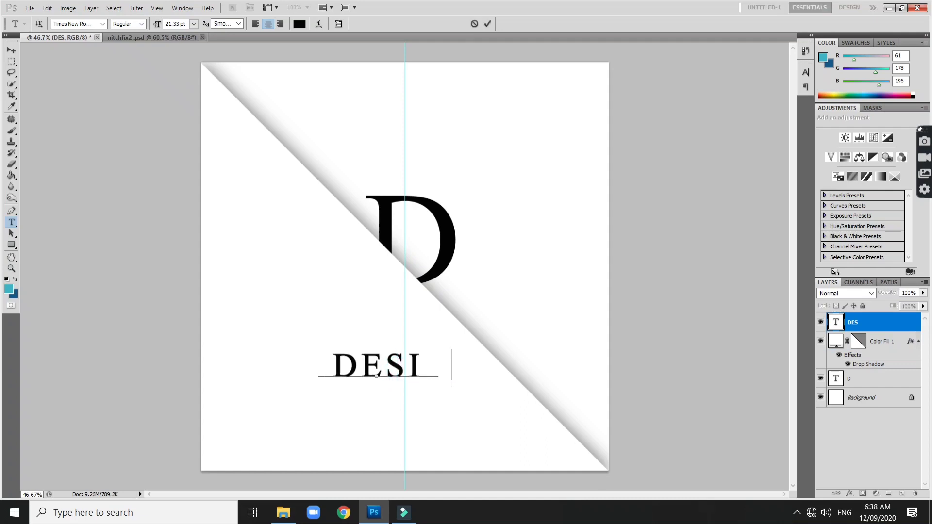
{"action": "type", "text": "GNE"}
{"action": "key", "text": "BackSpace"}
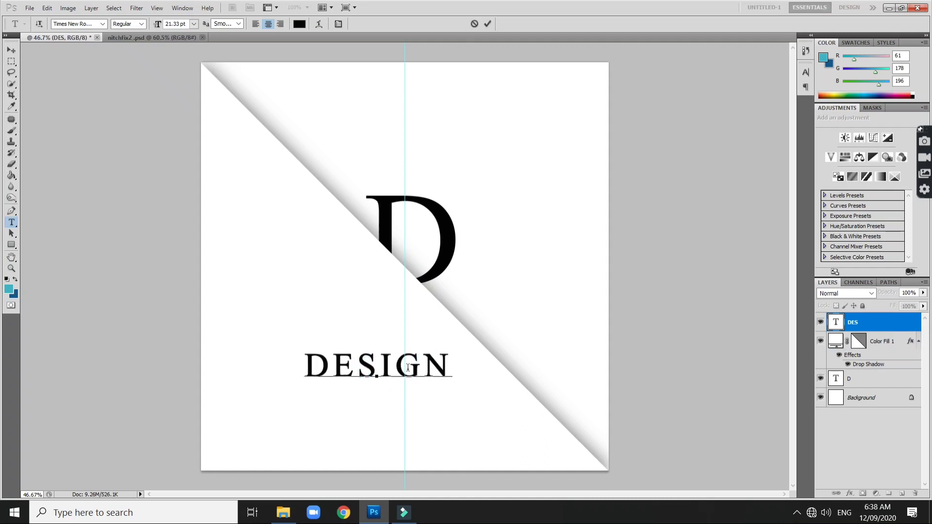
{"action": "type", "text": "DECOR"}
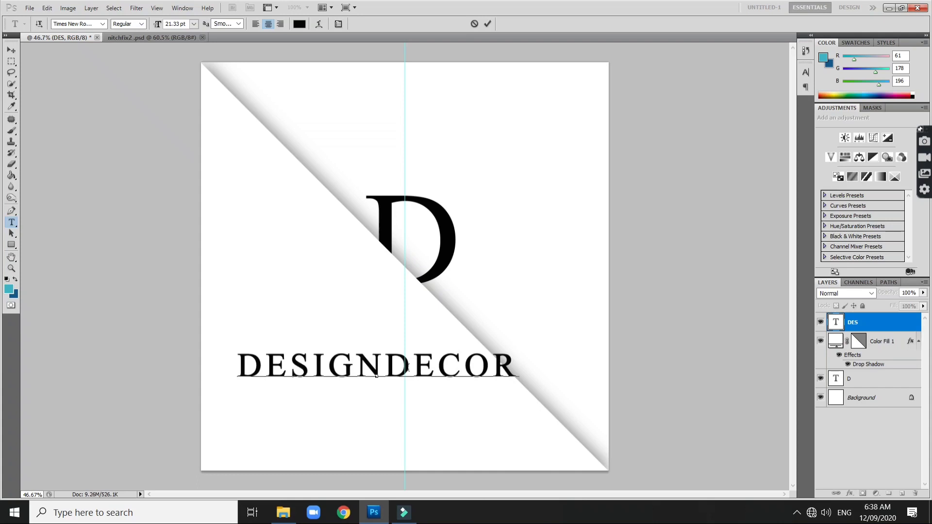
{"action": "key", "text": "BackSpace"}
{"action": "key", "text": "BackSpace"}
{"action": "key", "text": "BackSpace"}
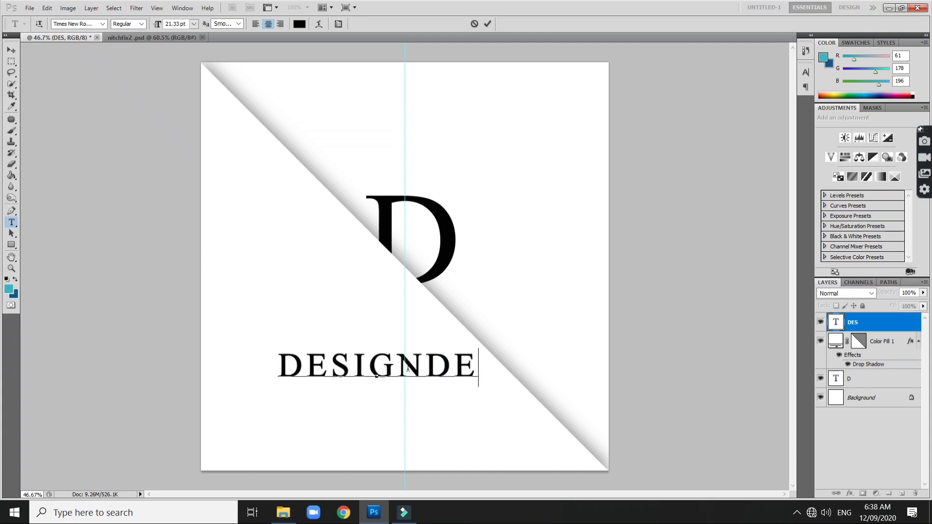
{"action": "key", "text": "BackSpace"}
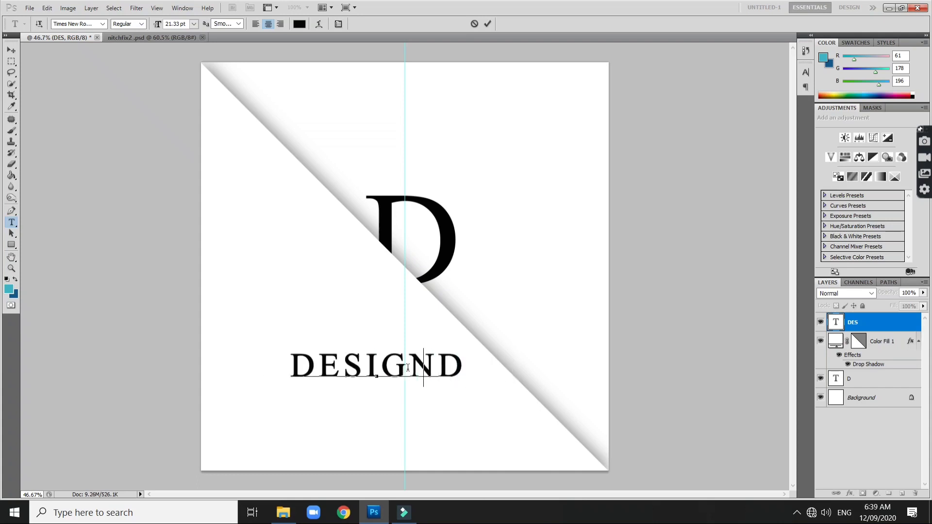
{"action": "key", "text": "BackSpace"}
{"action": "key", "text": "BackSpace"}
{"action": "key", "text": "BackSpace"}
{"action": "key", "text": "BackSpace"}
{"action": "key", "text": "BackSpace"}
{"action": "type", "text": "CO"}
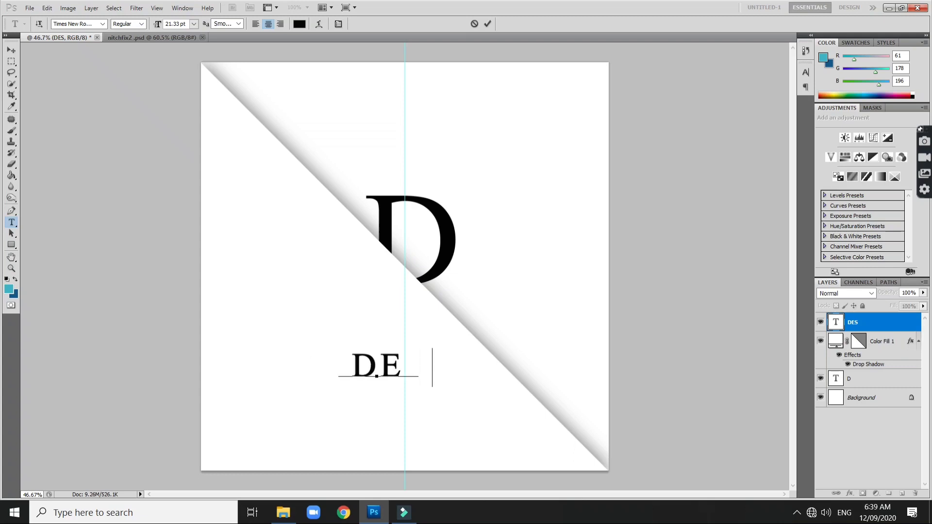
{"action": "type", "text": "RSIGN"}
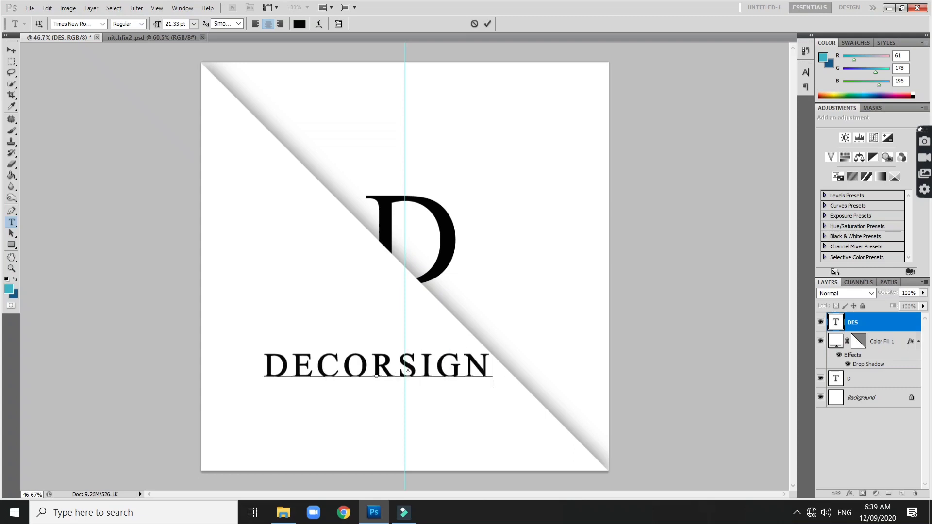
{"action": "key", "text": "ctrl+Return"}
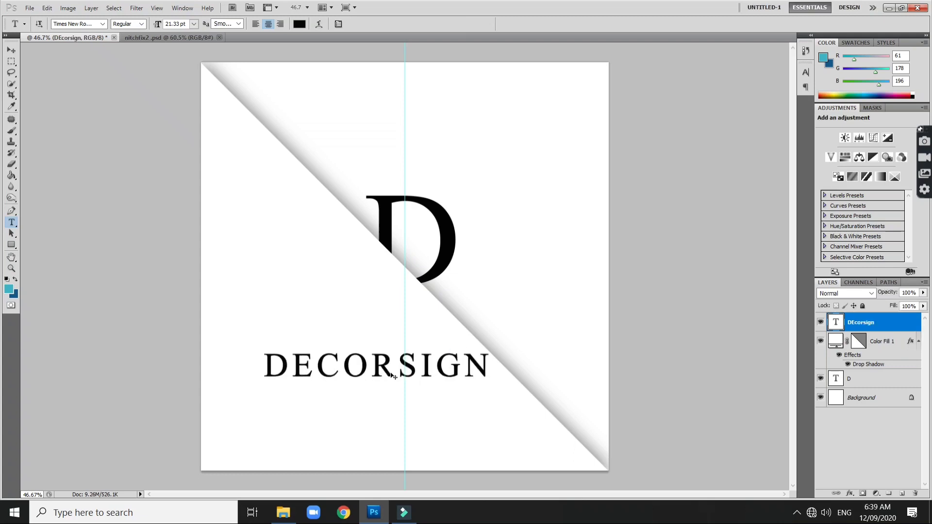
{"action": "key", "text": "ctrl+t"}
Shrink DECORSIGN proportionally to about 91% and centre it just below the D
{"action": "left_click_drag", "start_coordinate": [265, 387], "coordinate": [333, 371]}
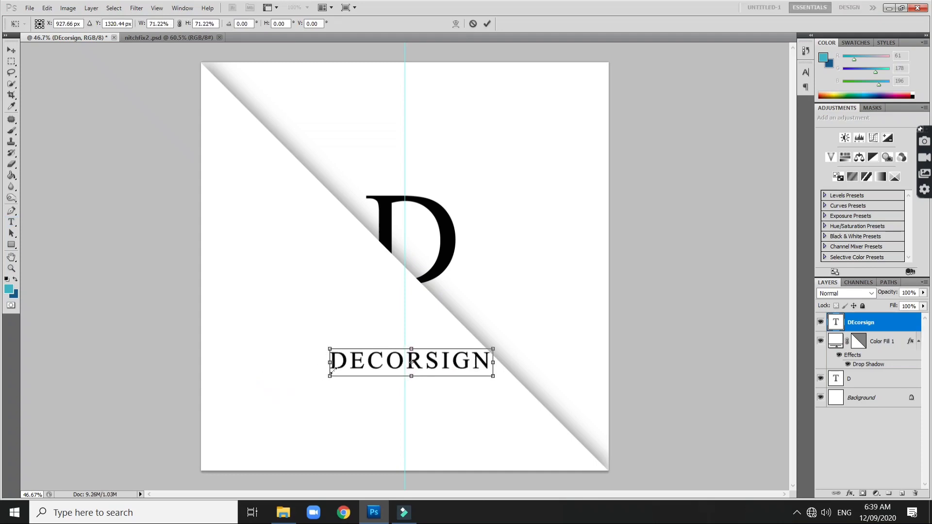
{"action": "key", "text": "Return"}
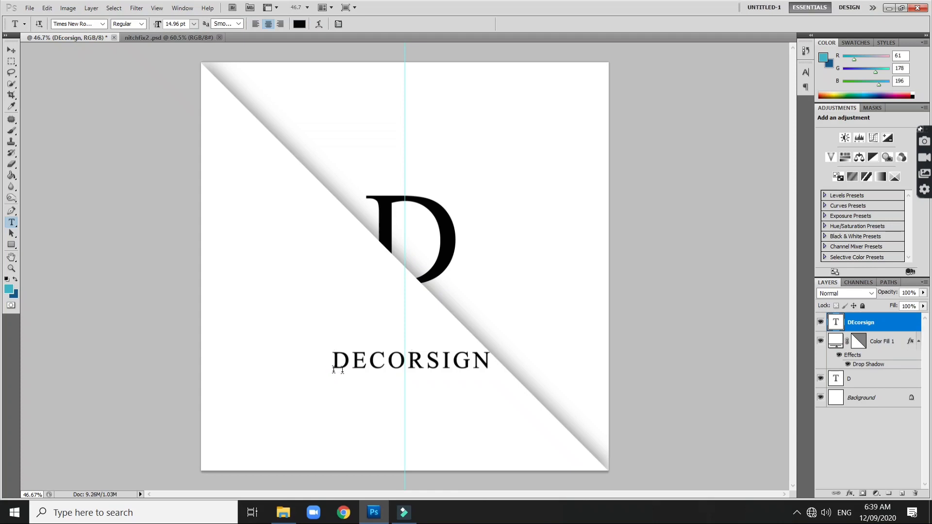
{"action": "key", "text": "v"}
{"action": "left_click_drag", "start_coordinate": [365, 357], "coordinate": [366, 323]}
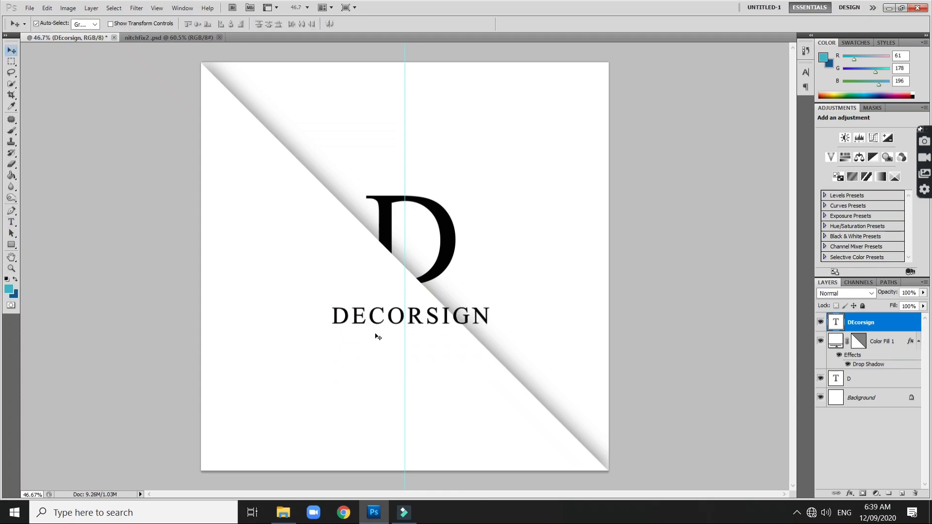
{"action": "key", "text": "Left"}
{"action": "key", "text": "Left"}
{"action": "key", "text": "Left"}
{"action": "key", "text": "Left"}
{"action": "key", "text": "Left"}
{"action": "key", "text": "Left"}
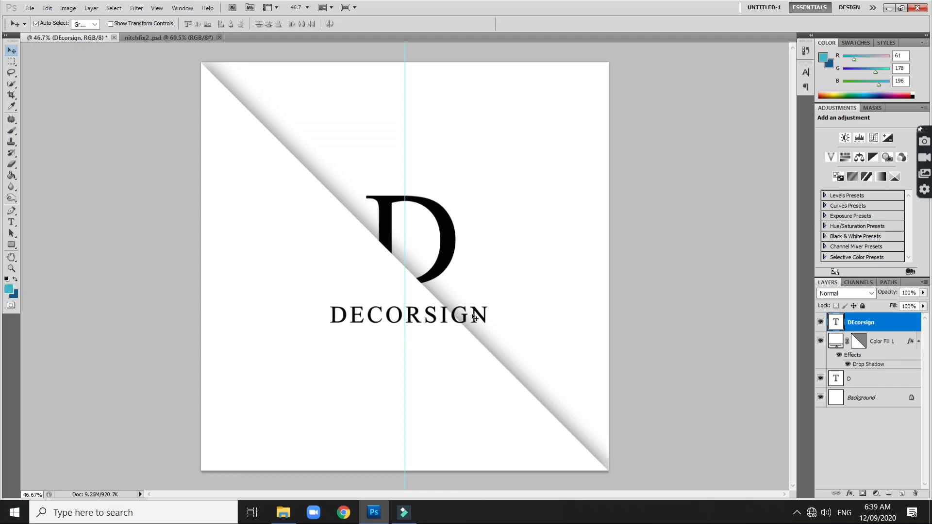
{"action": "key", "text": "ctrl+t"}
{"action": "left_click_drag", "start_coordinate": [489, 305], "coordinate": [478, 303]}
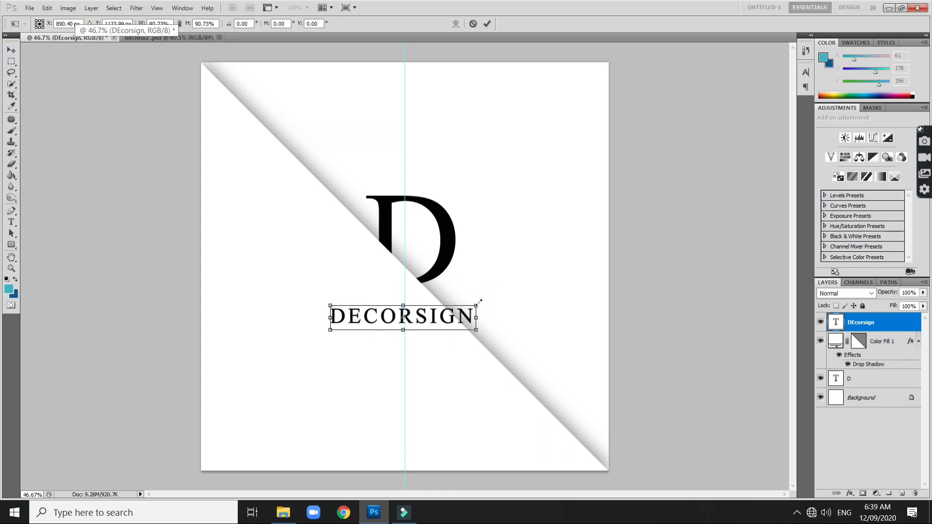
{"action": "key", "text": "Return"}
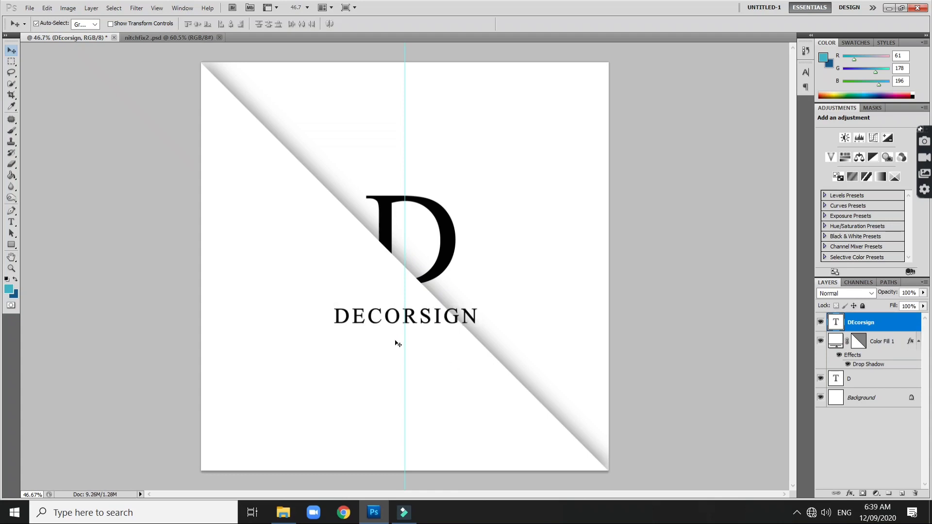
{"action": "left_click", "coordinate": [11, 222]}
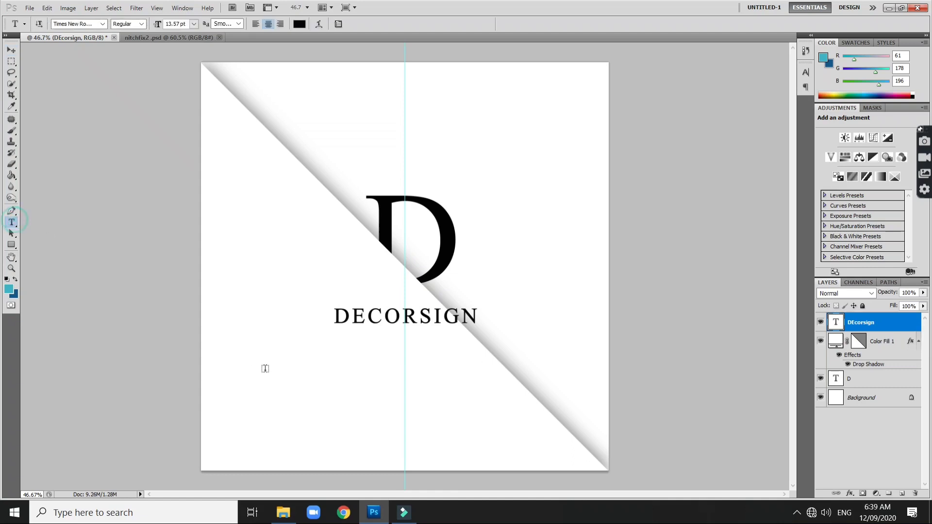
{"action": "left_click", "coordinate": [302, 393]}
{"action": "type", "text": "ww"}
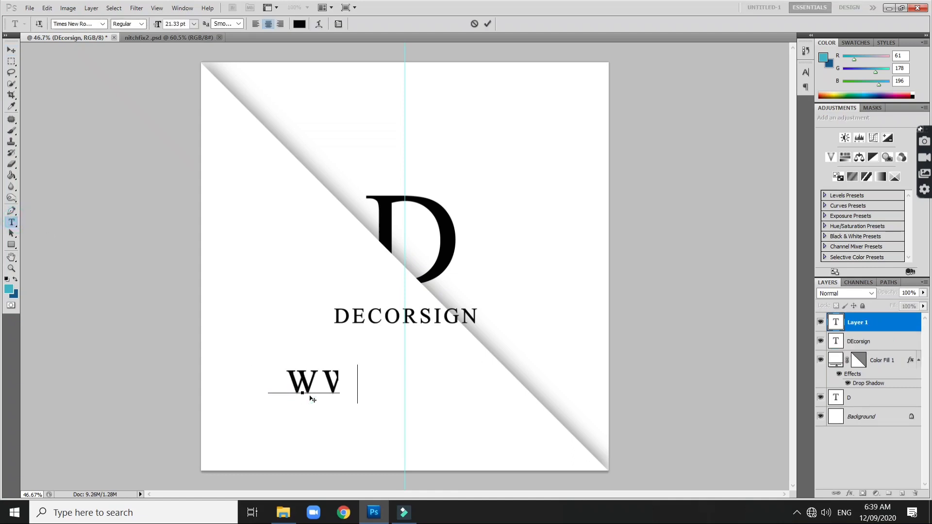
{"action": "type", "text": "w."}
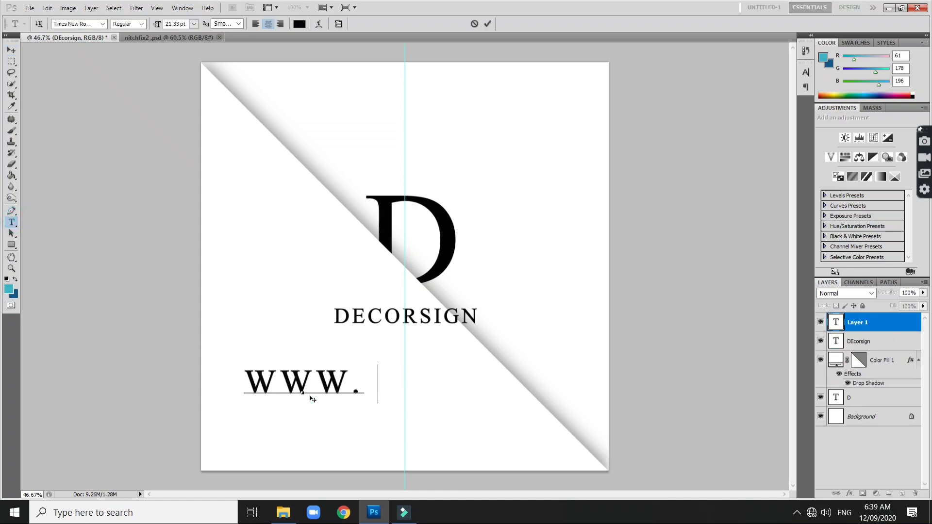
{"action": "type", "text": "decor"}
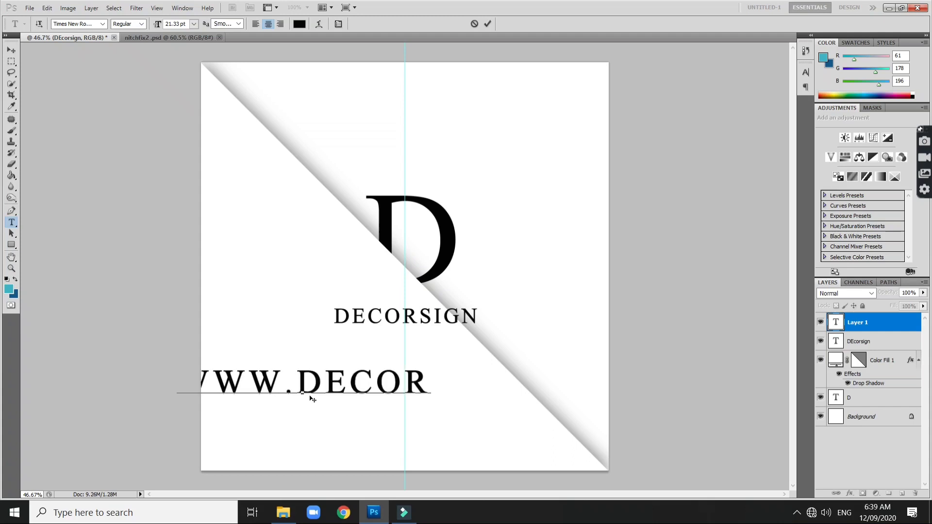
{"action": "type", "text": "sign"}
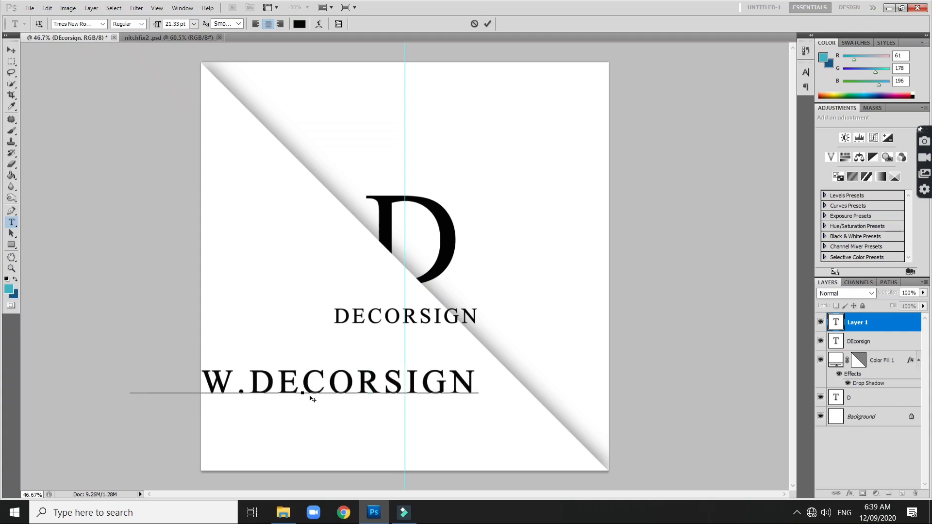
{"action": "type", "text": ".com"}
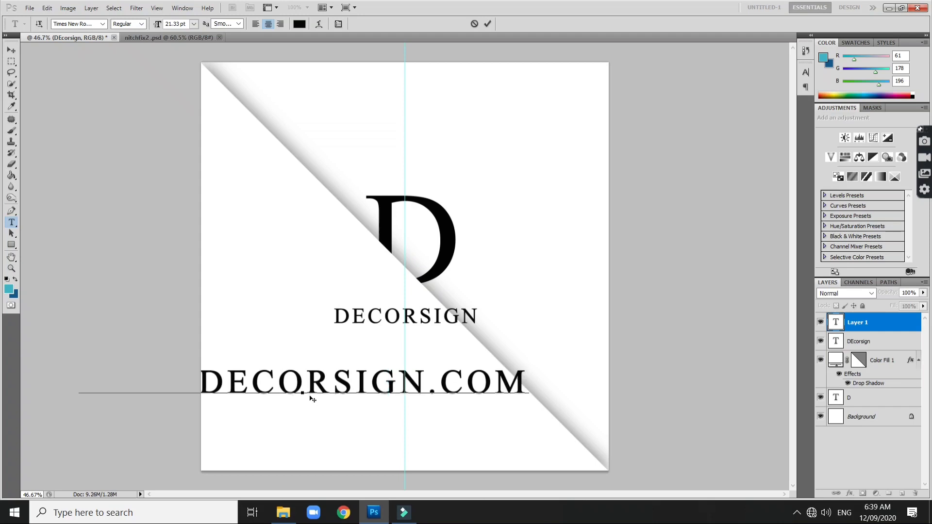
{"action": "key", "text": "ctrl+a"}
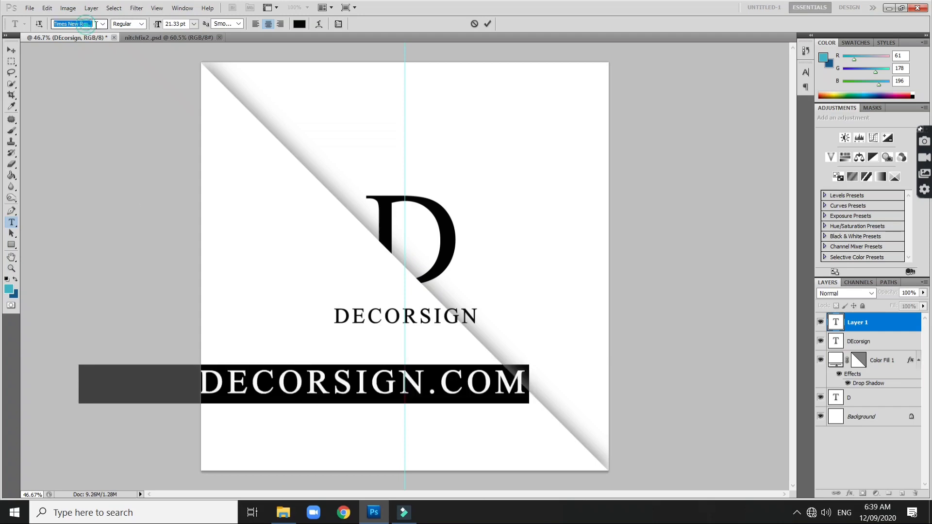
Set the URL line in Avenir with tracking tightened to -45
{"action": "left_click", "coordinate": [102, 24]}
{"action": "type", "text": "aAstro Space"}
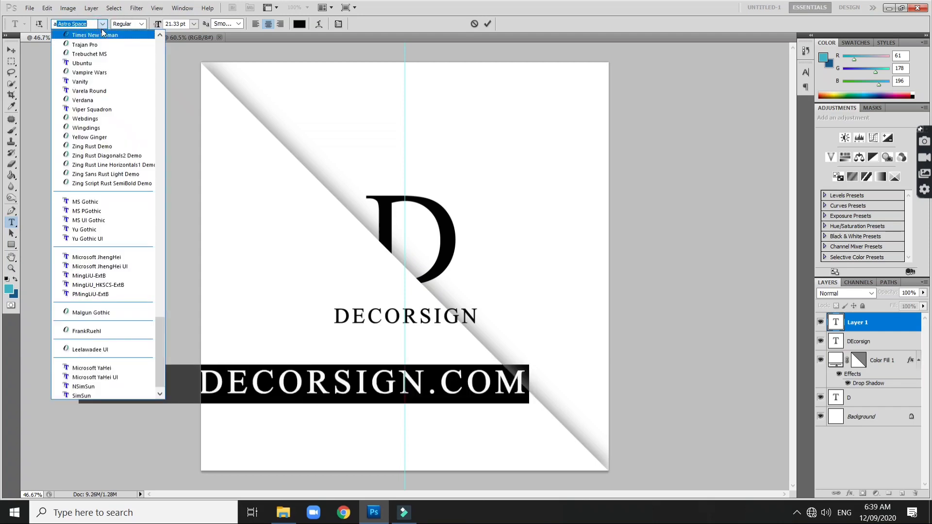
{"action": "left_click", "coordinate": [89, 24]}
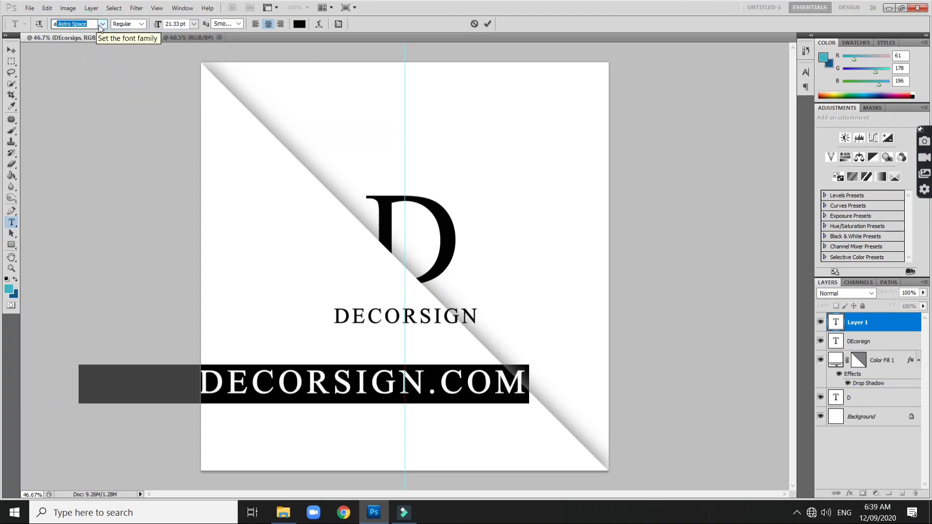
{"action": "left_click", "coordinate": [103, 24]}
{"action": "scroll", "coordinate": [97, 74], "scroll_direction": "up", "scroll_amount": 1}
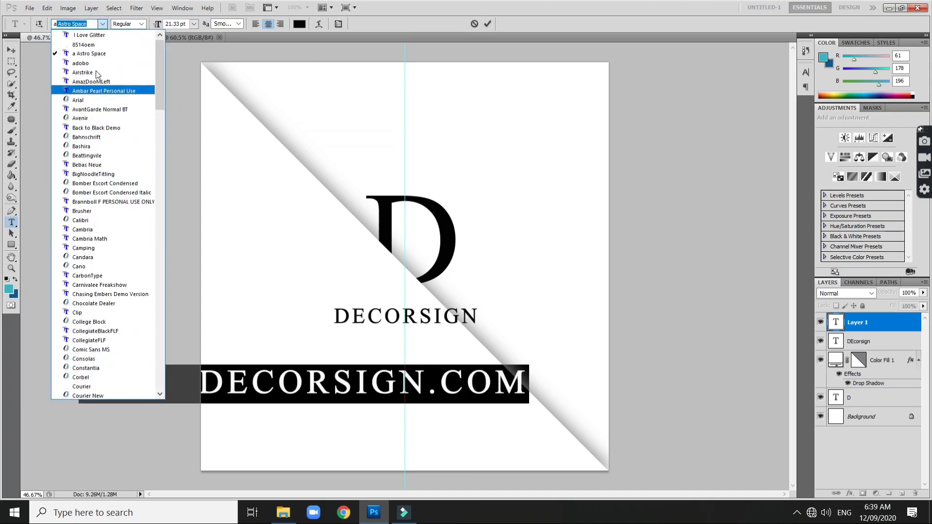
{"action": "left_click", "coordinate": [96, 118]}
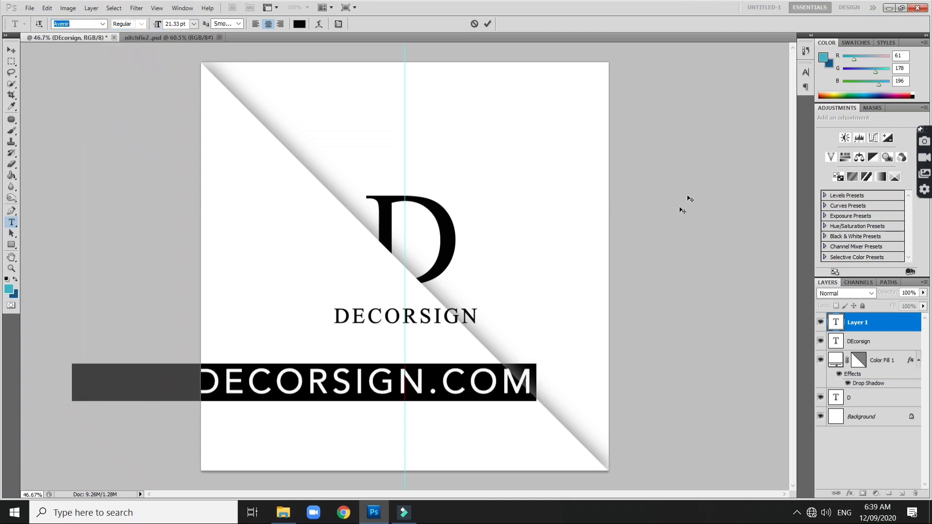
{"action": "left_click", "coordinate": [338, 24]}
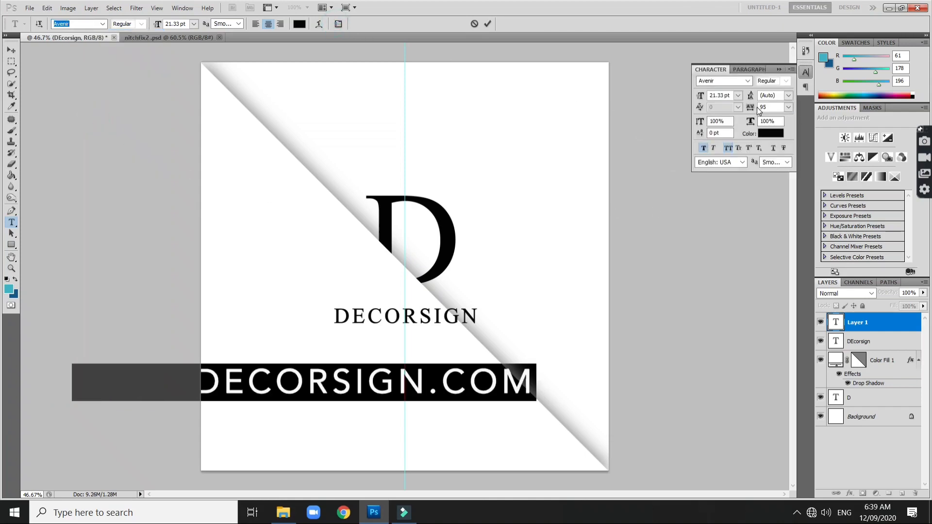
{"action": "left_click_drag", "start_coordinate": [751, 109], "coordinate": [751, 110]}
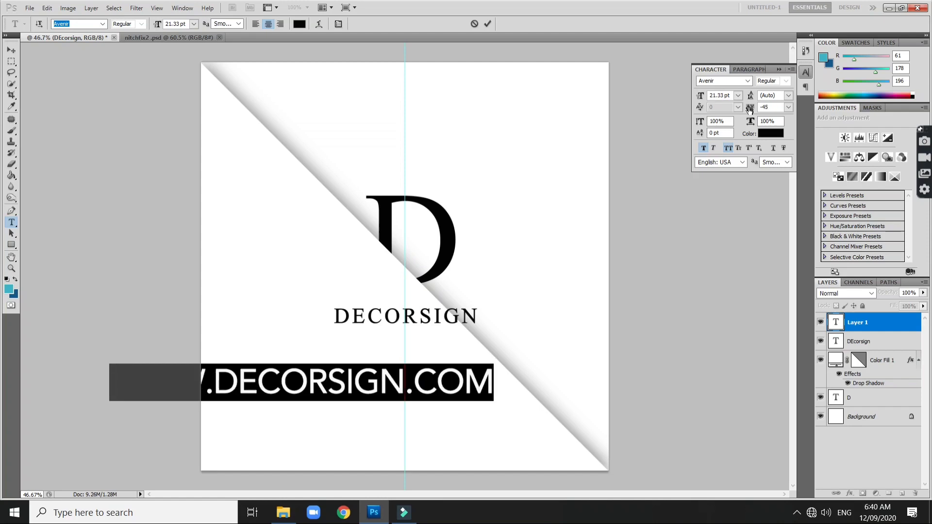
{"action": "left_click", "coordinate": [780, 69]}
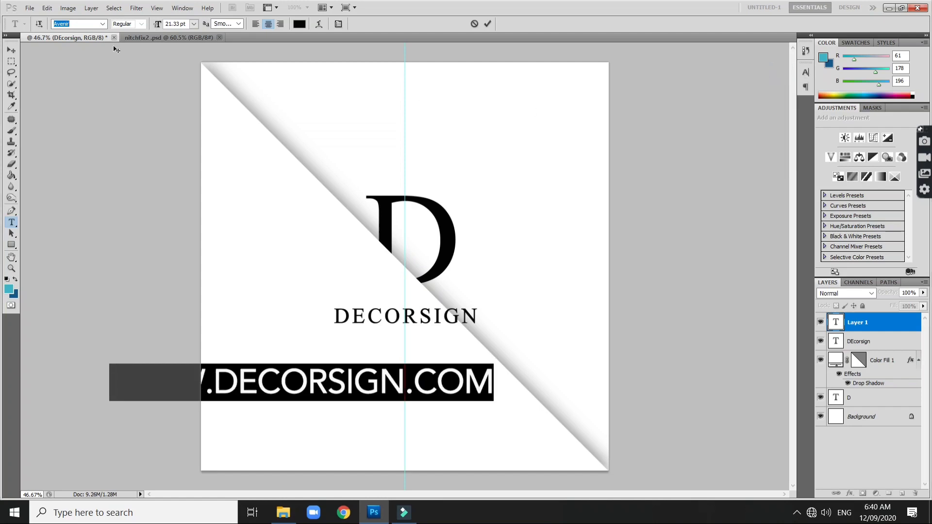
{"action": "left_click", "coordinate": [10, 50]}
{"action": "left_click", "coordinate": [47, 8]}
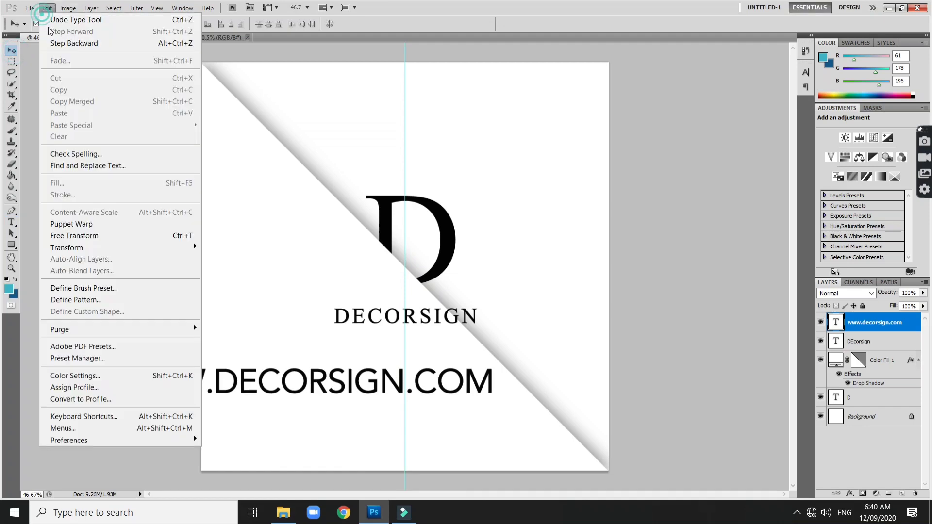
{"action": "left_click", "coordinate": [111, 236]}
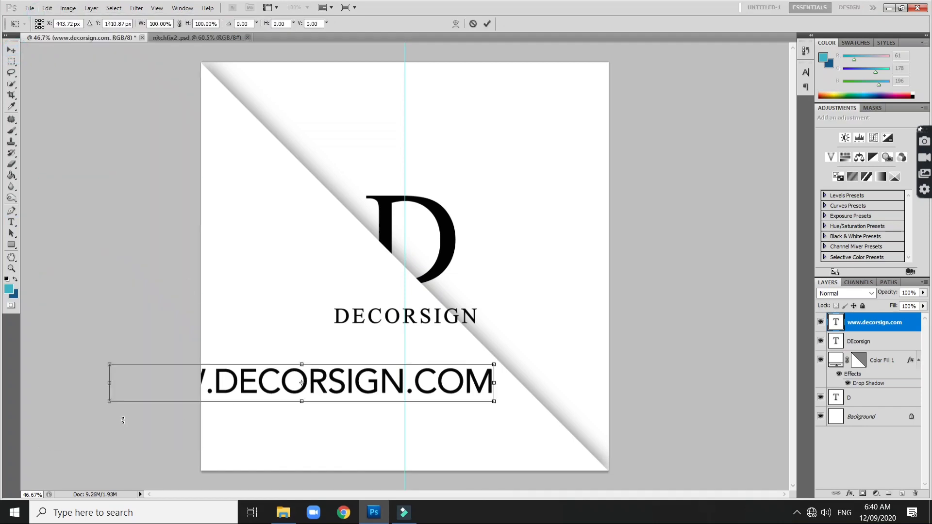
{"action": "left_click_drag", "start_coordinate": [108, 403], "coordinate": [409, 370]}
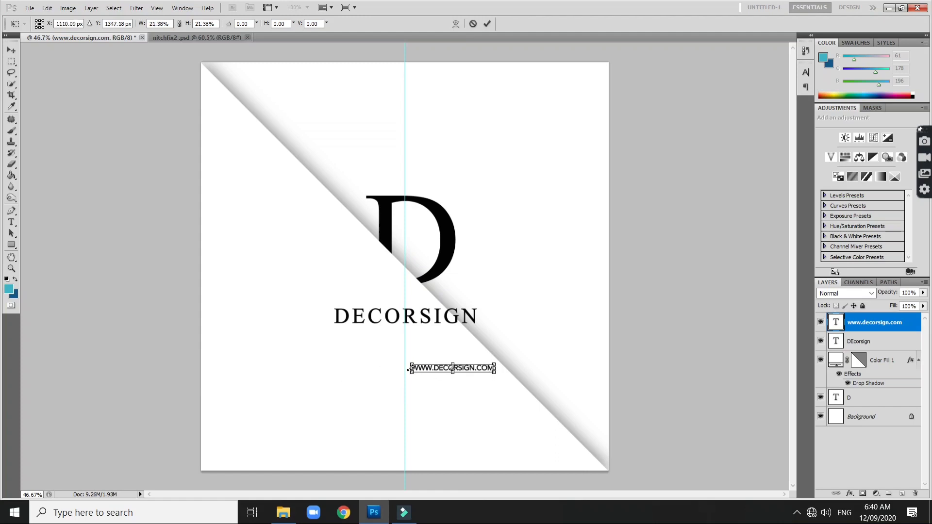
{"action": "key", "text": "Return"}
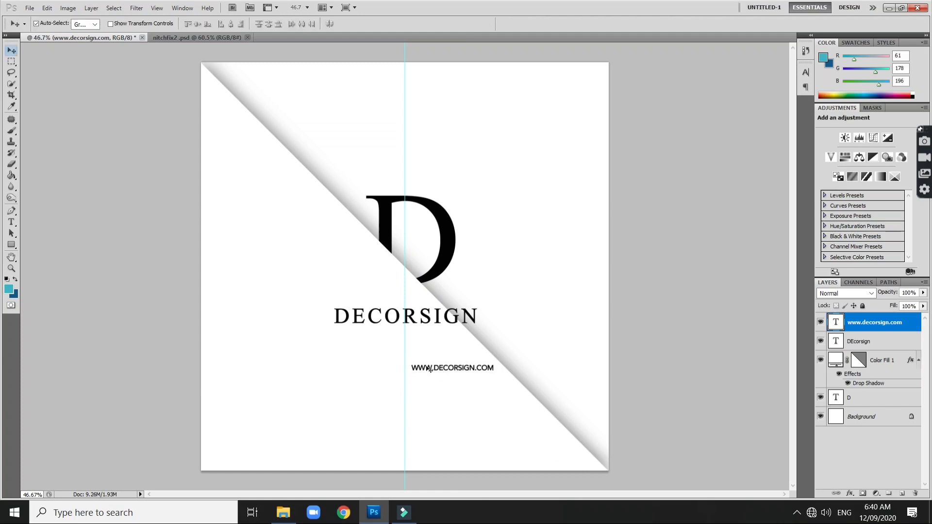
Move the URL line under DECORSIGN and nudge it up and left until centred
{"action": "left_click_drag", "start_coordinate": [434, 370], "coordinate": [386, 346]}
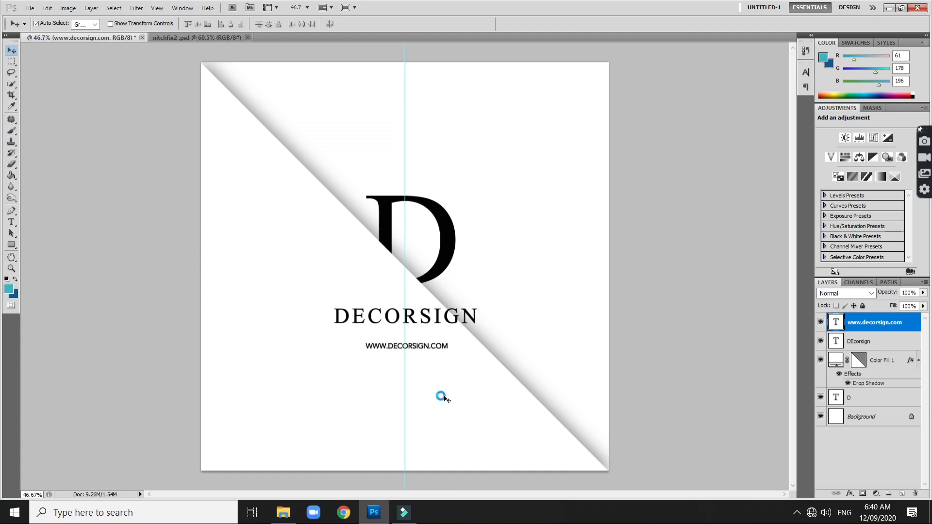
{"action": "key", "text": "Up"}
{"action": "key", "text": "Up"}
{"action": "key", "text": "Up"}
{"action": "key", "text": "Up"}
{"action": "key", "text": "Up"}
{"action": "key", "text": "Up"}
{"action": "key", "text": "Up"}
{"action": "key", "text": "Left"}
{"action": "key", "text": "Left"}
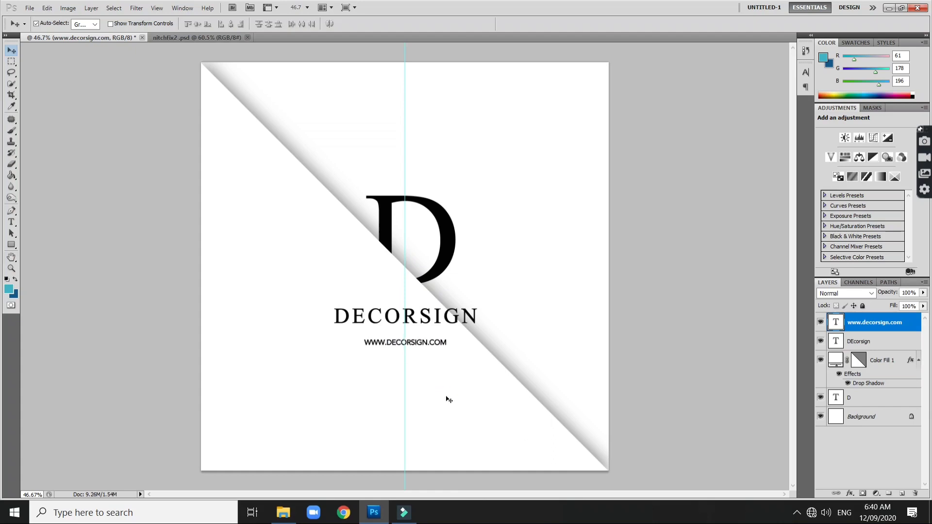
{"action": "key", "text": "Up"}
{"action": "key", "text": "Up"}
{"action": "key", "text": "Left"}
{"action": "key", "text": "Up"}
{"action": "key", "text": "Up"}
{"action": "key", "text": "Up"}
{"action": "key", "text": "Left"}
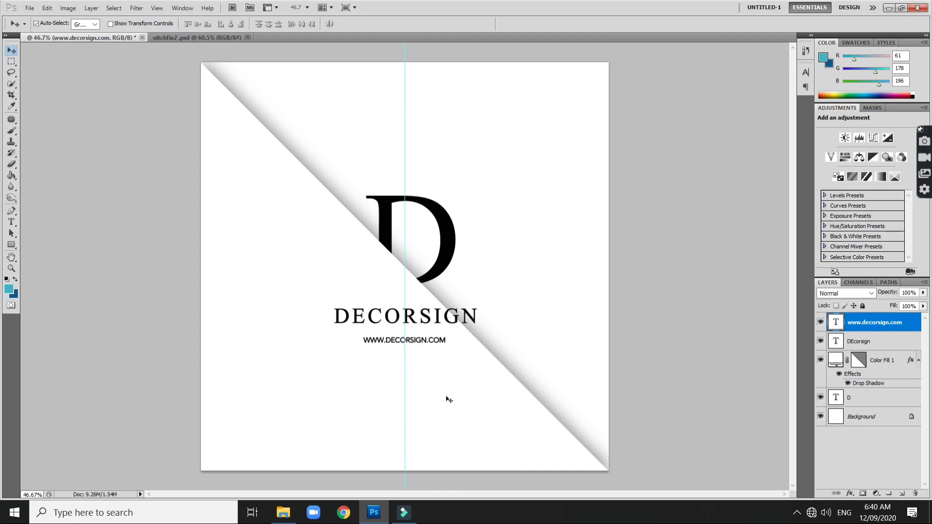
Nudge the DECORSIGN wordmark slightly left to realign it with the monogram and URL line
{"action": "left_click", "coordinate": [411, 328]}
{"action": "key", "text": "Left"}
{"action": "key", "text": "Left"}
{"action": "key", "text": "Left"}
{"action": "key", "text": "Left"}
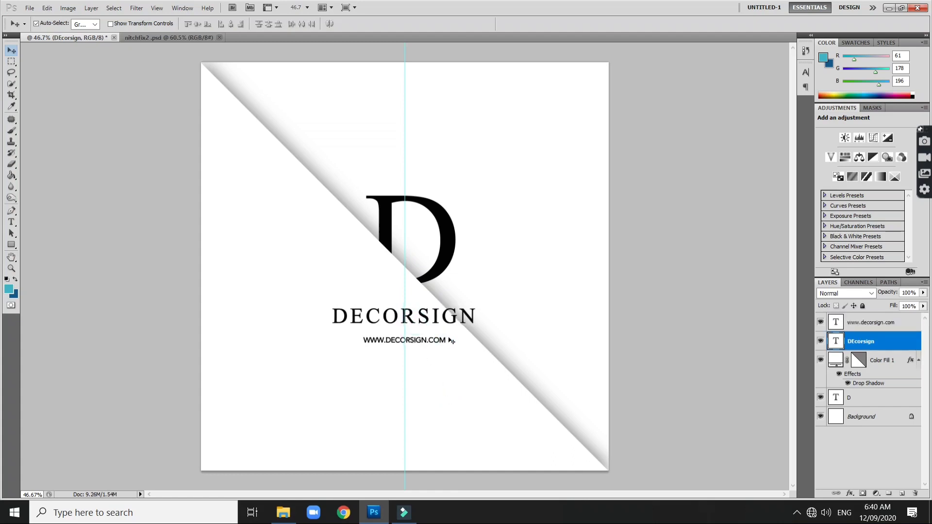
{"action": "left_click", "coordinate": [438, 275]}
{"action": "key", "text": "Left"}
{"action": "key", "text": "Left"}
{"action": "key", "text": "Left"}
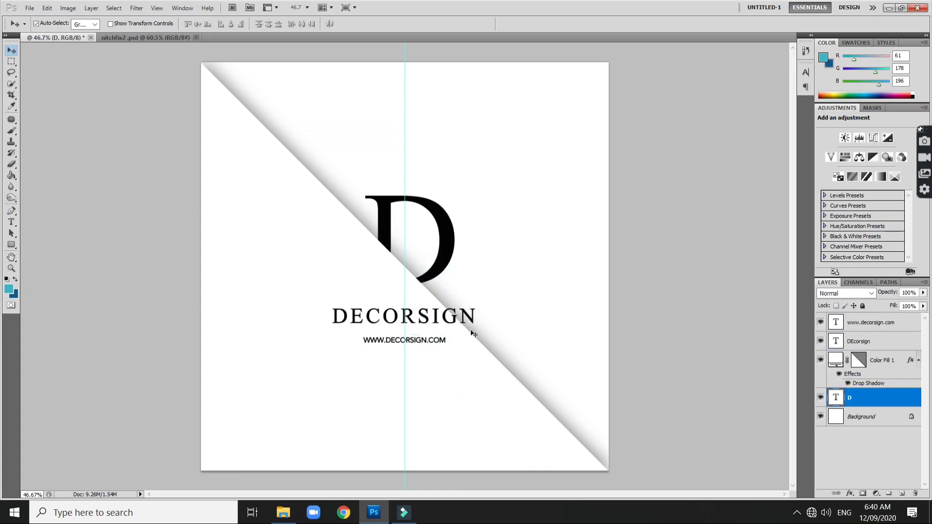
{"action": "left_click", "coordinate": [434, 341]}
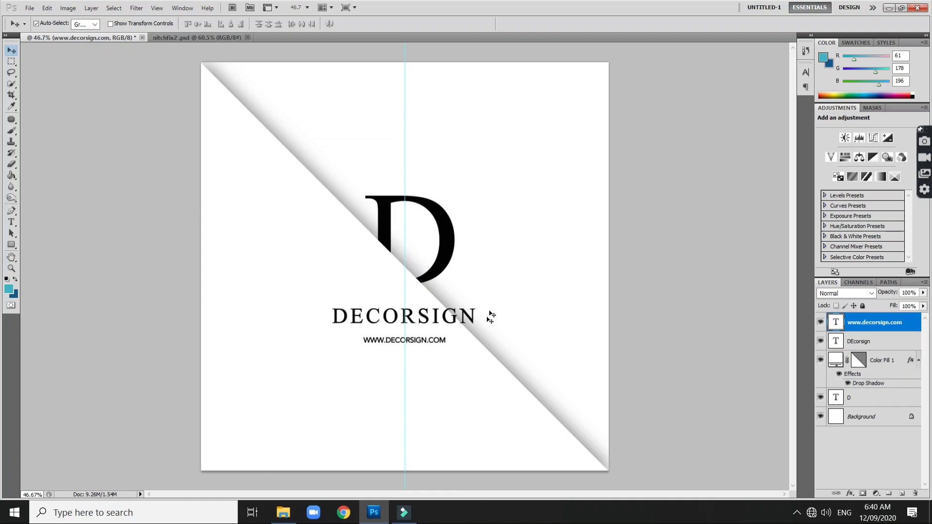
Gather the four logo layers into a new Group 1 and collapse it
{"action": "left_click", "coordinate": [868, 399], "text": "shift"}
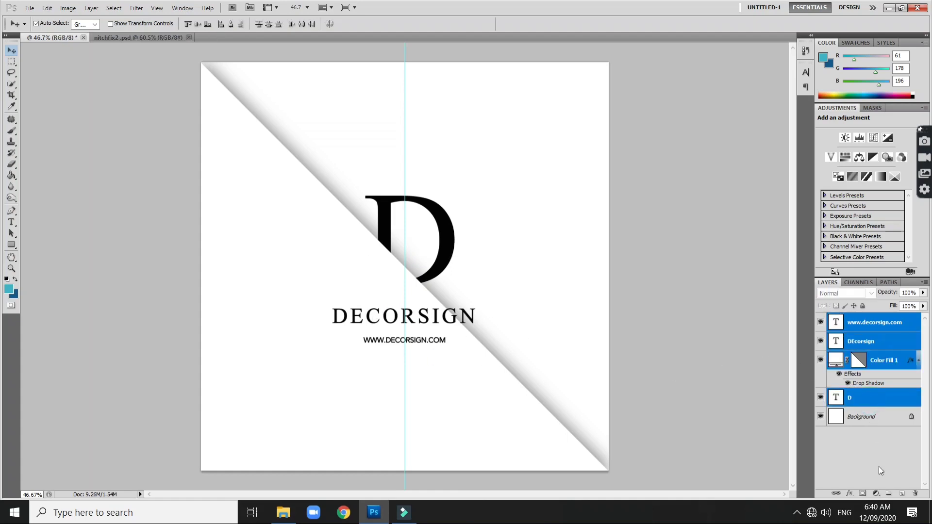
{"action": "left_click", "coordinate": [890, 493]}
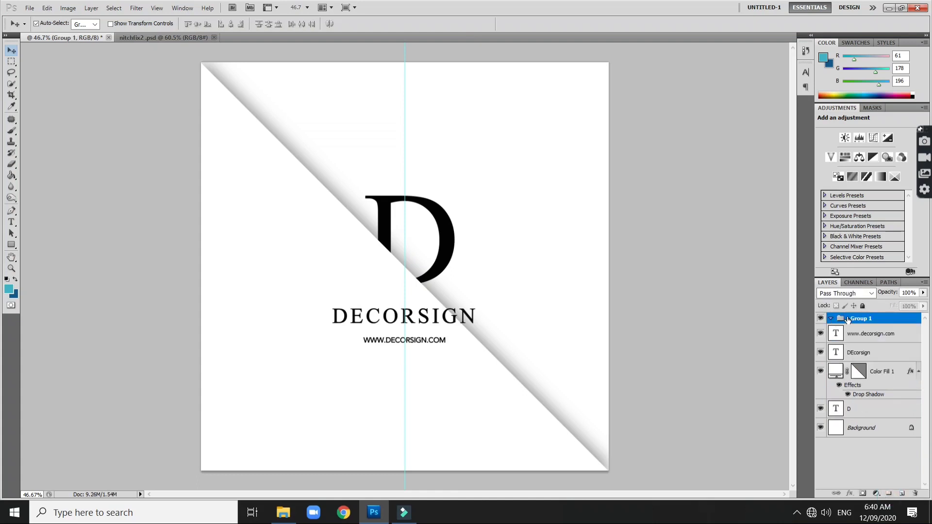
{"action": "left_click", "coordinate": [867, 410]}
{"action": "left_click", "coordinate": [872, 331], "text": "shift"}
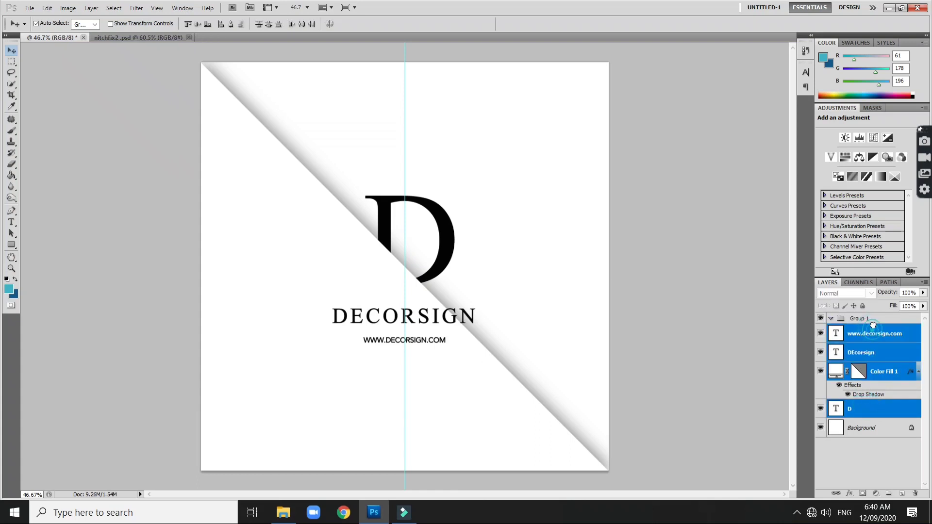
{"action": "left_click_drag", "start_coordinate": [872, 331], "coordinate": [839, 324]}
{"action": "left_click", "coordinate": [833, 323]}
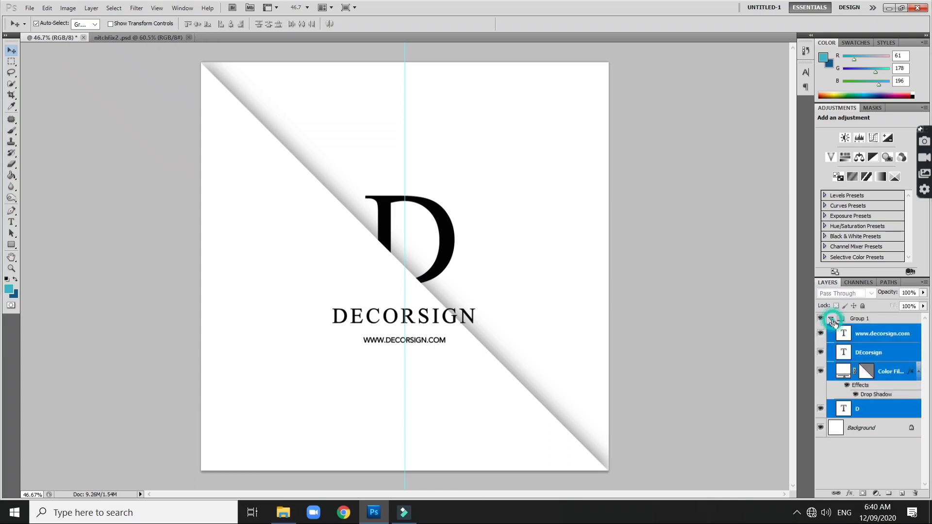
Duplicate Group 1 with its default name and hide the original group
{"action": "right_click", "coordinate": [892, 319]}
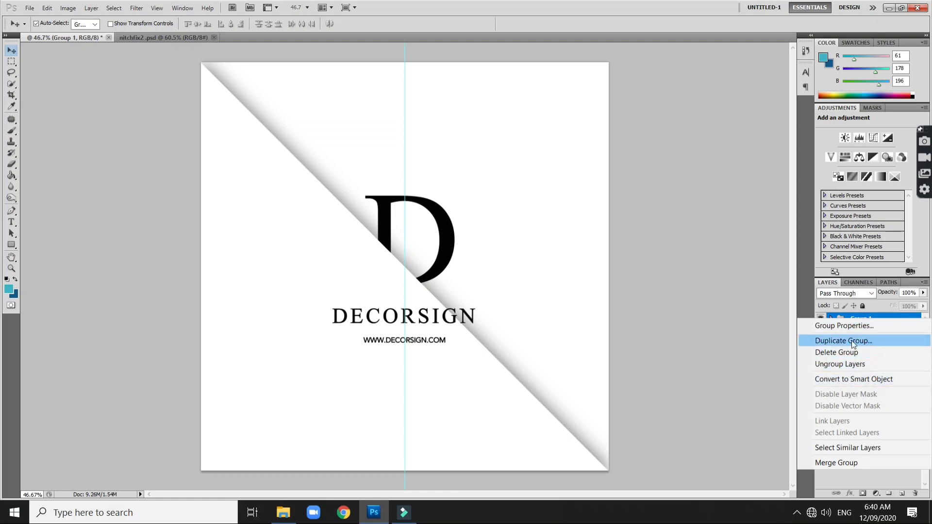
{"action": "left_click", "coordinate": [884, 340]}
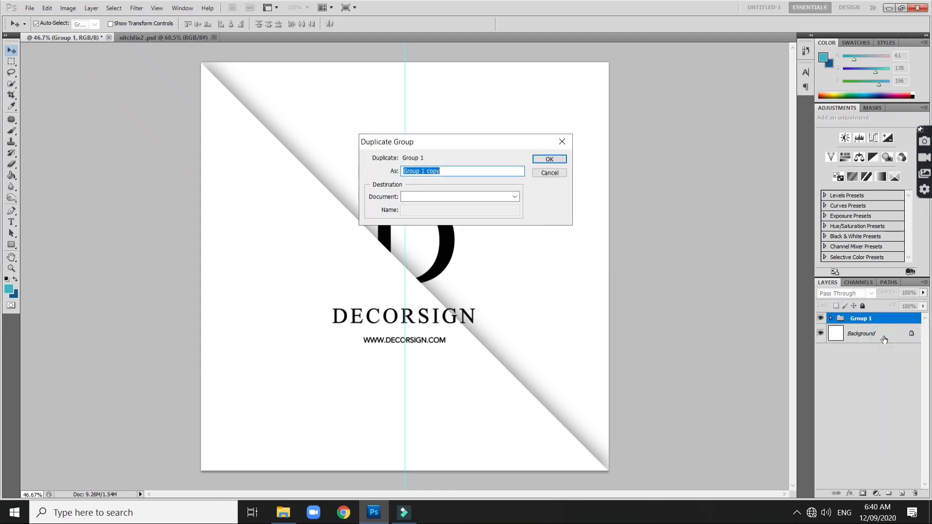
{"action": "key", "text": "Return"}
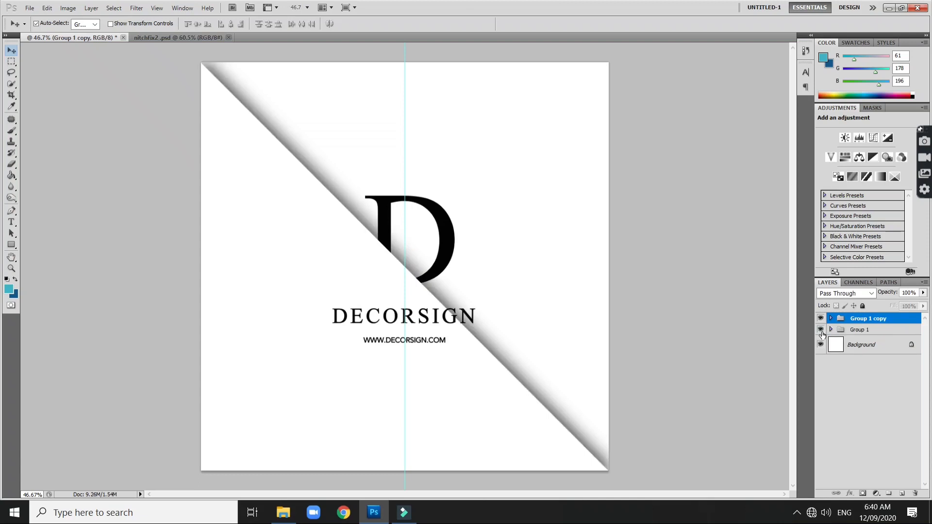
{"action": "left_click", "coordinate": [821, 330]}
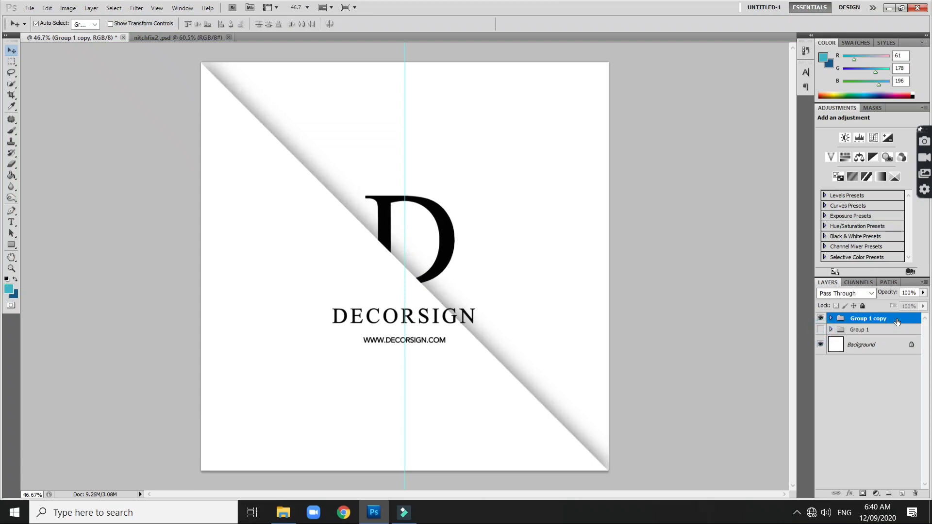
Rename the copy LOGO and the original REFERENCE, then convert LOGO to a smart object
{"action": "double_click", "coordinate": [870, 319]}
{"action": "type", "text": "LOGO"}
{"action": "key", "text": "Return"}
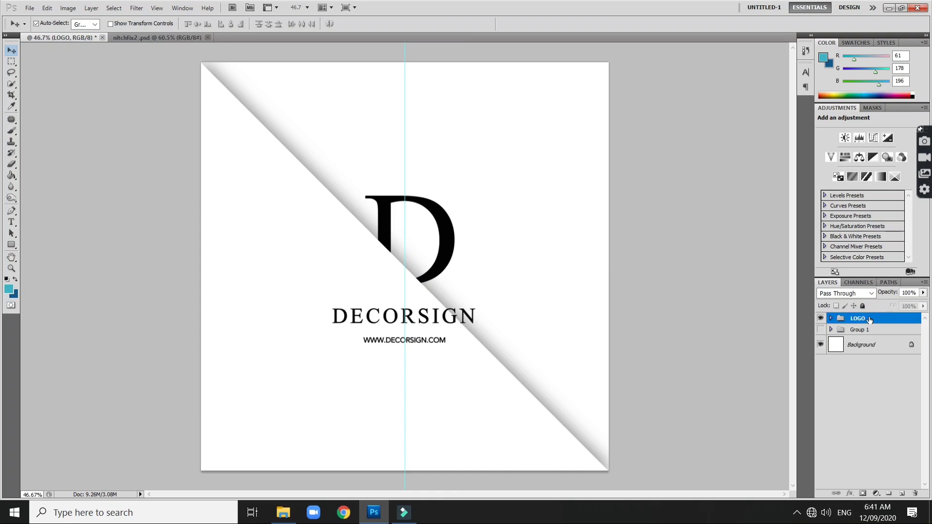
{"action": "double_click", "coordinate": [862, 330]}
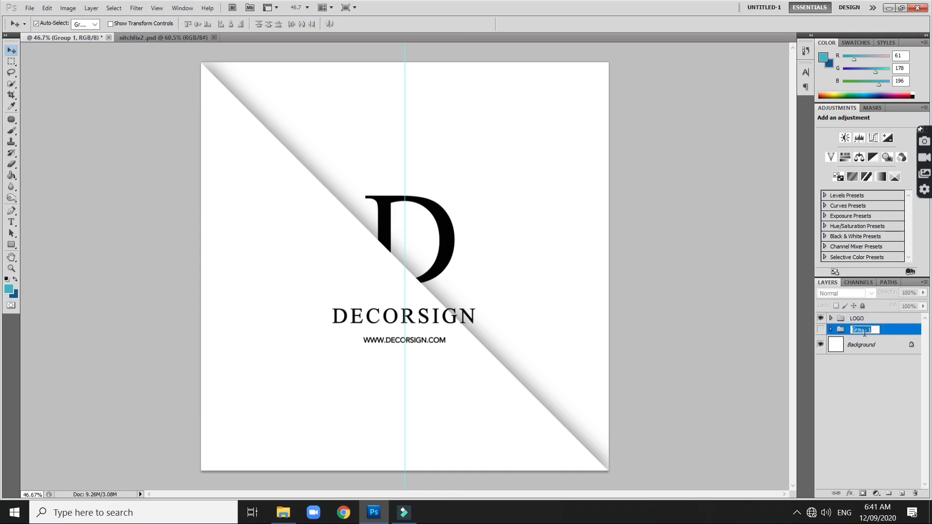
{"action": "type", "text": "REFERE"}
{"action": "type", "text": "NCE"}
{"action": "key", "text": "Return"}
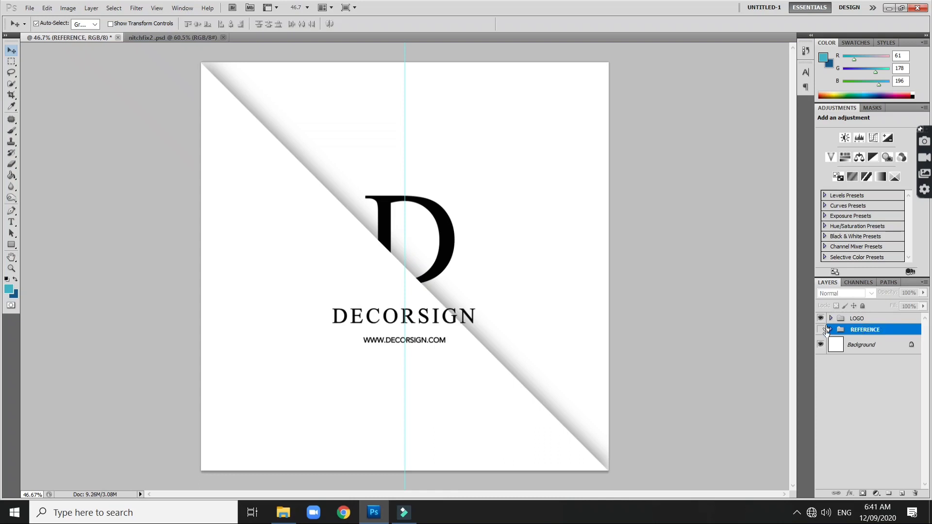
{"action": "right_click", "coordinate": [880, 318]}
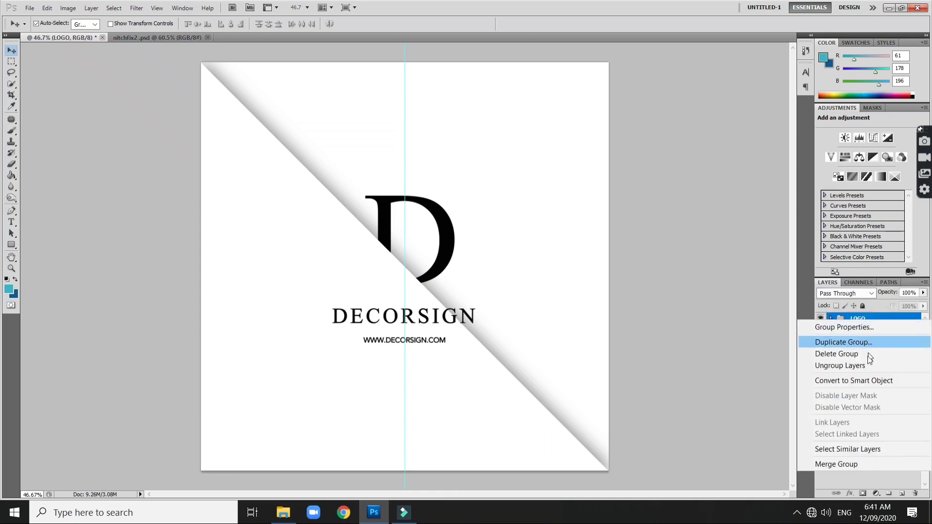
{"action": "left_click", "coordinate": [865, 380]}
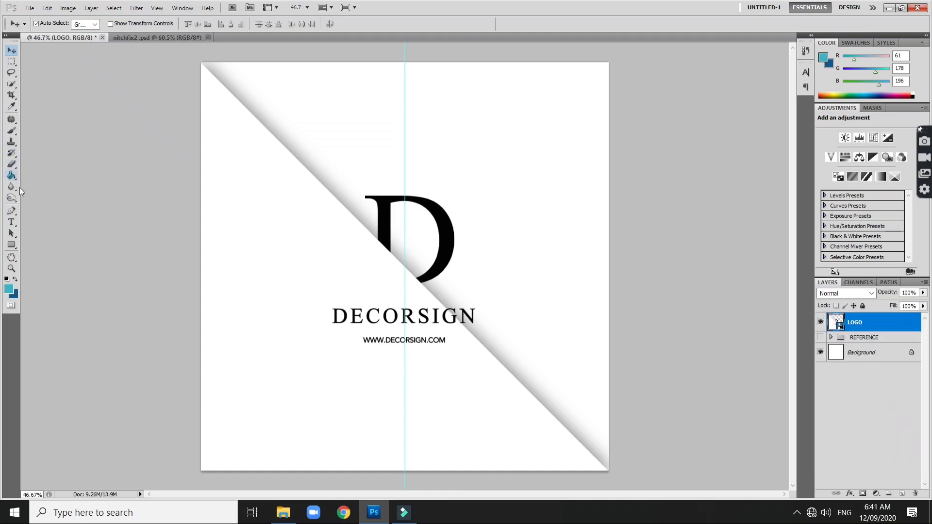
Set the Eraser to 75% opacity, 76% flow, 1000 px 0% hardness brush, and rasterize LOGO
{"action": "left_click", "coordinate": [12, 164]}
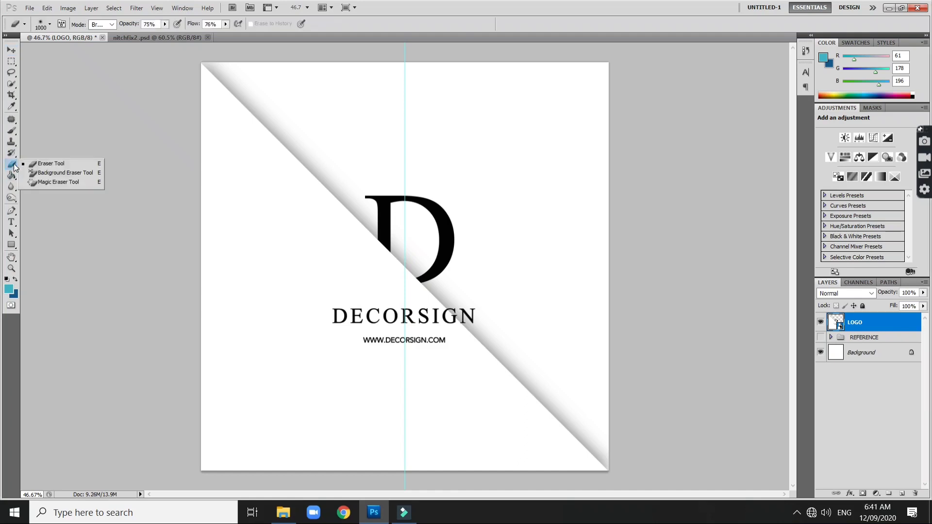
{"action": "left_click", "coordinate": [52, 164]}
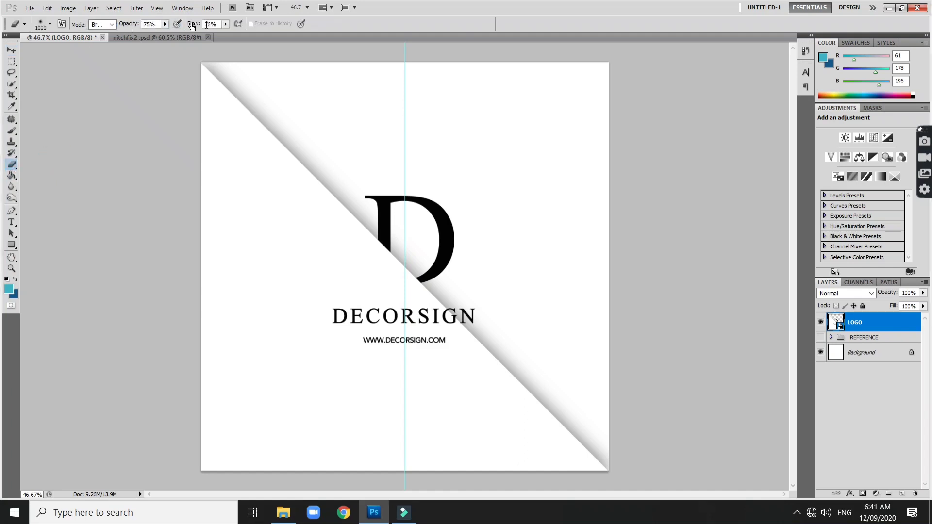
{"action": "double_click", "coordinate": [154, 25]}
{"action": "double_click", "coordinate": [219, 24]}
{"action": "left_click", "coordinate": [49, 24]}
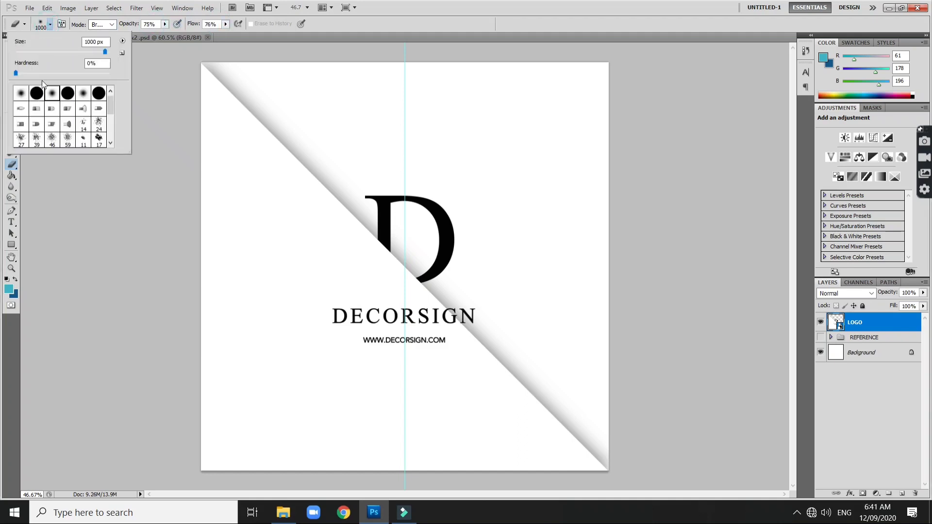
{"action": "left_click", "coordinate": [211, 79]}
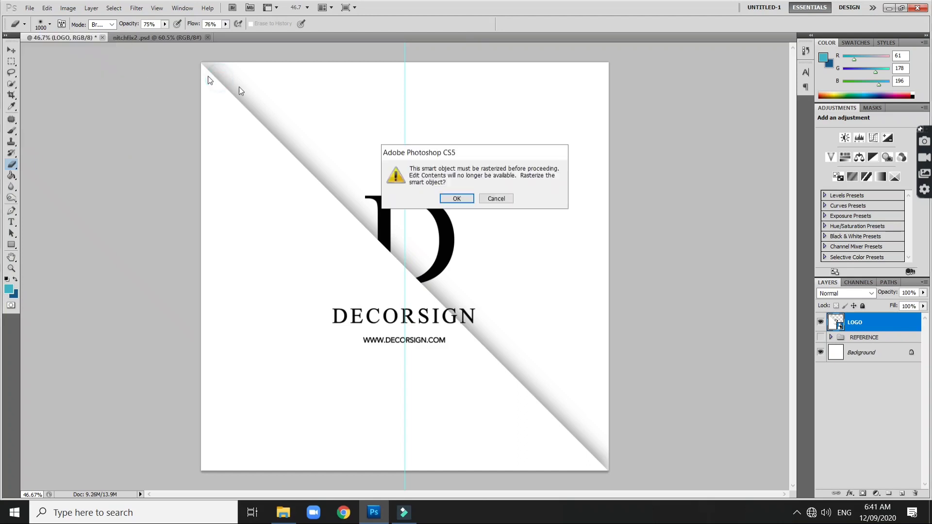
{"action": "left_click", "coordinate": [465, 200]}
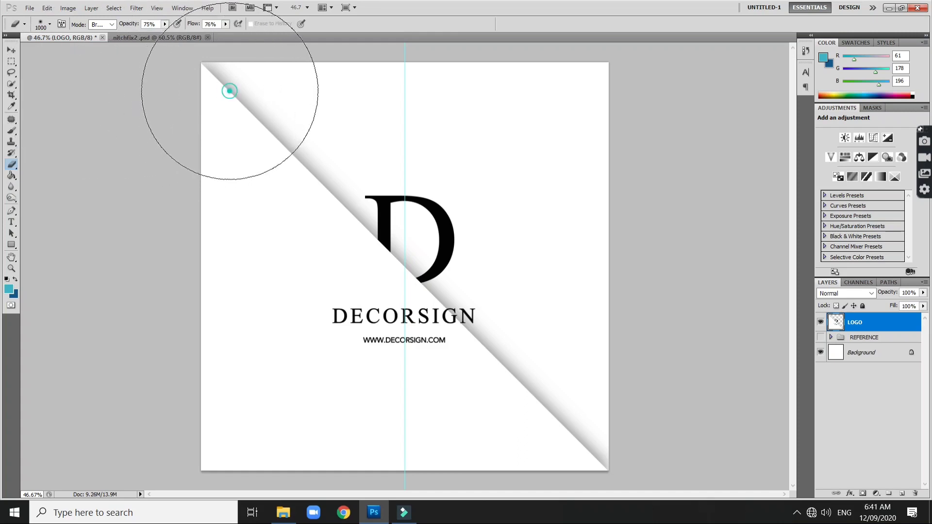
Erase over the shadow's upper-left and bottom-right ends repeatedly until both fade out softly
{"action": "mouse_move", "coordinate": [230, 91]}
{"action": "left_mouse_down"}
{"action": "mouse_move", "coordinate": [220, 93]}
{"action": "mouse_move", "coordinate": [223, 105]}
{"action": "mouse_move", "coordinate": [254, 128]}
{"action": "left_mouse_up"}
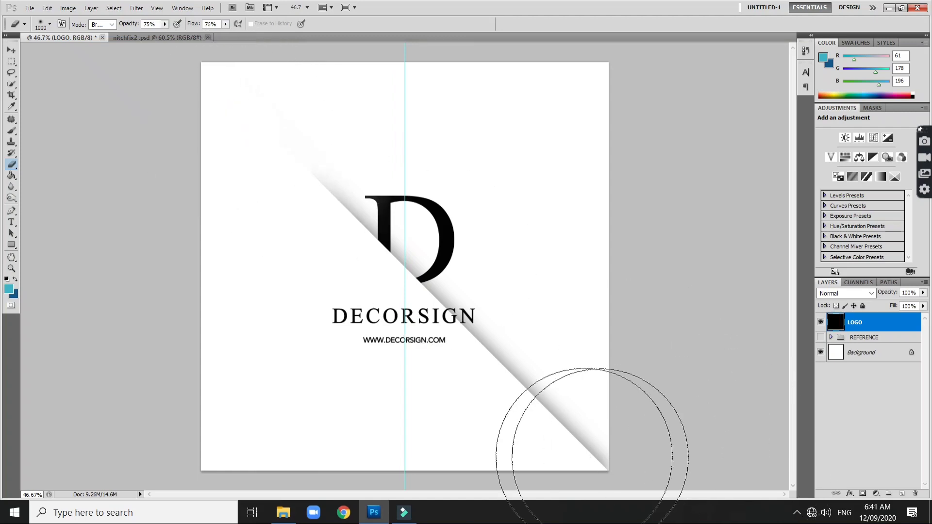
{"action": "left_click_drag", "start_coordinate": [587, 453], "coordinate": [567, 431]}
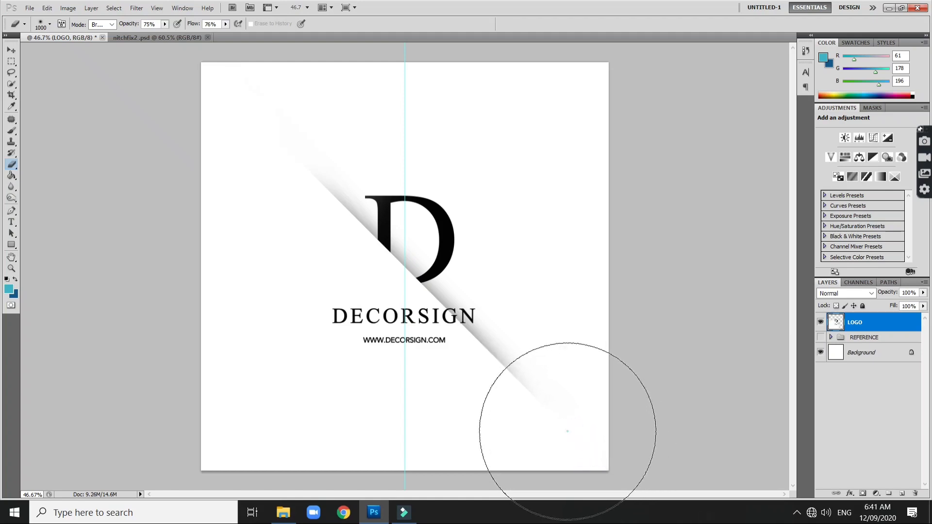
{"action": "left_click", "coordinate": [561, 428]}
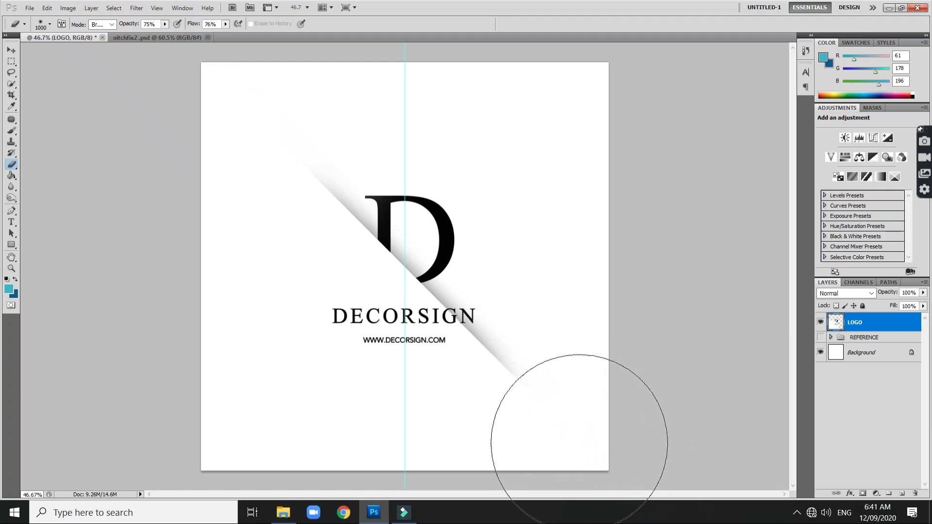
{"action": "left_click", "coordinate": [562, 427]}
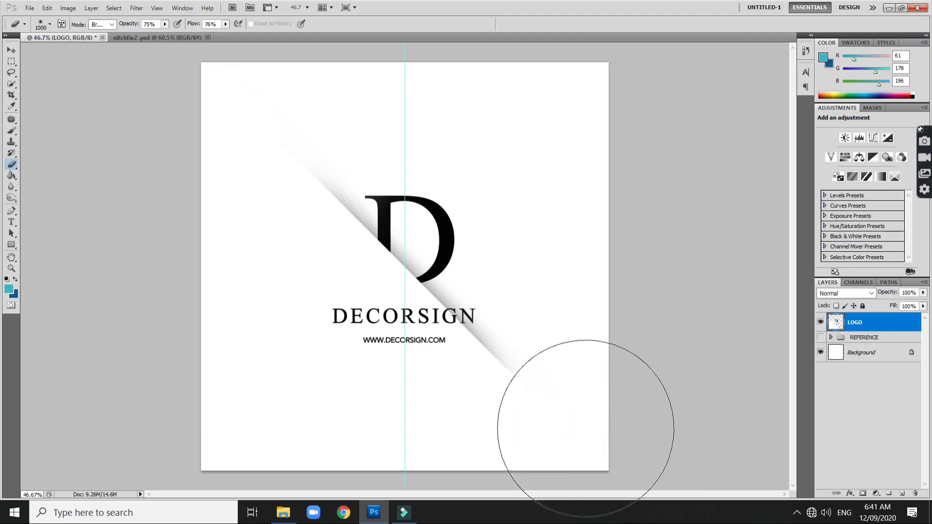
{"action": "left_click", "coordinate": [585, 427]}
{"action": "left_click", "coordinate": [571, 434]}
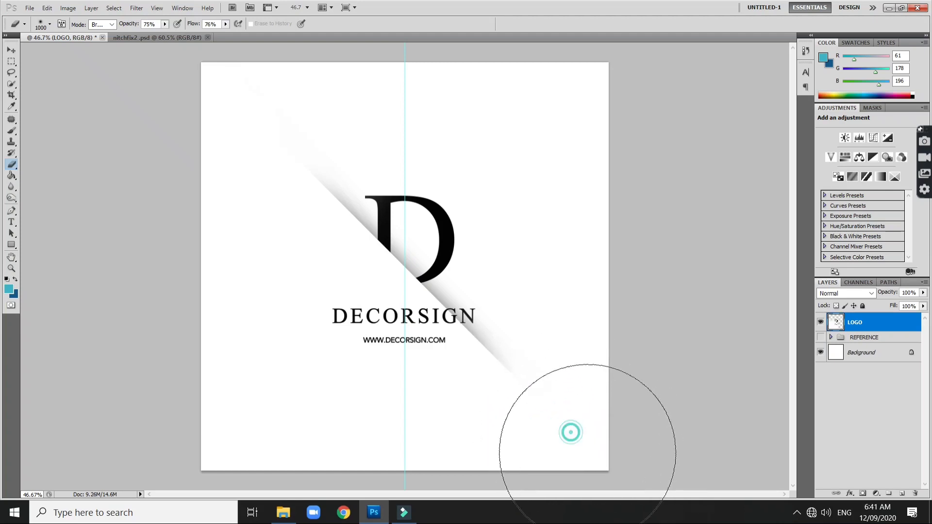
{"action": "left_click", "coordinate": [261, 109]}
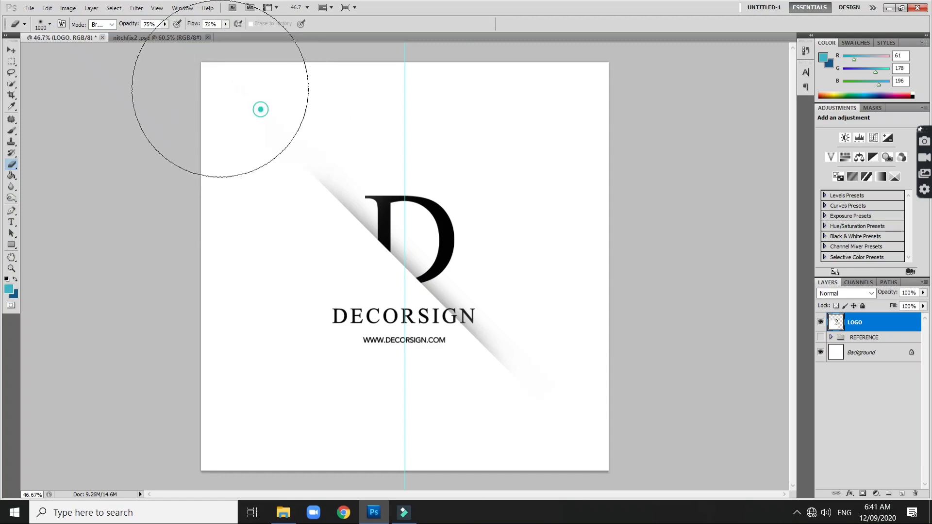
{"action": "left_click", "coordinate": [558, 422]}
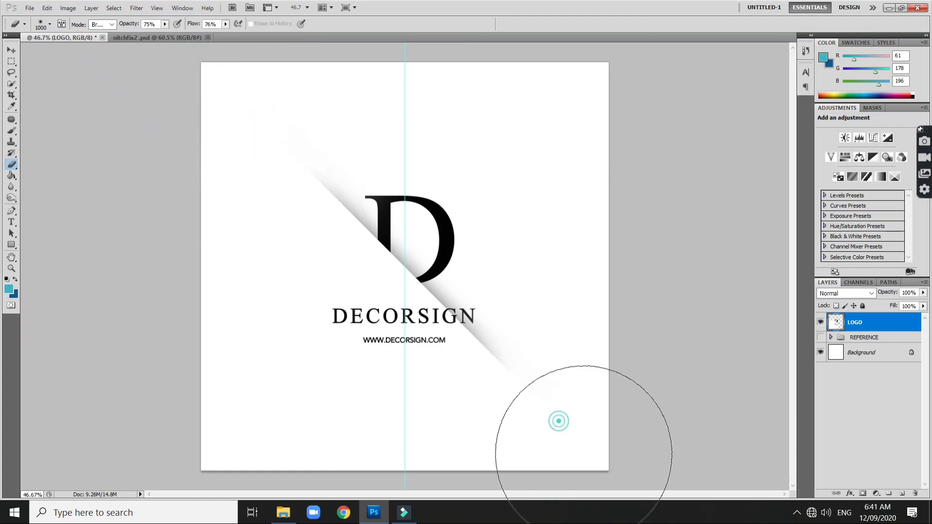
{"action": "scroll", "coordinate": [666, 409], "scroll_direction": "down", "scroll_amount": 3}
{"action": "scroll", "coordinate": [666, 410], "scroll_direction": "up", "scroll_amount": 1}
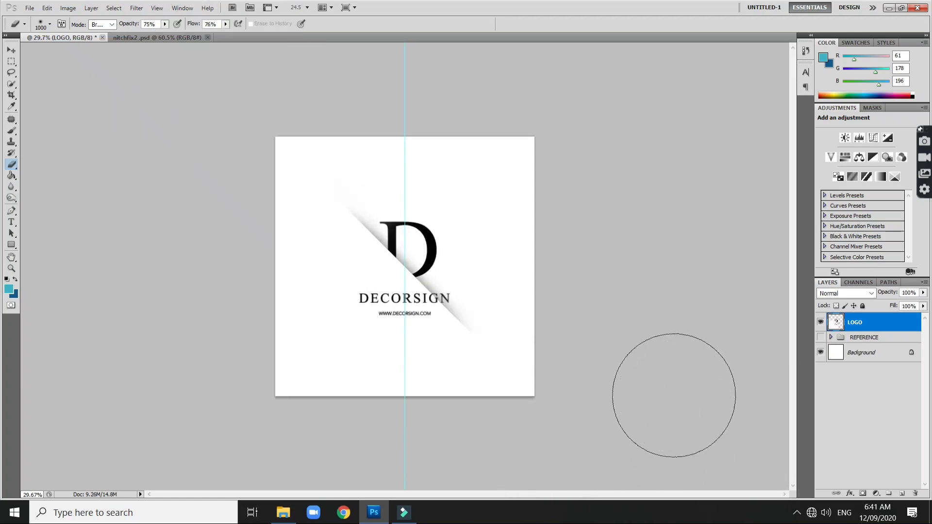
{"action": "scroll", "coordinate": [675, 396], "scroll_direction": "up", "scroll_amount": 1}
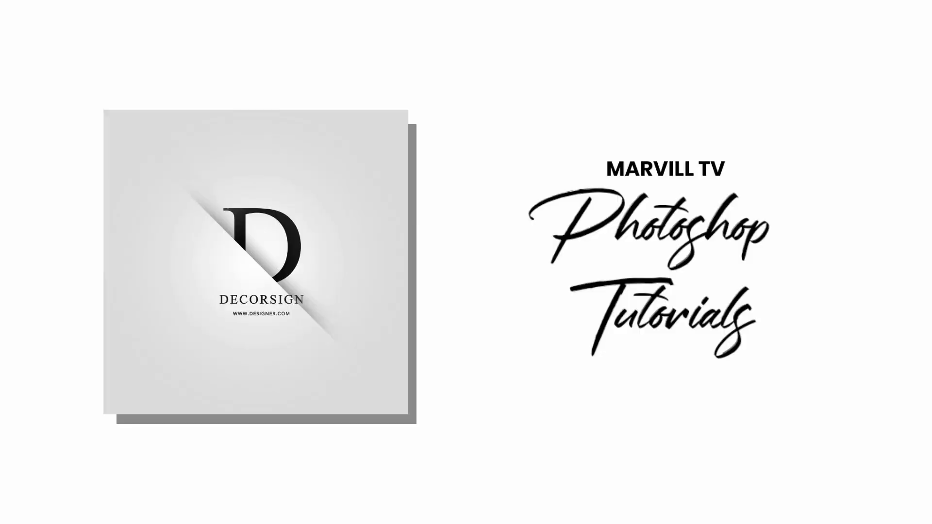